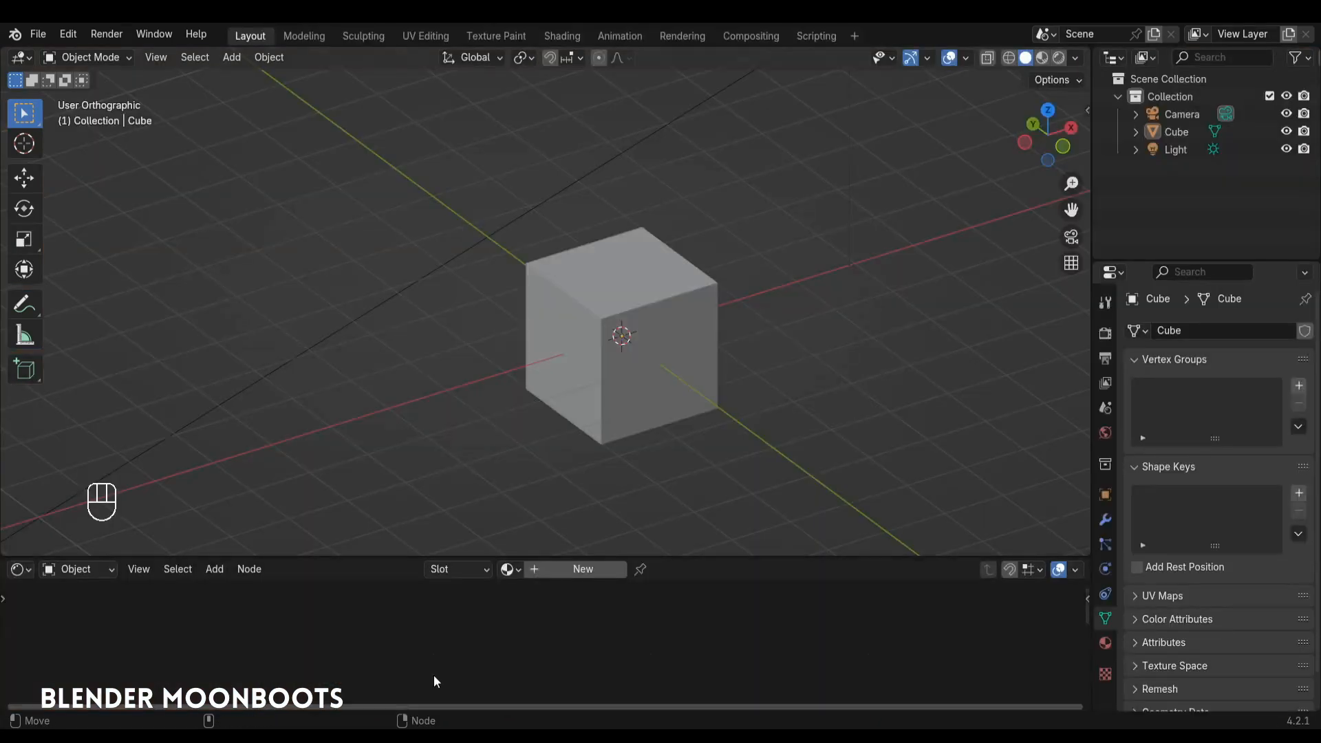
# Flatten the cube's mesh along Z to about 0.42 of its height to form a low box
pyautogui.click(666, 340)
pyautogui.keyDown('alt'); pyautogui.moveTo(667, 341); pyautogui.dragTo(693, 359, button='middle'); pyautogui.keyUp('alt')
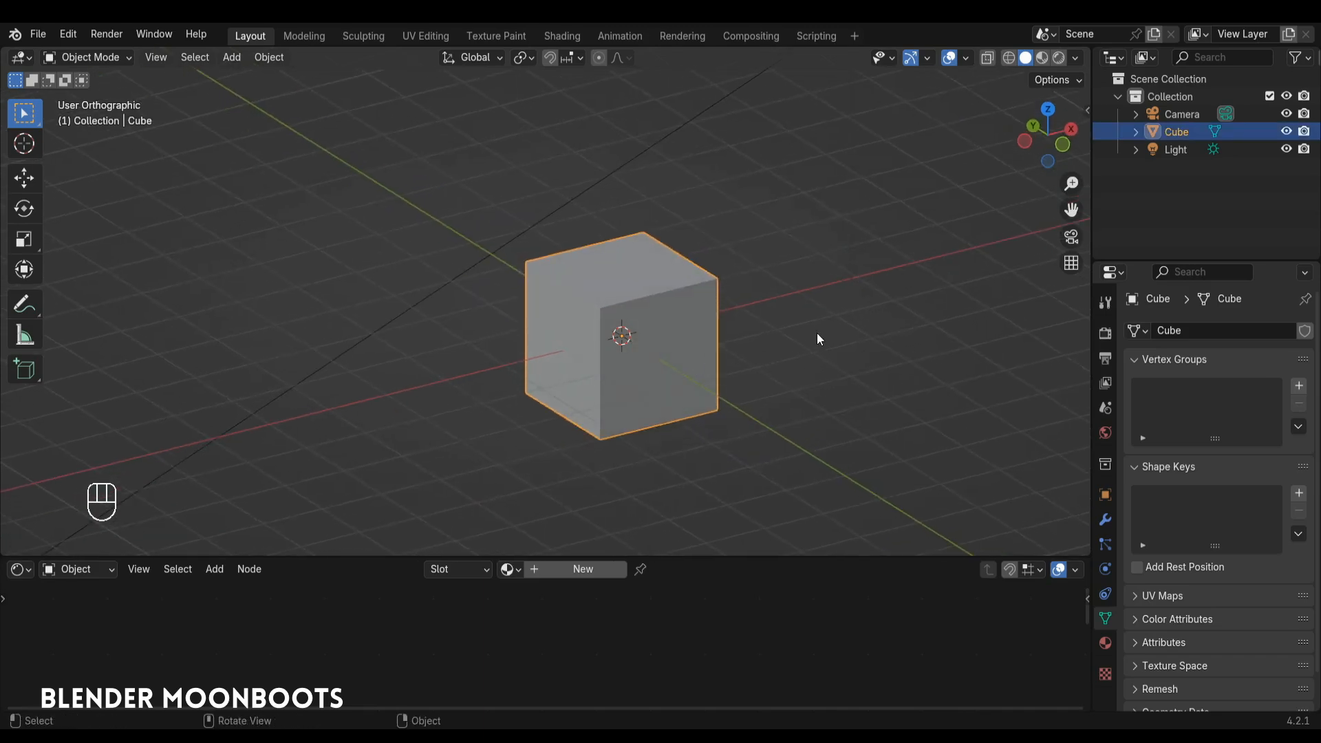
pyautogui.press('Tab')
pyautogui.press('s')
pyautogui.press('z')
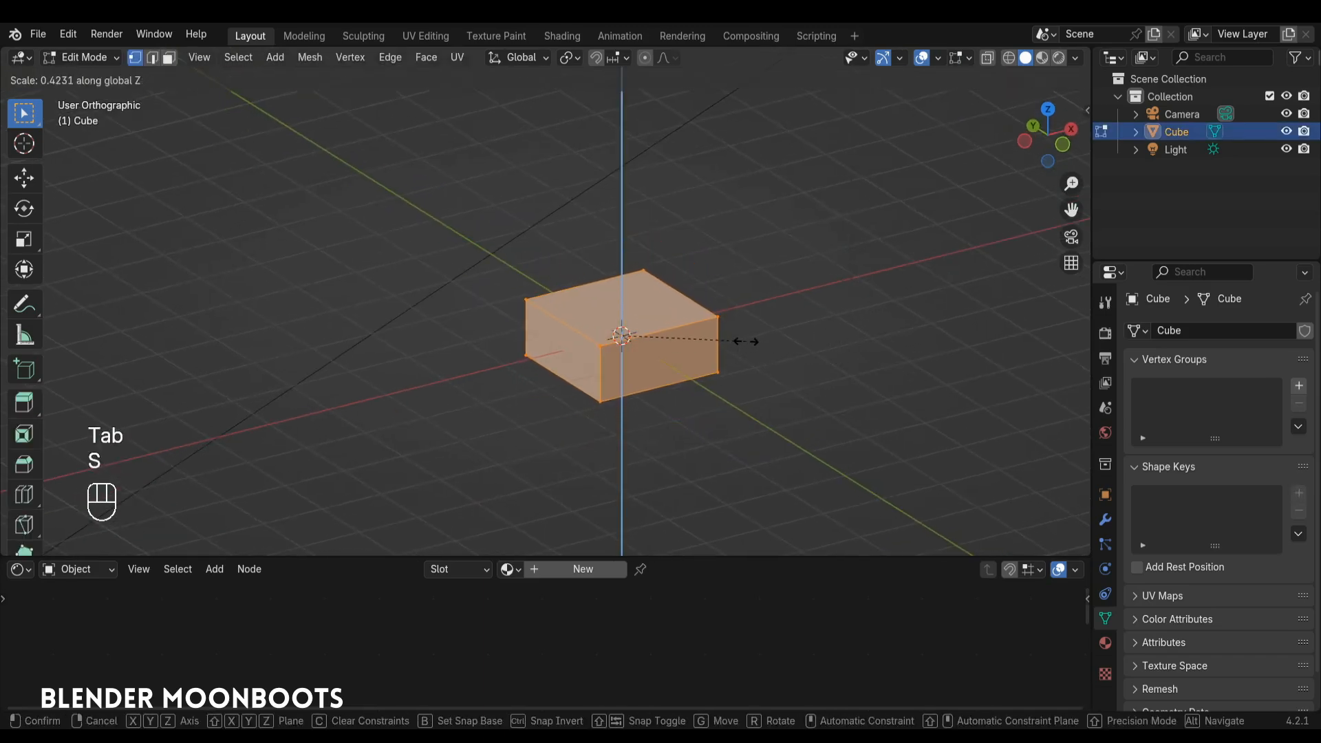
pyautogui.click(752, 343)
pyautogui.press('Tab')
# Add a cylinder mesh with 16 vertices, 1 m radius and 2 m depth at the box's centre
pyautogui.hotkey('shift', 'a')
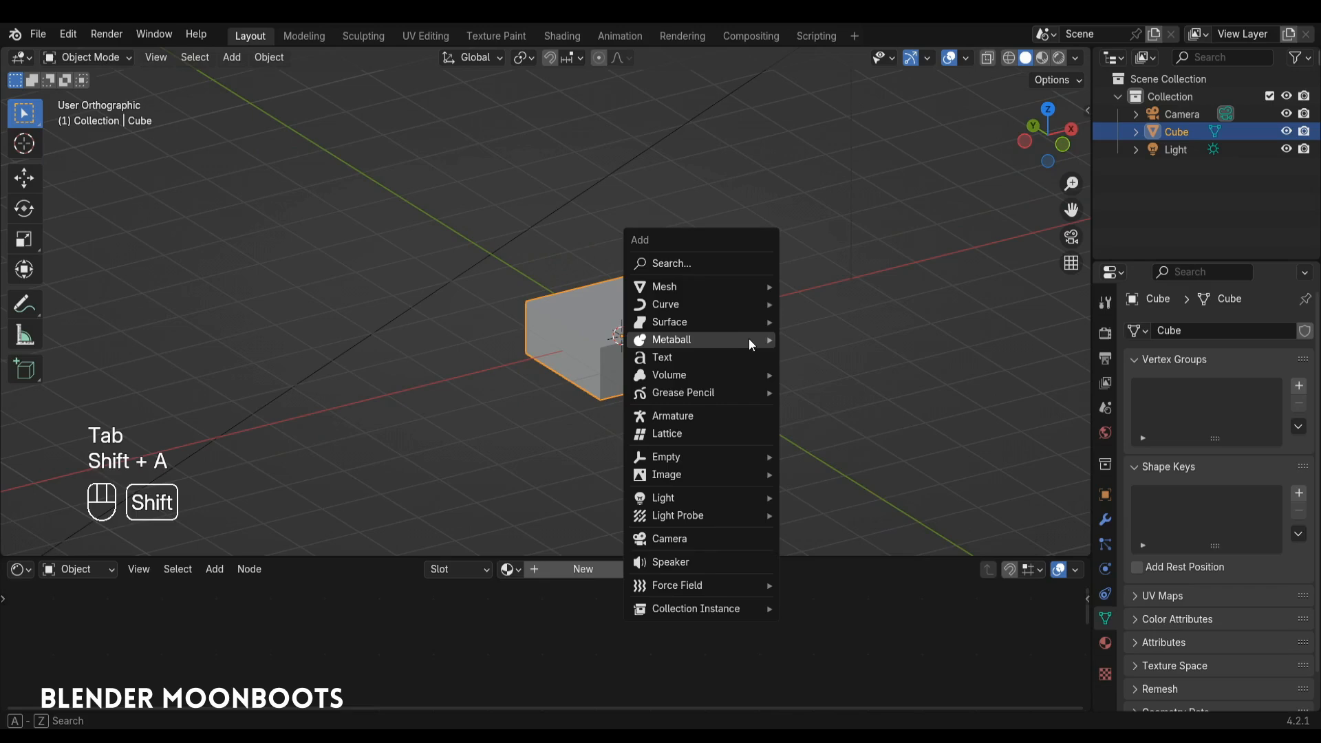
pyautogui.moveTo(716, 285)
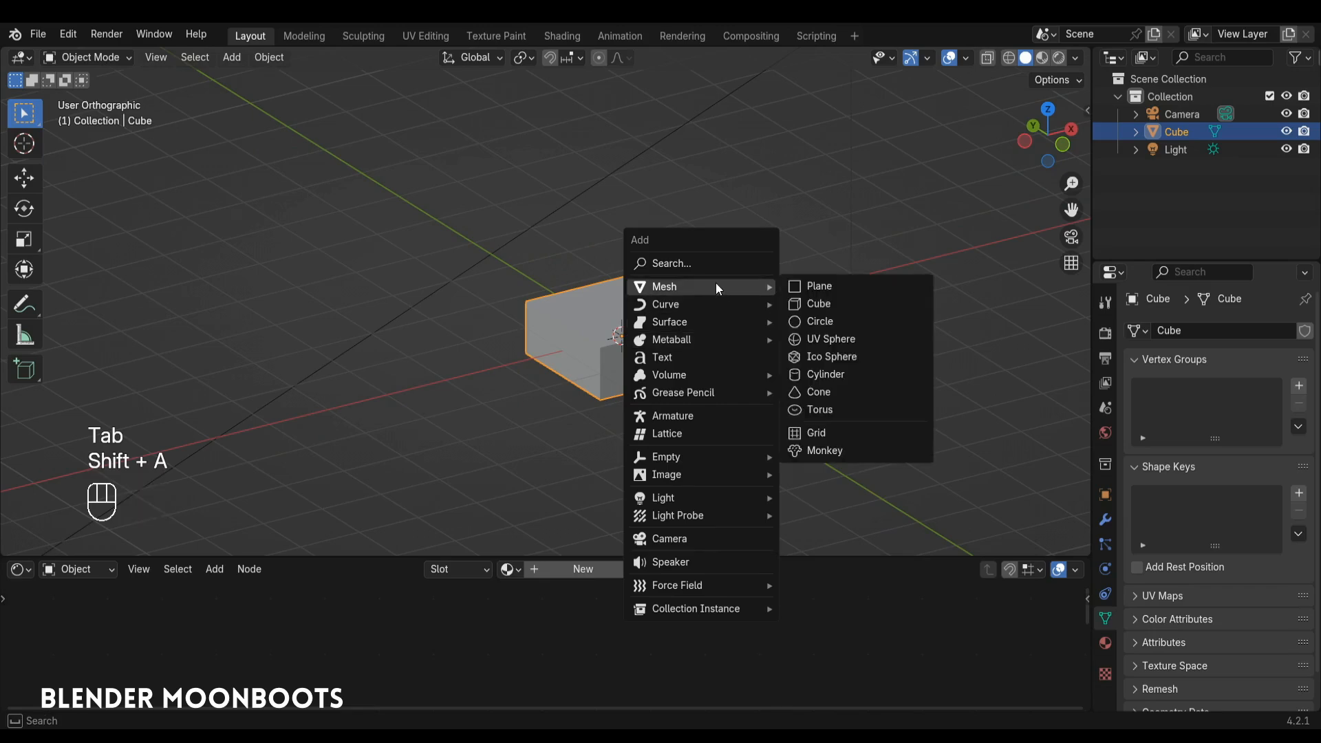
pyautogui.click(846, 374)
pyautogui.click(147, 535)
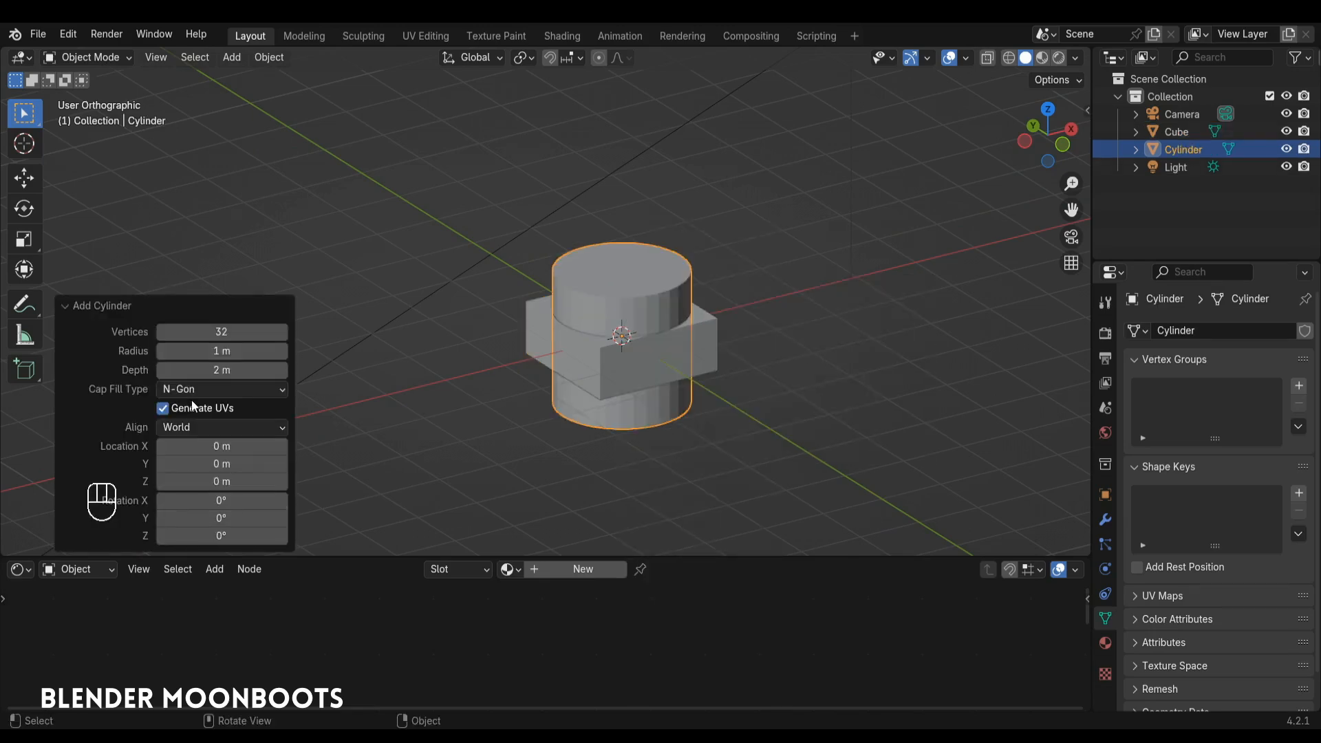
pyautogui.click(222, 325)
pyautogui.press('Return')
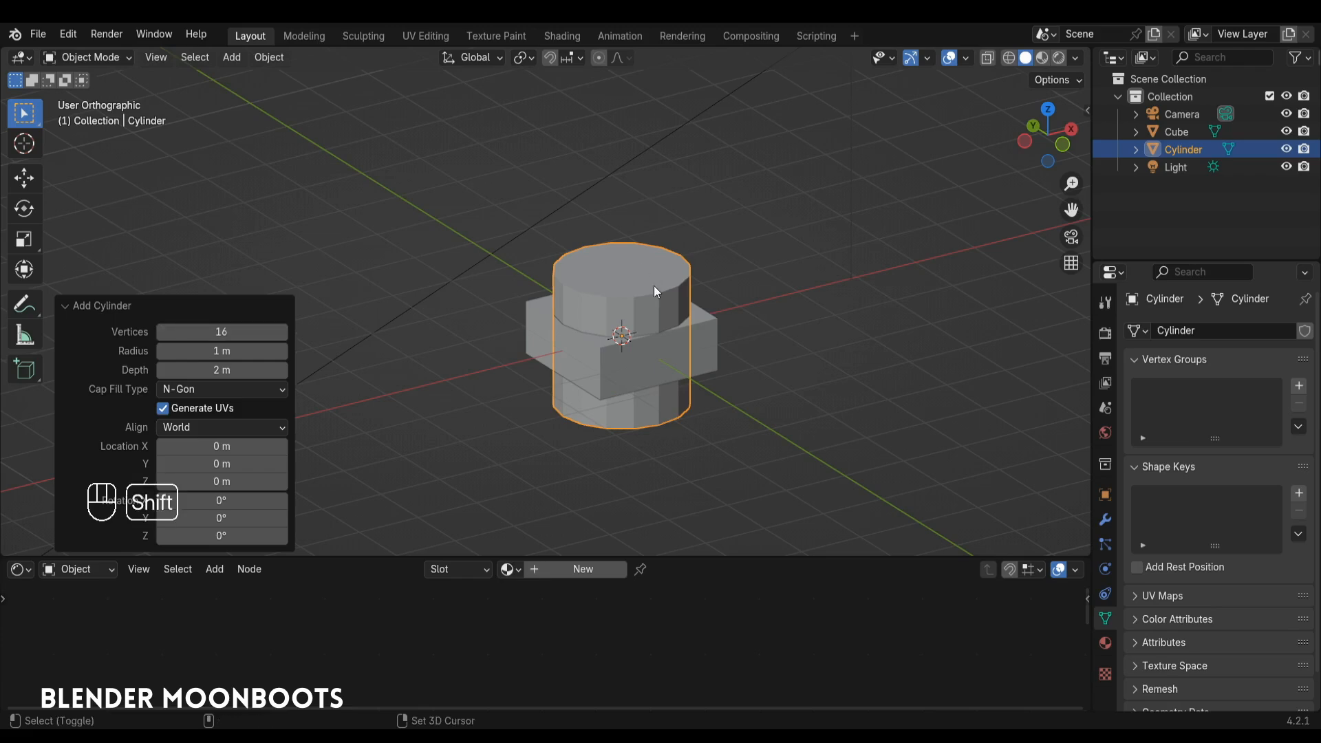
# Move the cylinder straight up along Z until its base rests near the top of the box
pyautogui.hotkey('shift', 'space')
pyautogui.click(619, 326)
pyautogui.moveTo(621, 259); pyautogui.dragTo(622, 172)
# Widen the cylinder's top face by a factor of about 2.245 and lower it about 0.26 m
pyautogui.press('Tab')
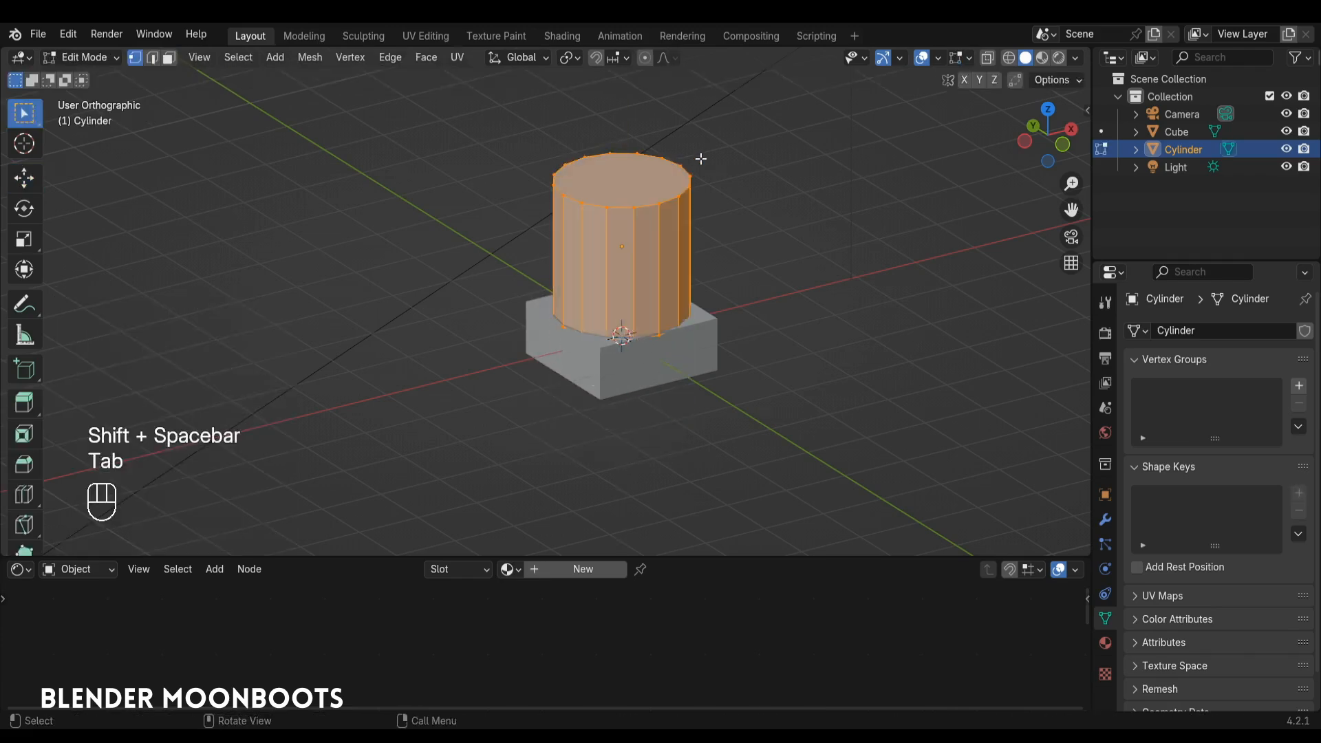
pyautogui.keyDown('alt'); pyautogui.click(647, 201); pyautogui.keyUp('alt')
pyautogui.press('s')
pyautogui.click(815, 208)
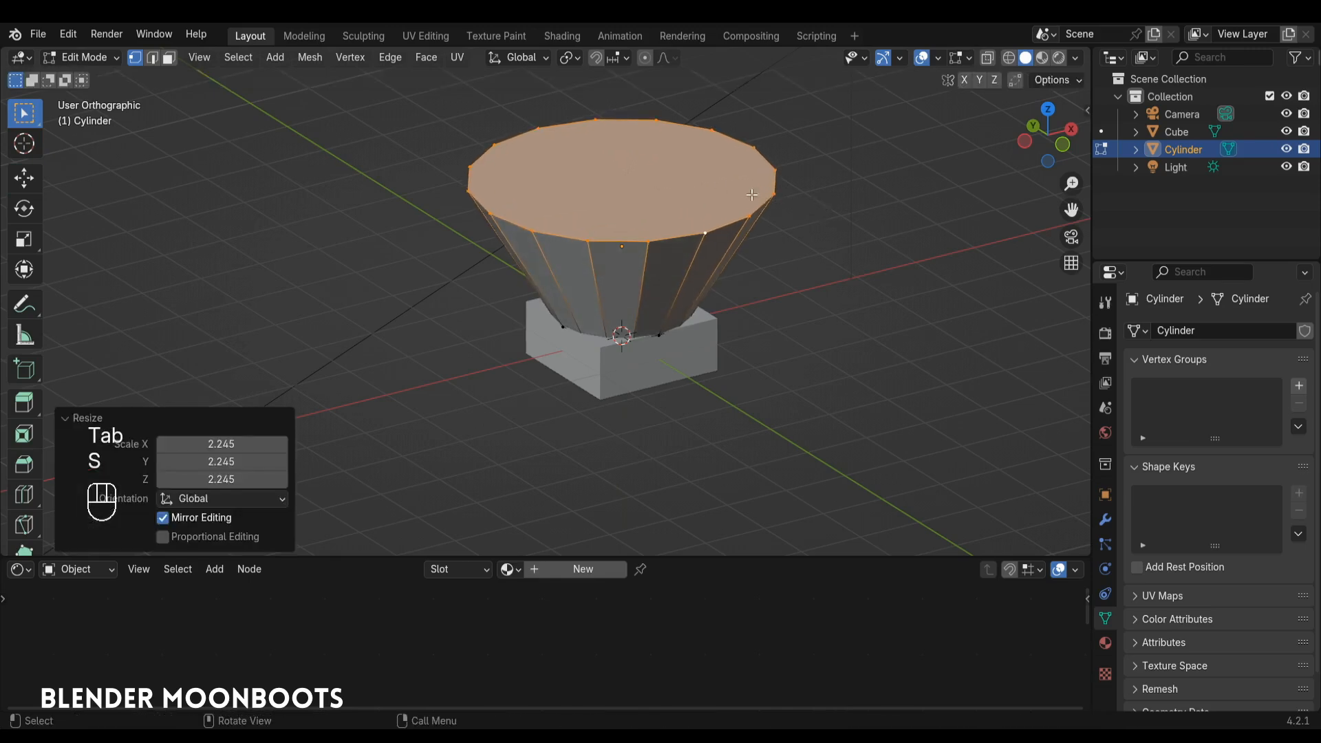
pyautogui.hotkey('shift', 'space')
pyautogui.click(652, 235)
pyautogui.keyDown('alt'); pyautogui.moveTo(654, 238); pyautogui.dragTo(651, 224); pyautogui.keyUp('alt')
pyautogui.moveTo(622, 122); pyautogui.dragTo(621, 142)
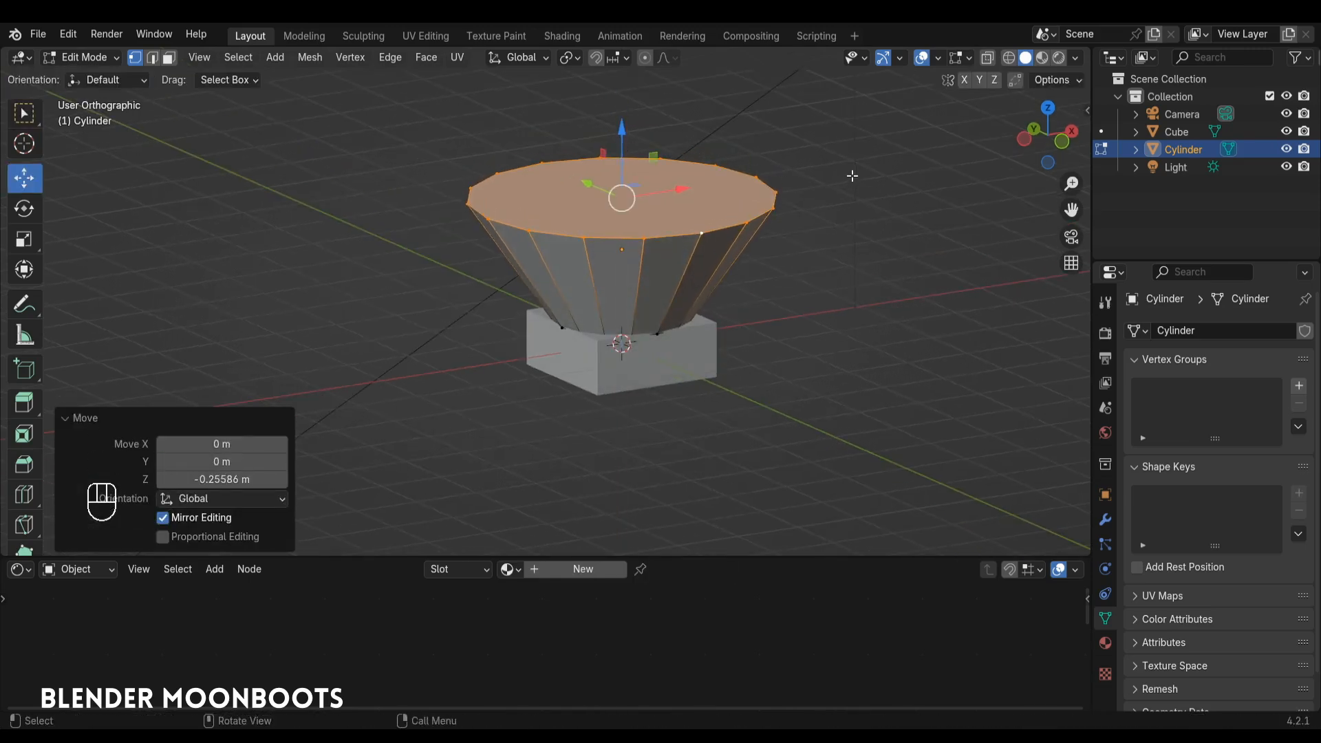
# Inset the cylinder's top face by about 0.59 m and extrude the inner face down about 0.9 m
pyautogui.press('i')
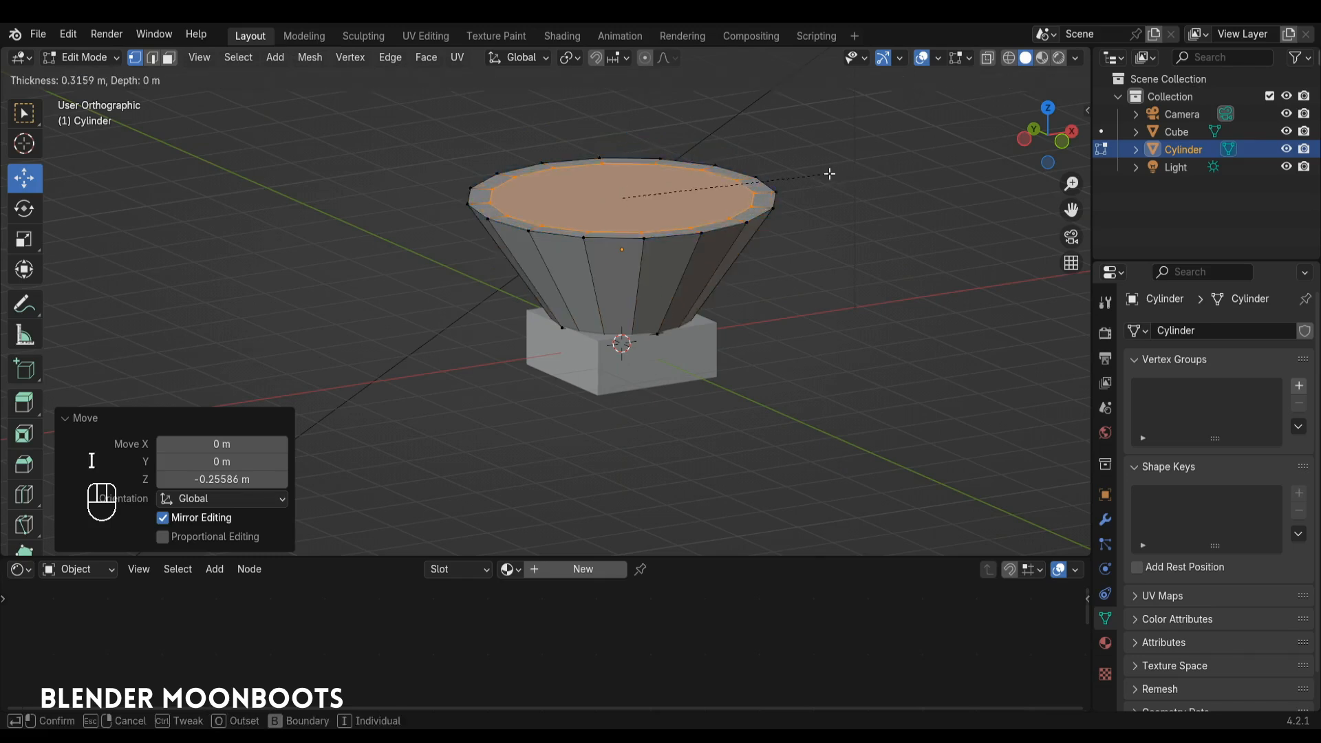
pyautogui.click(791, 177)
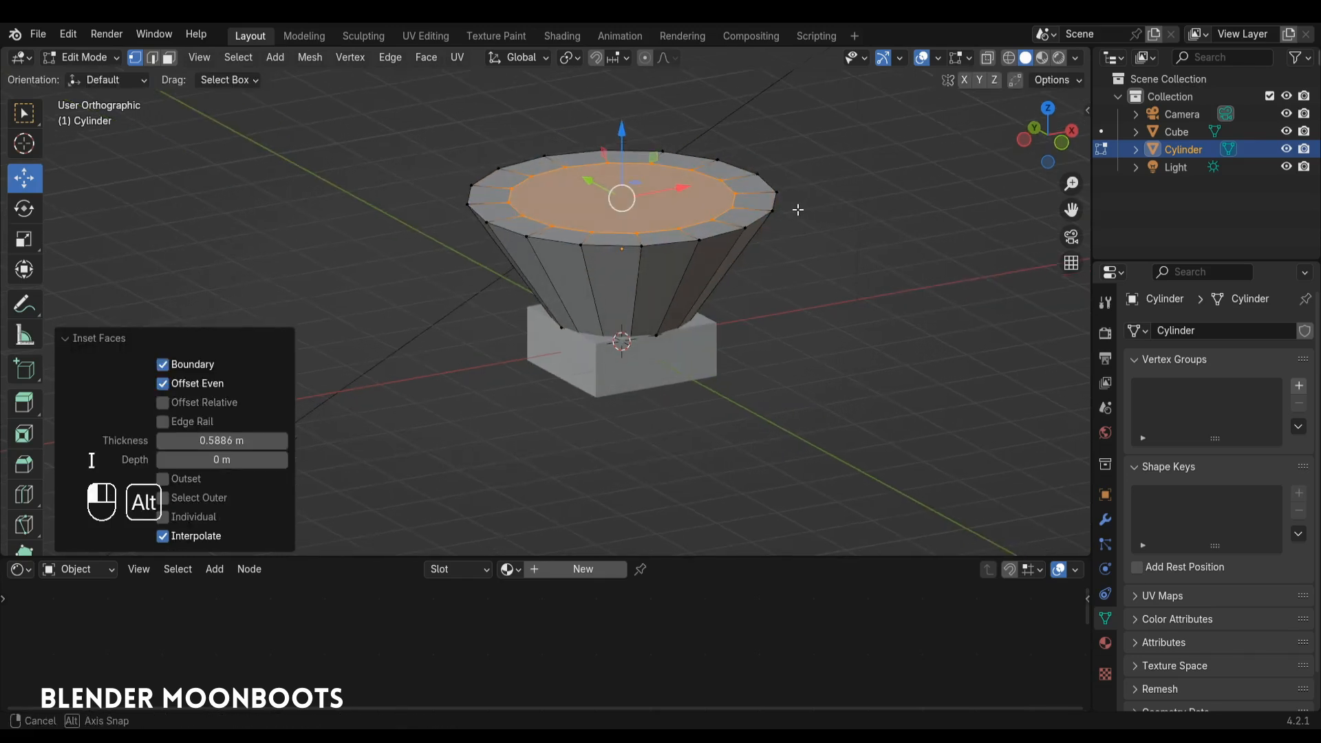
pyautogui.press('e')
pyautogui.click(782, 239)
# Taper the cavity by lowering its floor about 0.25 m and scaling it down twice, by about 0.65 and 0.90
pyautogui.press('s')
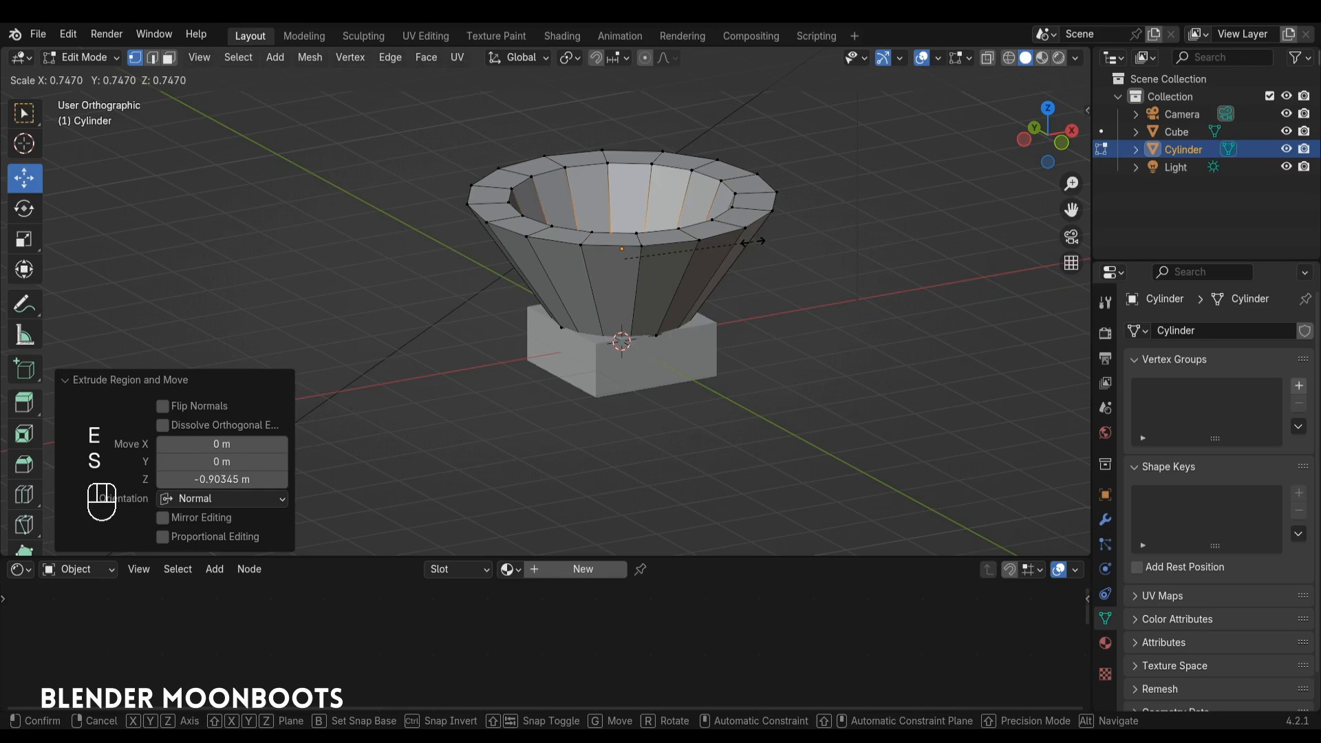
pyautogui.click(746, 238)
pyautogui.hotkey('alt', 'z')
pyautogui.press('KP_1')
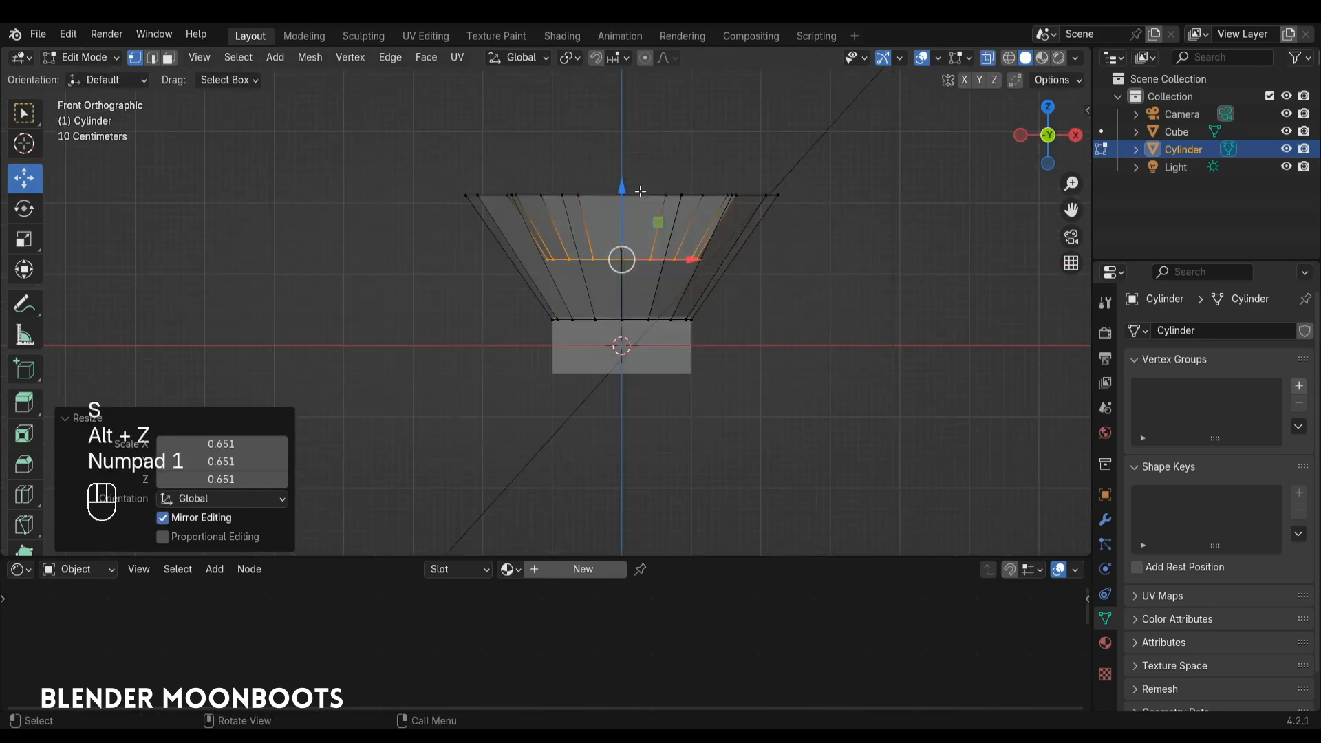
pyautogui.moveTo(623, 196); pyautogui.dragTo(623, 213)
pyautogui.press('s')
pyautogui.click(753, 249)
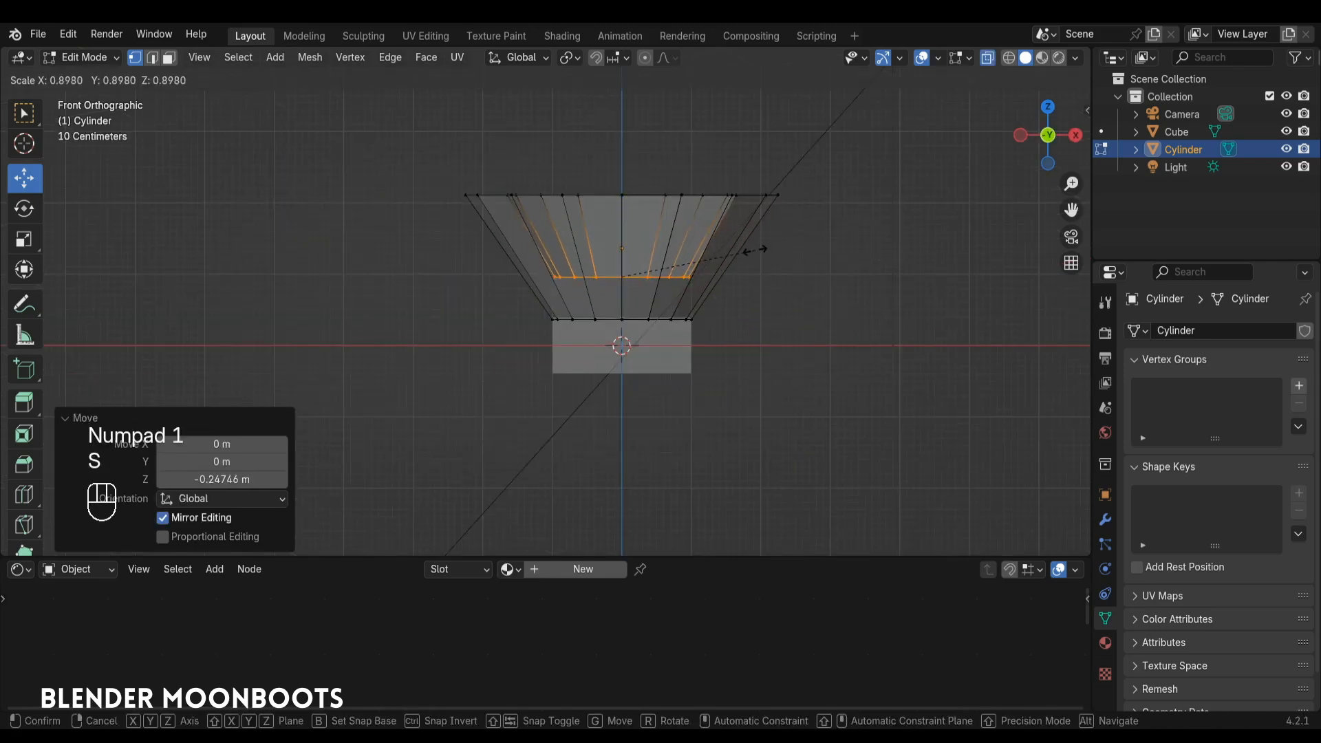
# Scale the entire bowl mesh down uniformly so it is narrower than the box's top
pyautogui.moveTo(753, 246); pyautogui.dragTo(775, 312, button='middle')
pyautogui.press('a')
pyautogui.press('s')
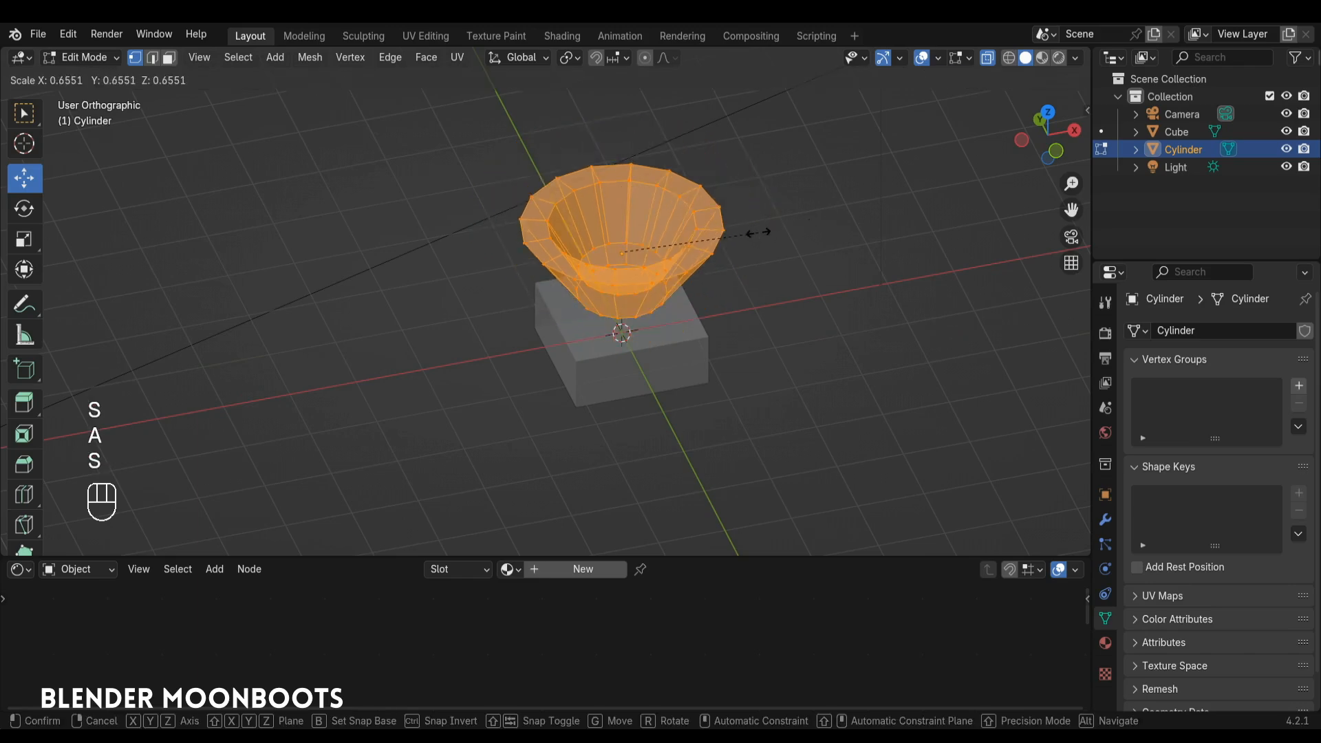
pyautogui.click(719, 210)
pyautogui.keyDown('alt'); pyautogui.moveTo(720, 209); pyautogui.dragTo(710, 250); pyautogui.keyUp('alt')
pyautogui.keyDown('alt'); pyautogui.keyDown('shift'); pyautogui.moveTo(710, 249); pyautogui.dragTo(680, 251); pyautogui.keyUp('shift'); pyautogui.keyUp('alt')
pyautogui.press('Tab')
pyautogui.hotkey('alt', 'z')
# Delete the bottom face of the box so it is open underneath
pyautogui.keyDown('alt'); pyautogui.moveTo(708, 295); pyautogui.dragTo(739, 224); pyautogui.keyUp('alt')
pyautogui.click(699, 358)
pyautogui.press('Tab')
pyautogui.click(605, 323)
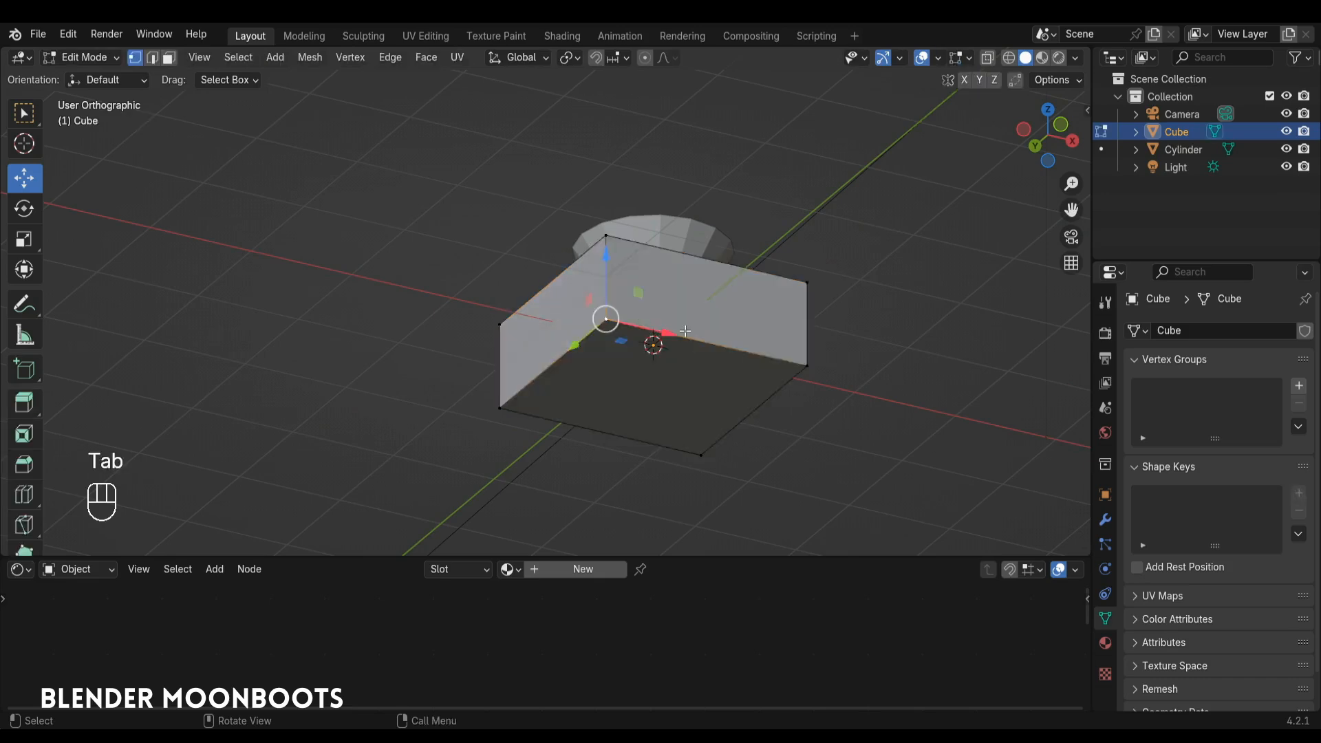
pyautogui.keyDown('shift'); pyautogui.click(813, 363); pyautogui.keyUp('shift')
pyautogui.keyDown('shift'); pyautogui.click(705, 457); pyautogui.keyUp('shift')
pyautogui.keyDown('shift'); pyautogui.click(510, 407); pyautogui.keyUp('shift')
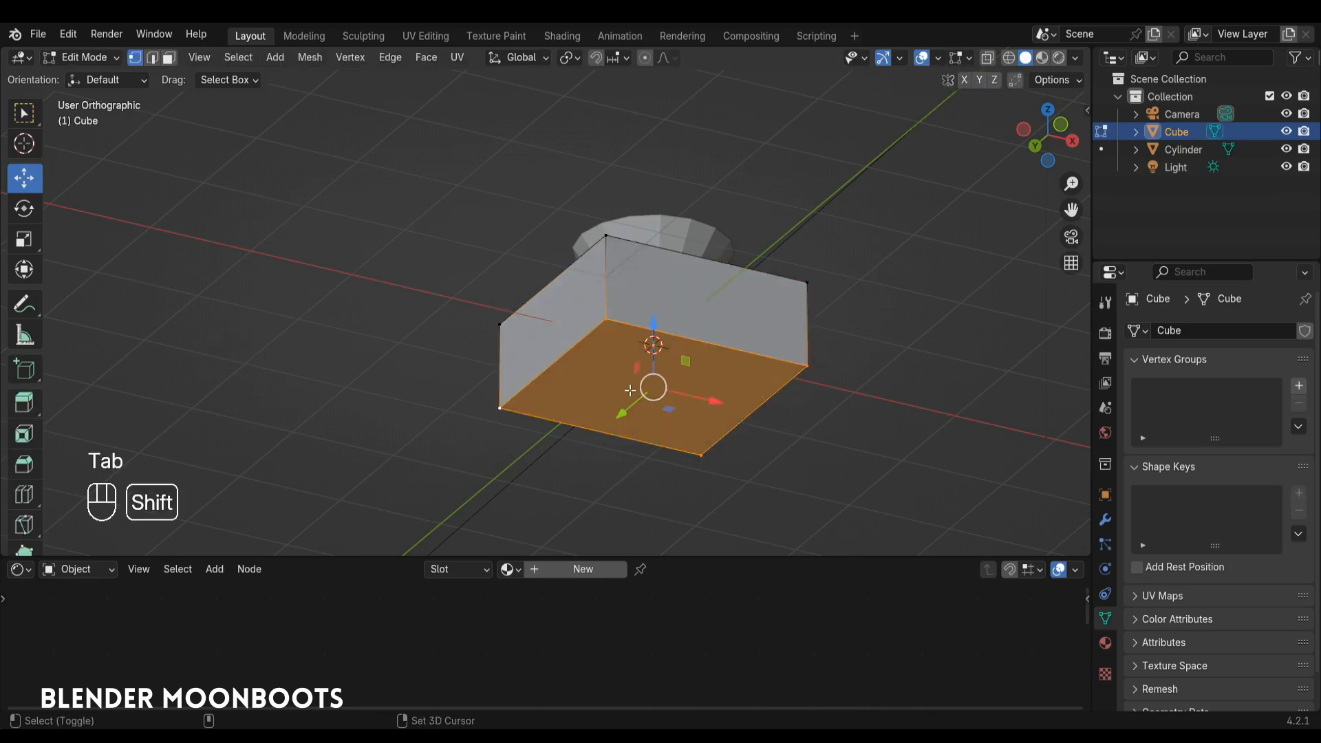
pyautogui.press('x')
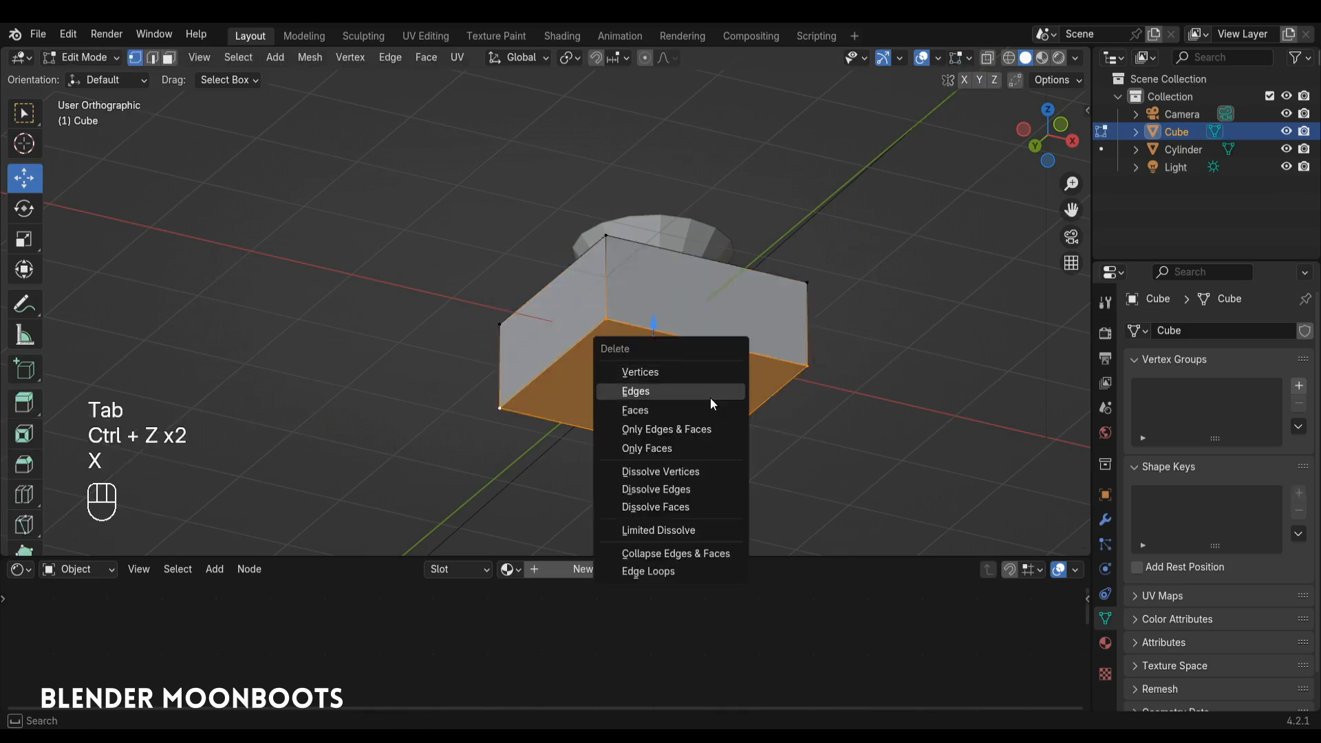
pyautogui.click(701, 450)
pyautogui.press('Tab')
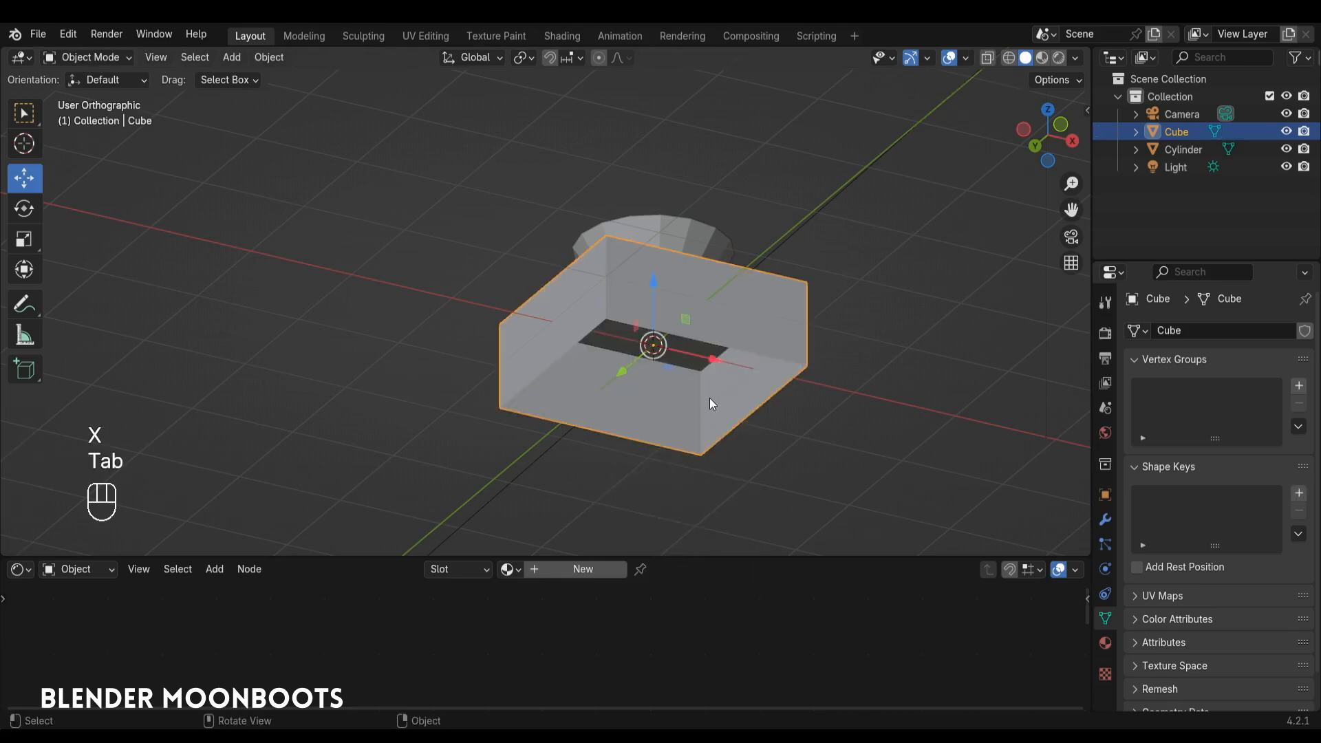
# Add a 2 m plane mesh at the world origin inside the box
pyautogui.hotkey('shift', 'a')
pyautogui.moveTo(685, 382)
pyautogui.click(771, 387)
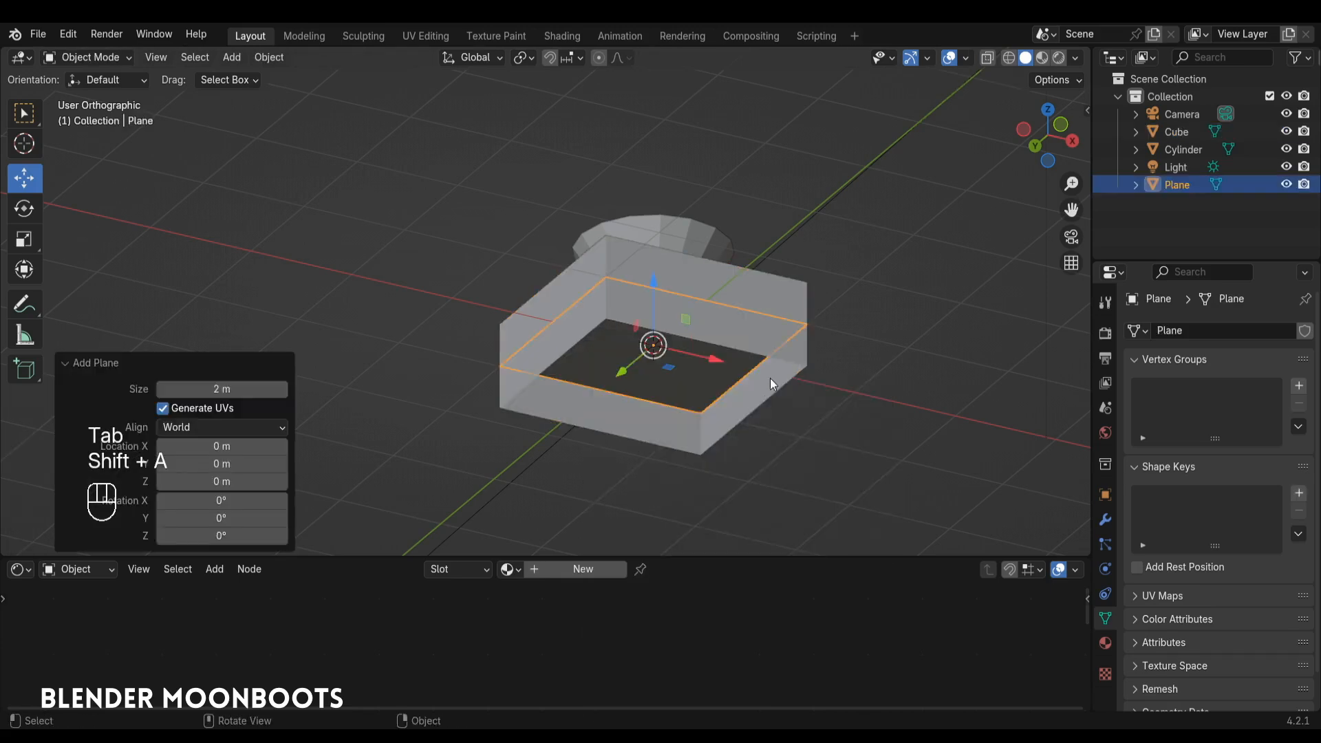
# Scale the plane's mesh down to about 0.207 and rename the object émetteur
pyautogui.press('Tab')
pyautogui.press('s')
pyautogui.click(689, 347)
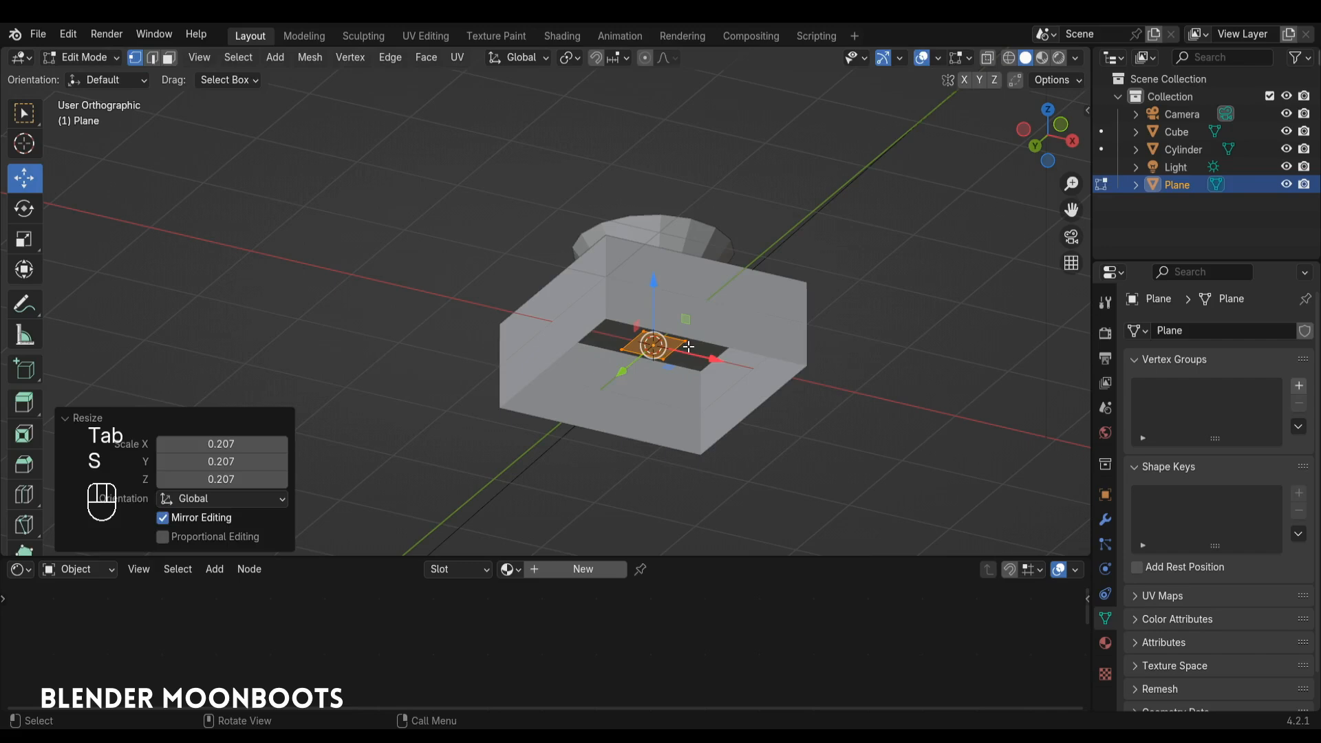
pyautogui.press('Tab')
pyautogui.keyDown('alt'); pyautogui.moveTo(708, 349); pyautogui.dragTo(729, 328); pyautogui.keyUp('alt')
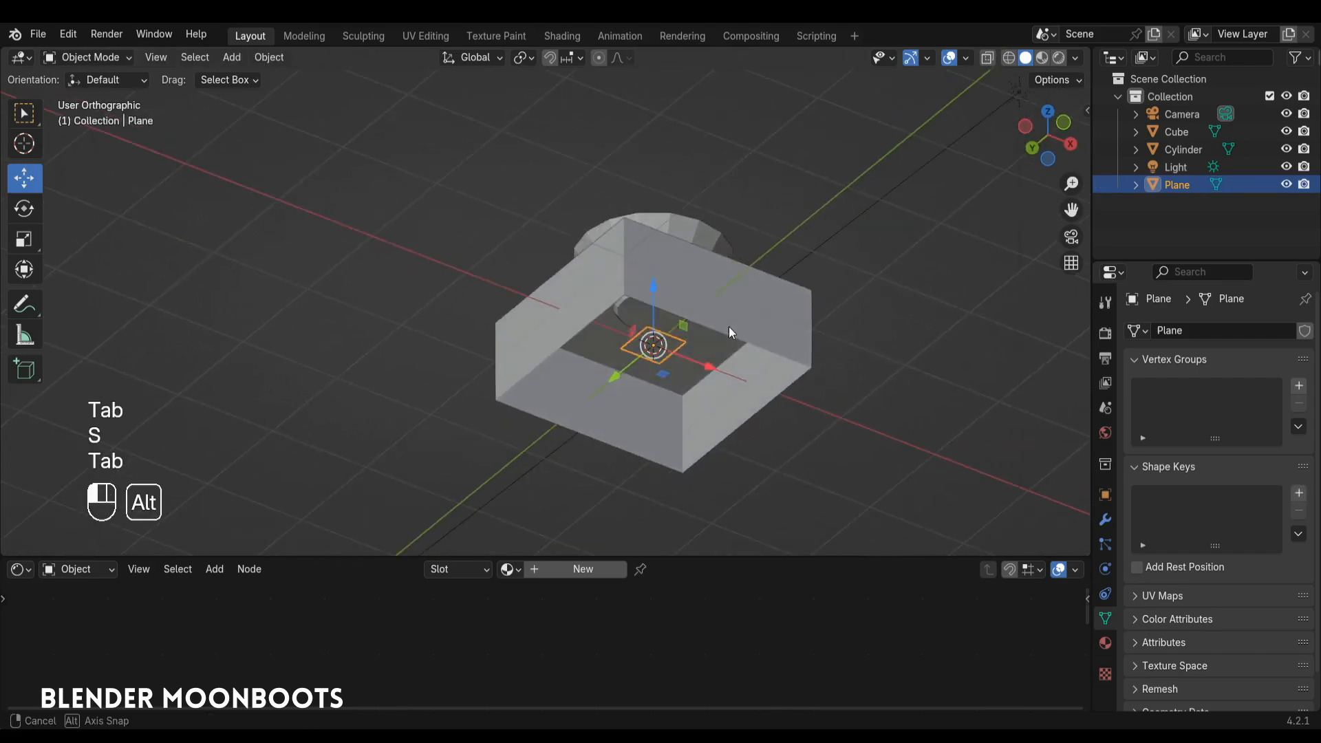
pyautogui.doubleClick(1168, 183)
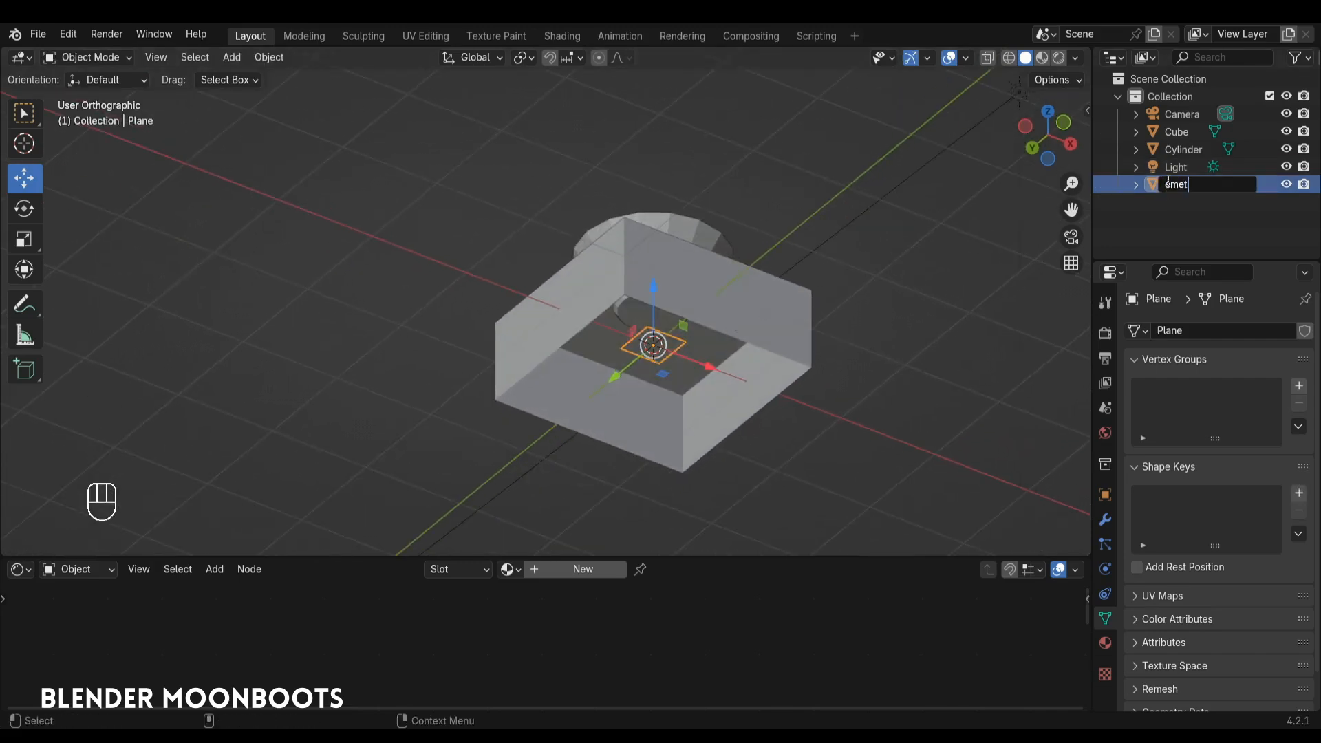
pyautogui.press('Return')
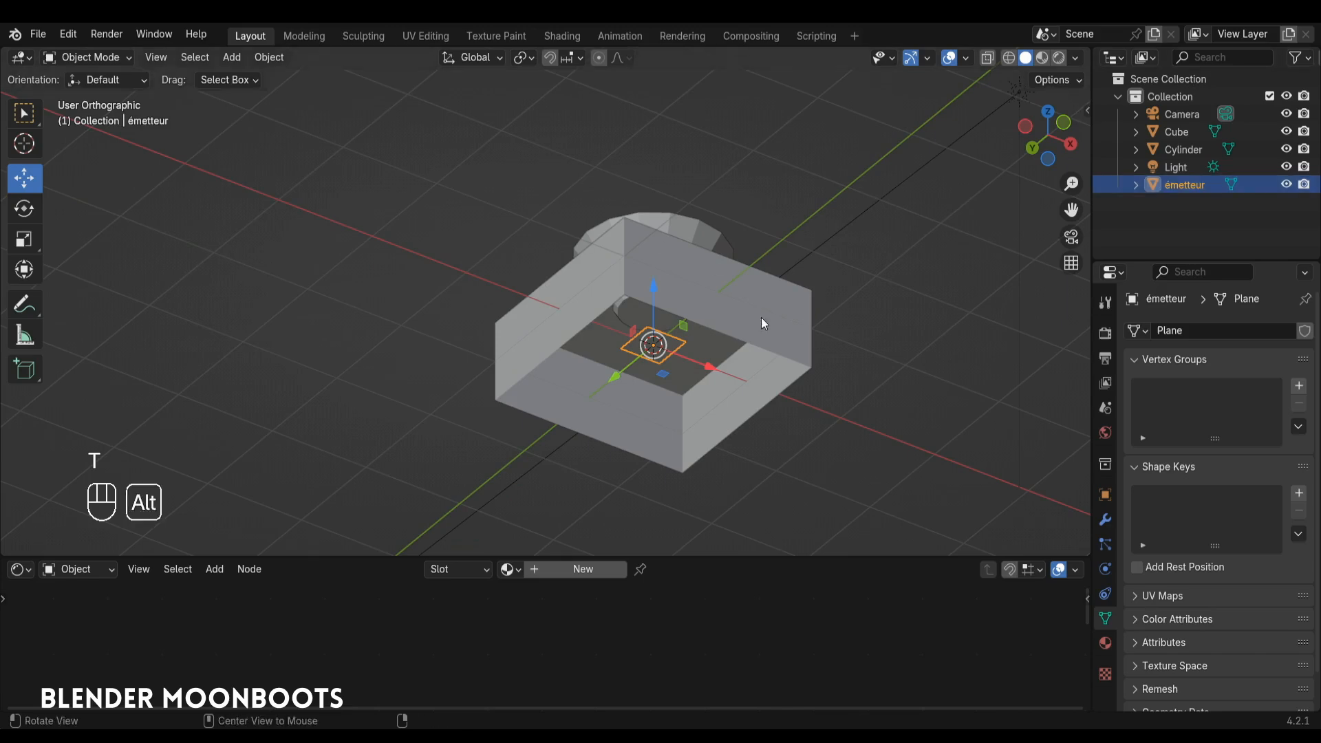
# Add a ball metaball of 2 m radius beside the box at about X 4.75 m, Y -1.04 m, Z 1.83 m
pyautogui.keyDown('alt'); pyautogui.moveTo(761, 316); pyautogui.dragTo(719, 398); pyautogui.keyUp('alt')
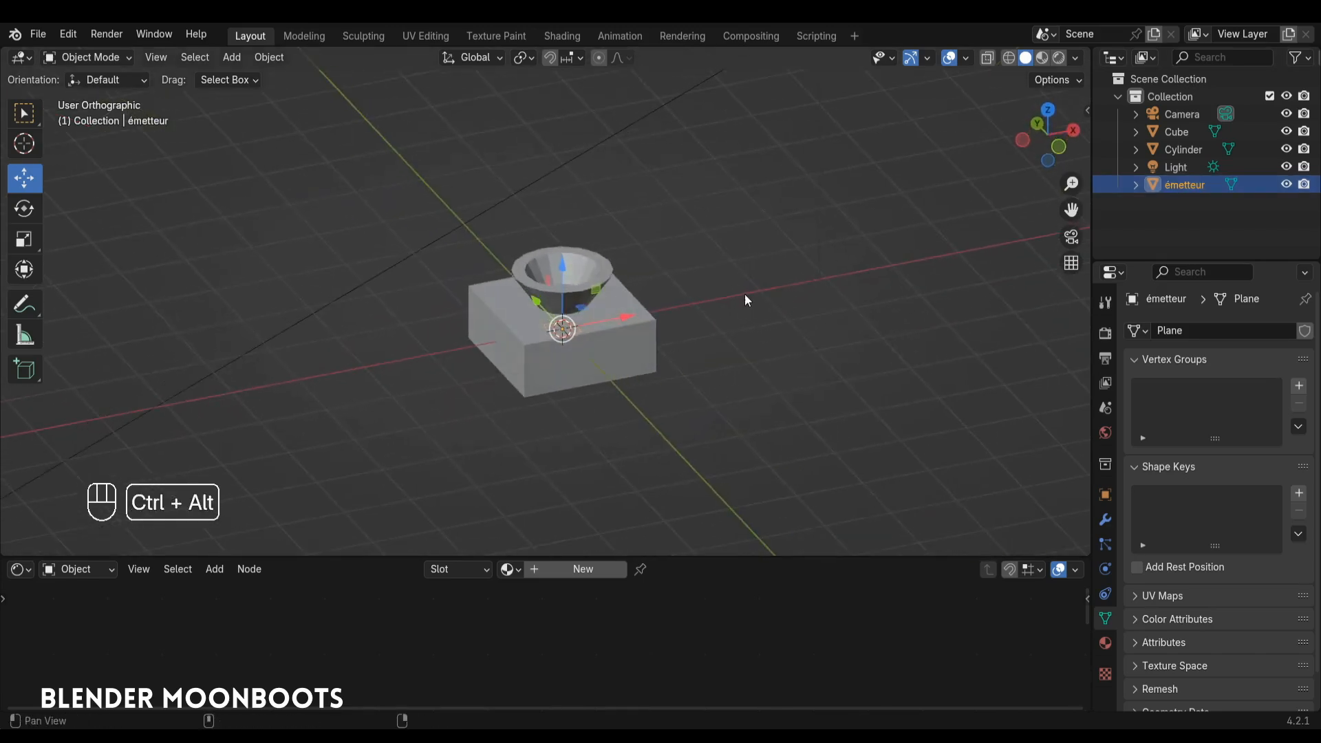
pyautogui.keyDown('alt'); pyautogui.keyDown('shift'); pyautogui.moveTo(858, 164); pyautogui.dragTo(807, 189); pyautogui.keyUp('shift'); pyautogui.keyUp('alt')
pyautogui.hotkey('shift', 'a')
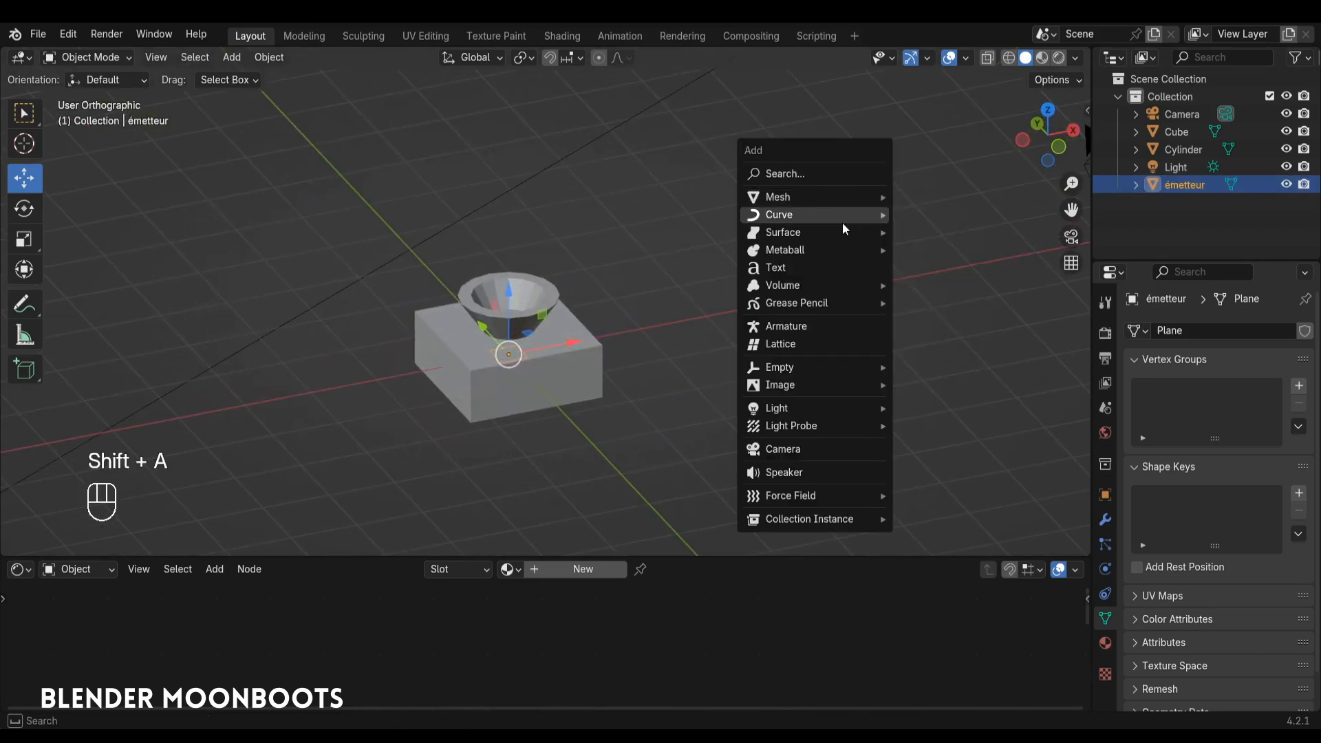
pyautogui.moveTo(828, 249)
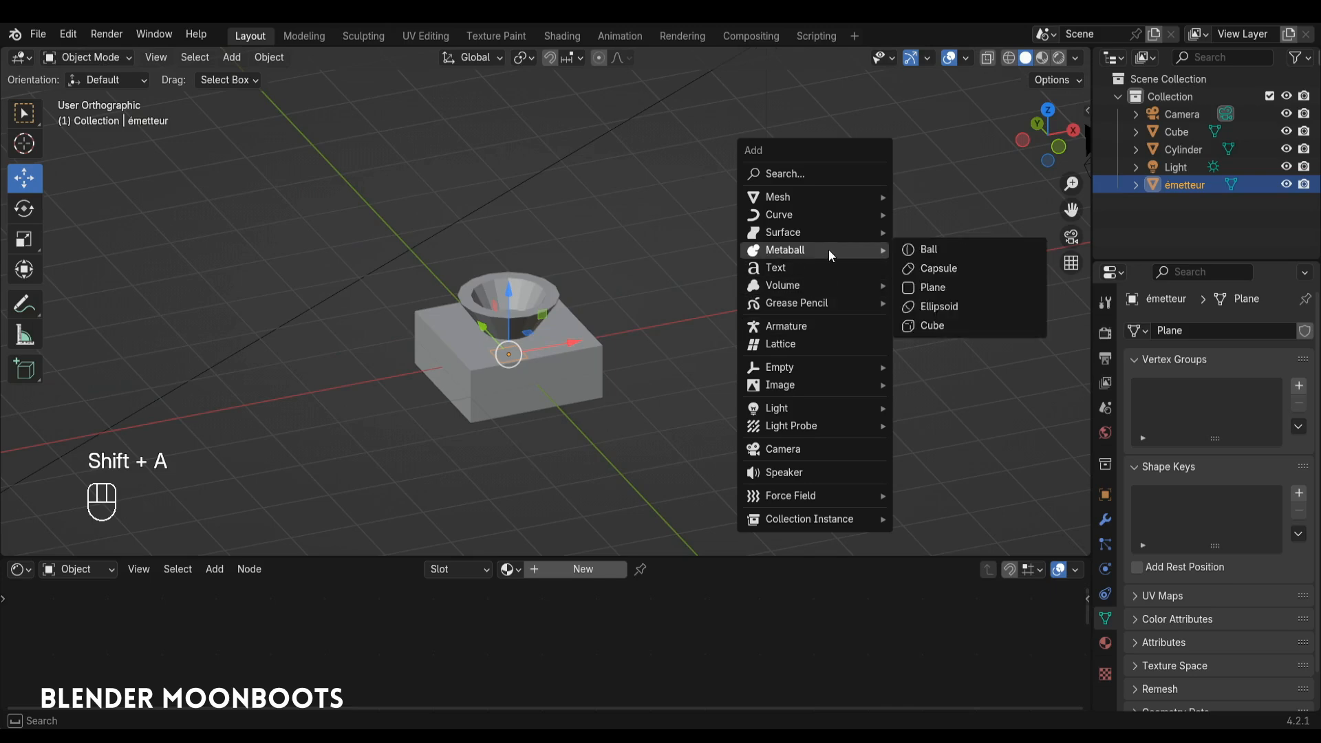
pyautogui.click(934, 249)
pyautogui.keyDown('alt'); pyautogui.keyDown('shift'); pyautogui.moveTo(909, 251); pyautogui.dragTo(890, 270); pyautogui.keyUp('shift'); pyautogui.keyUp('alt')
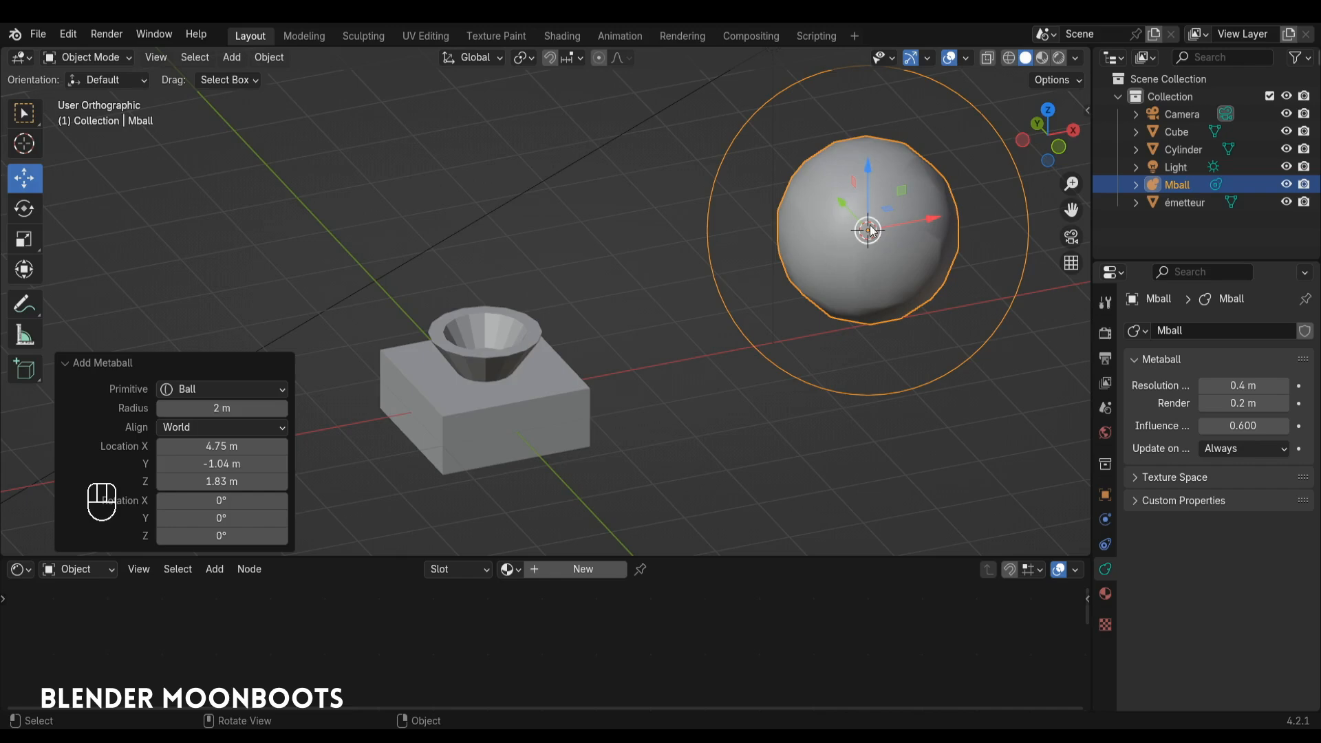
pyautogui.keyDown('alt'); pyautogui.moveTo(851, 272); pyautogui.dragTo(868, 276); pyautogui.keyUp('alt')
pyautogui.keyDown('ctrl'); pyautogui.keyDown('alt'); pyautogui.moveTo(868, 277); pyautogui.dragTo(868, 283); pyautogui.keyUp('alt'); pyautogui.keyUp('ctrl')
pyautogui.keyDown('alt'); pyautogui.keyDown('shift'); pyautogui.moveTo(868, 284); pyautogui.dragTo(867, 284); pyautogui.keyUp('shift'); pyautogui.keyUp('alt')
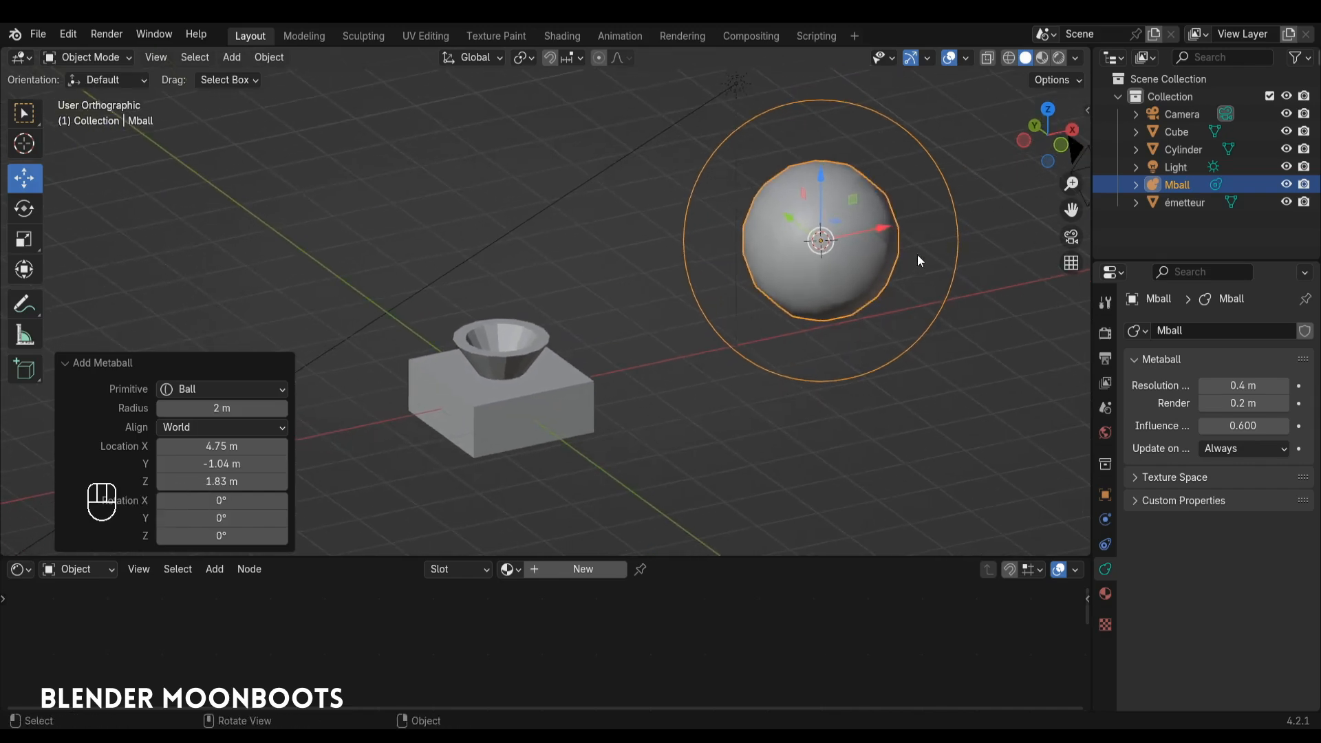
# Scale the metaball down to about 0.52 and stretch it by about 1.41 along Z into an egg shape
pyautogui.press('s')
pyautogui.click(878, 236)
pyautogui.press('s')
pyautogui.press('z')
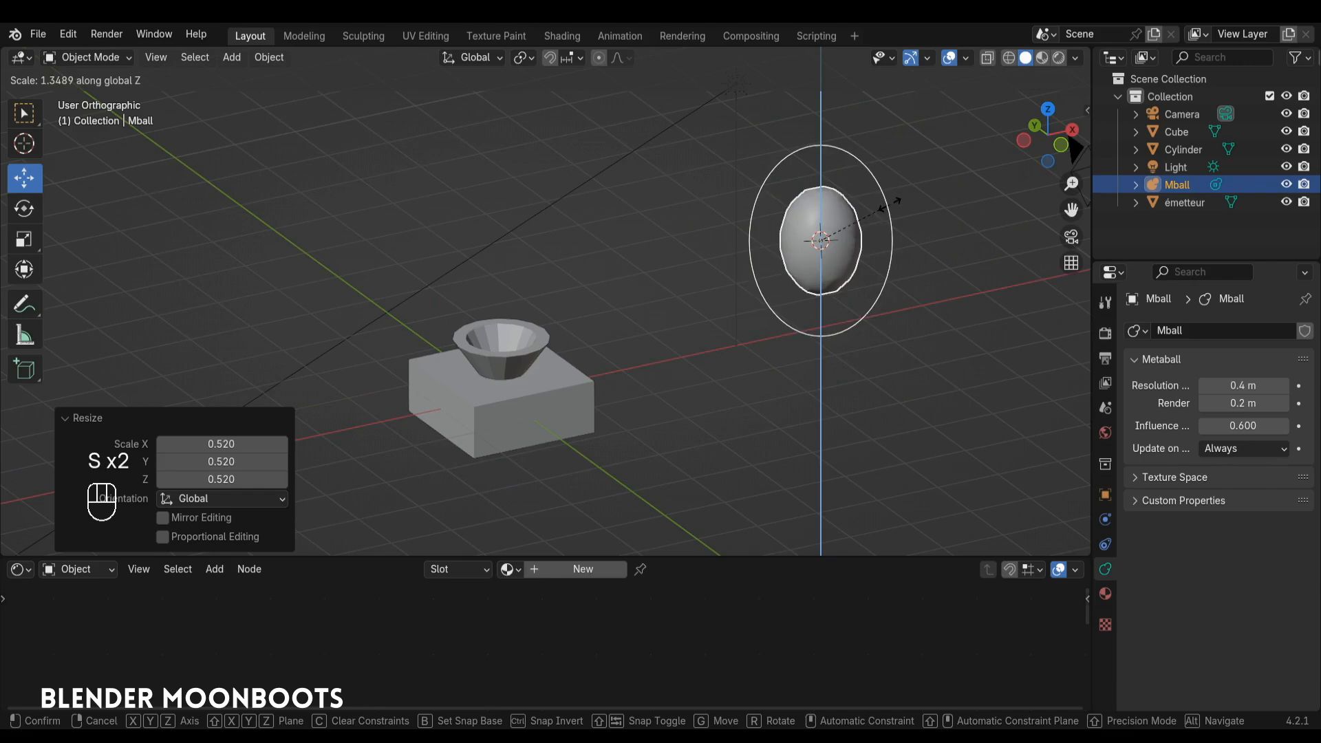
pyautogui.click(900, 204)
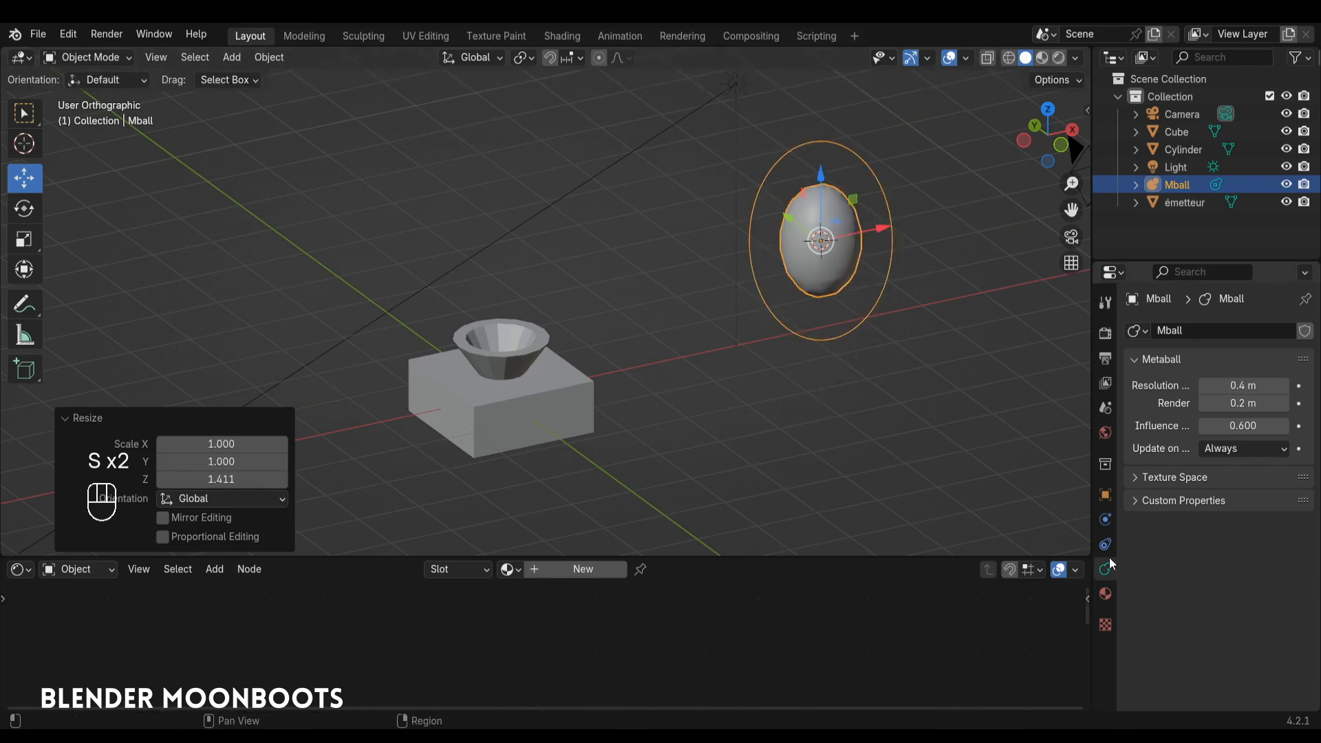
# Set the metaball's viewport resolution to 0.05 m and place a duplicate about -5.3 m along X, above the bowl
pyautogui.moveTo(1205, 385); pyautogui.dragTo(1025, 395)
pyautogui.keyDown('ctrl'); pyautogui.keyDown('alt'); pyautogui.moveTo(707, 333); pyautogui.dragTo(761, 312); pyautogui.keyUp('alt'); pyautogui.keyUp('ctrl')
pyautogui.hotkey('shift', 'd')
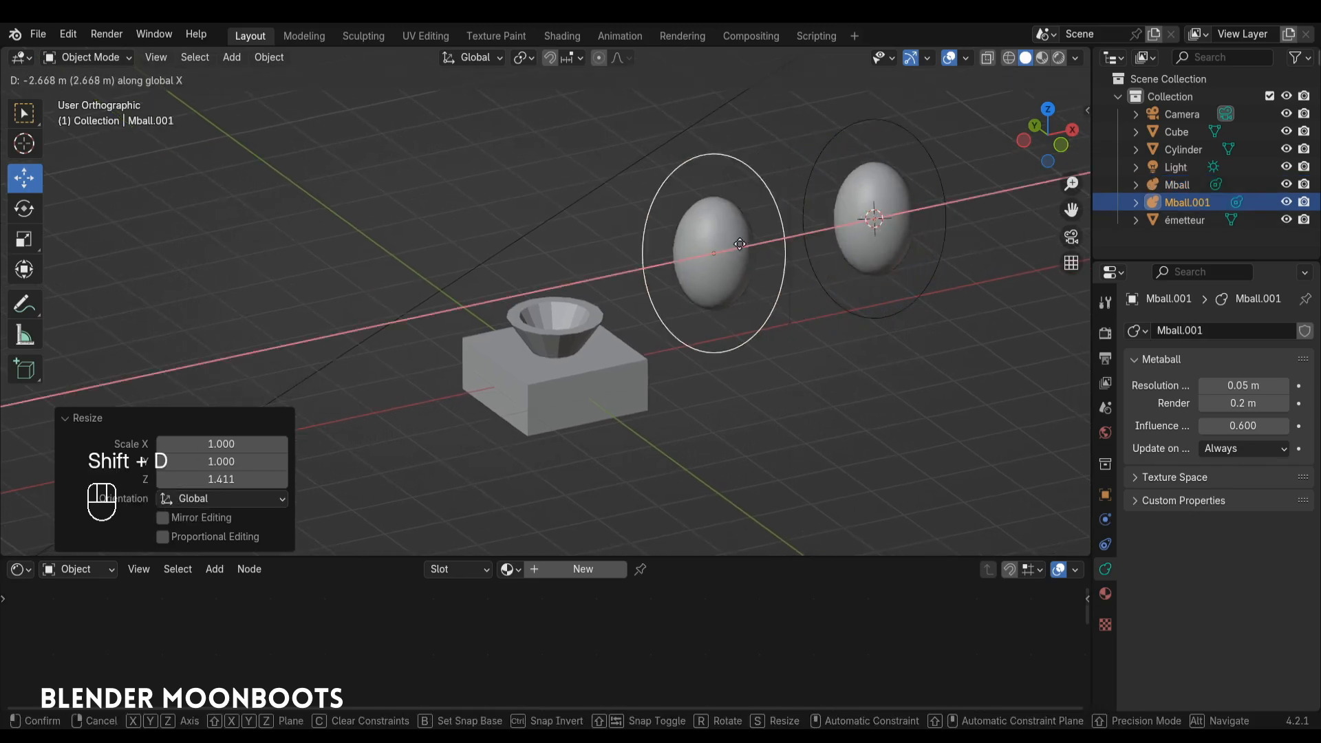
pyautogui.click(615, 280)
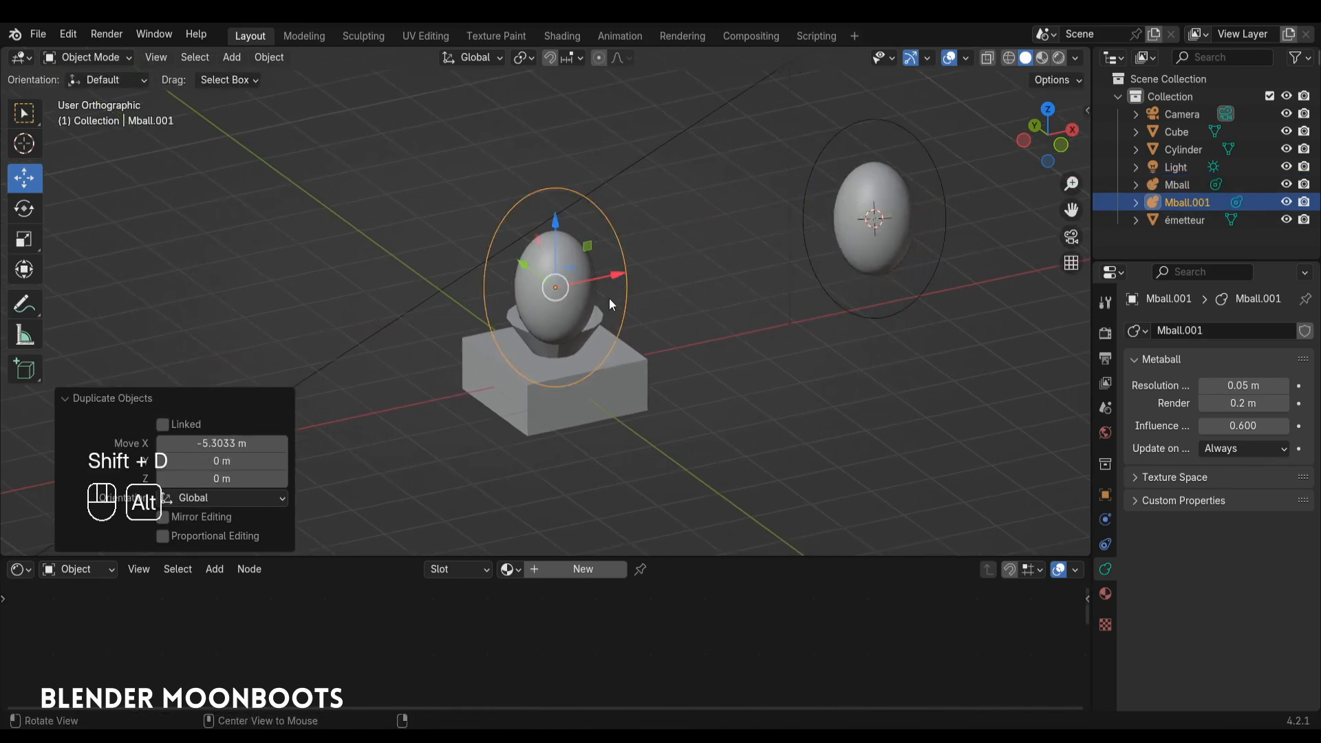
pyautogui.hotkey('alt', 'd')
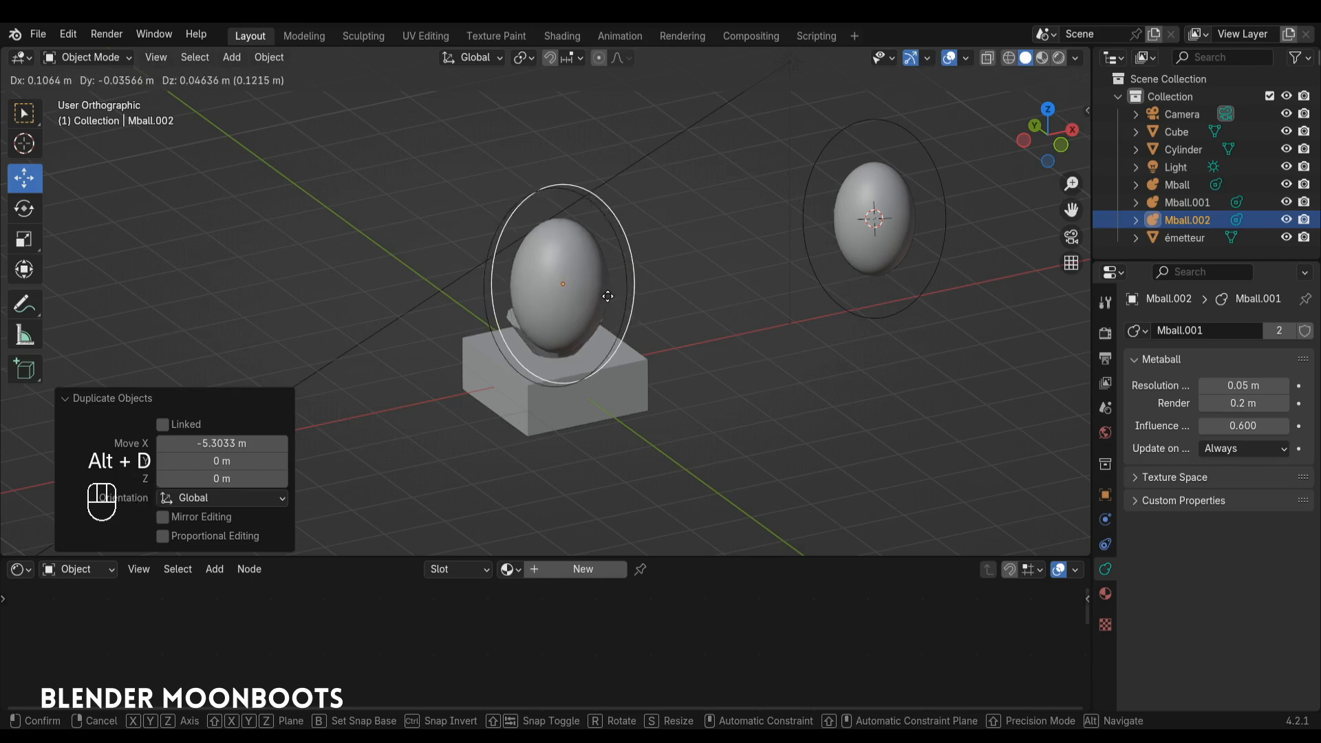
pyautogui.click(611, 293)
pyautogui.hotkey('ctrl', 'z')
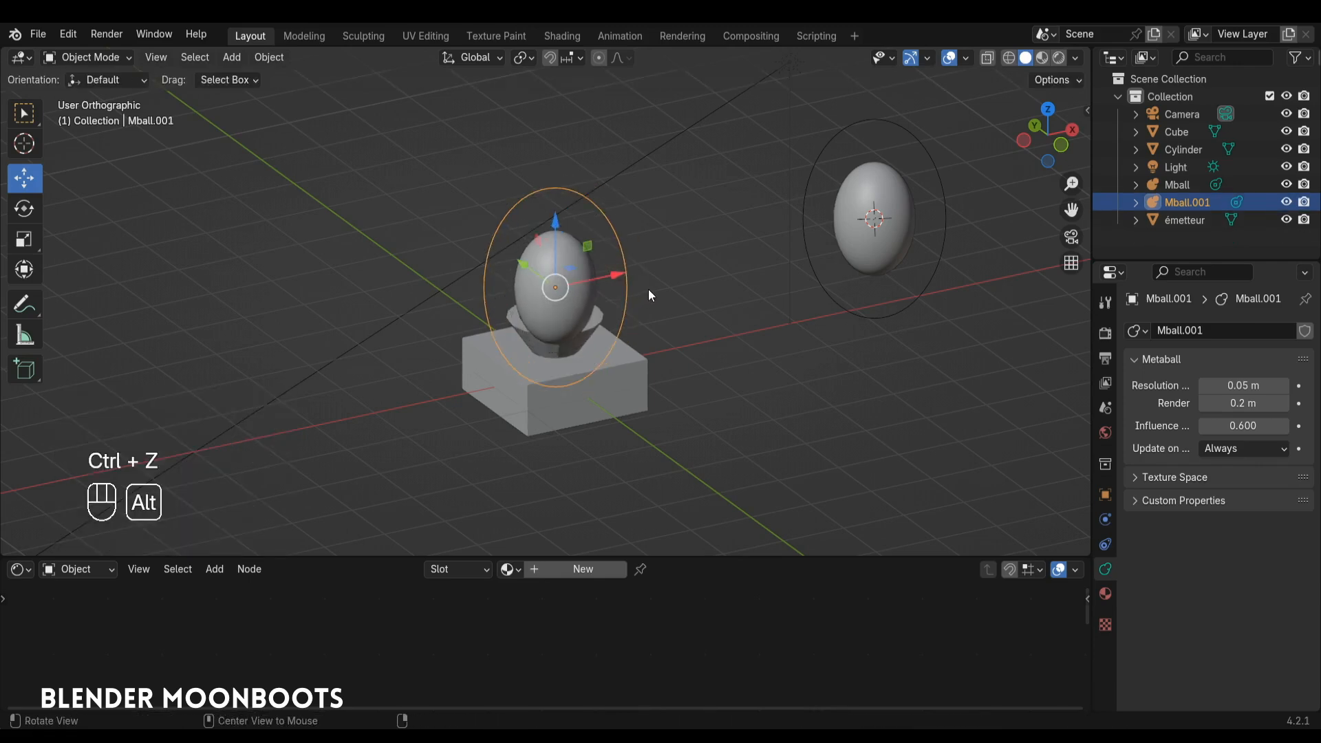
# Move the metaball above the bowl along Z and flatten it by scaling to about 0.33 along Z
pyautogui.hotkey('alt', 'g')
pyautogui.moveTo(562, 315); pyautogui.dragTo(563, 250)
pyautogui.press('s')
pyautogui.press('z')
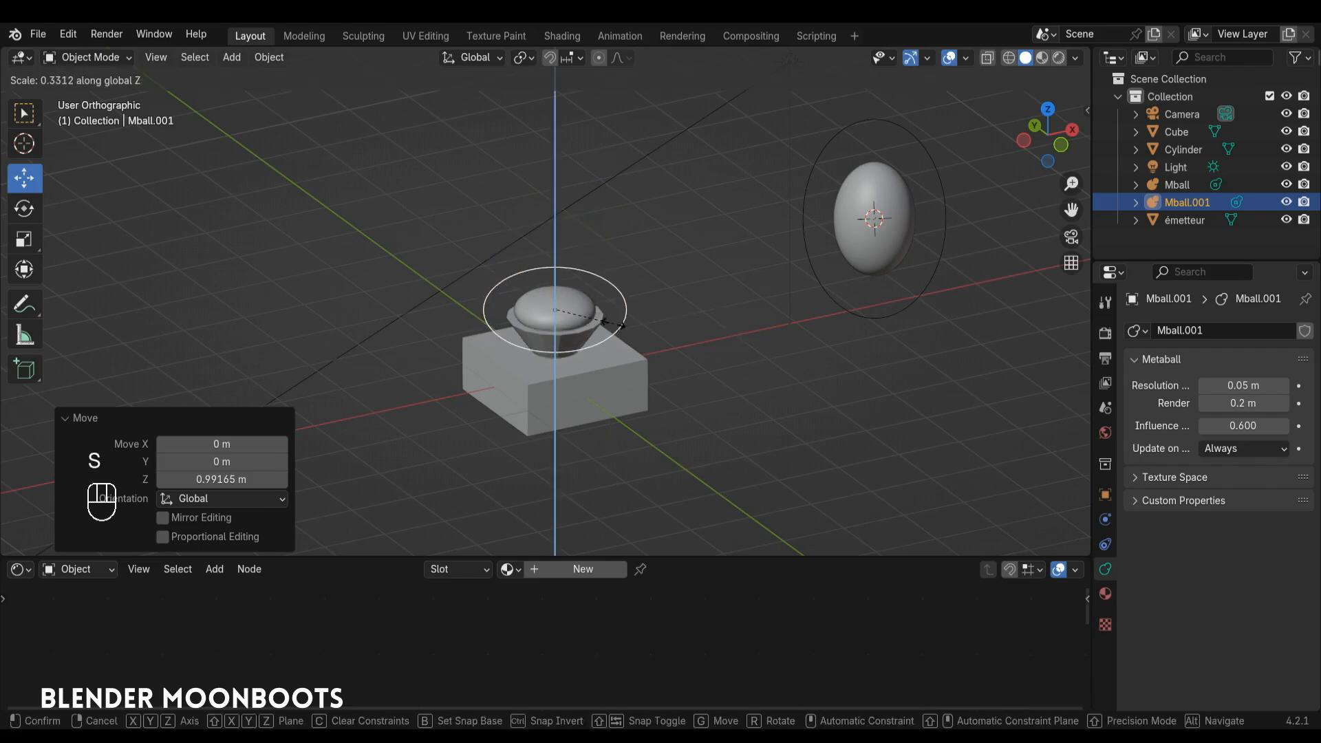
pyautogui.click(611, 322)
# Lower the flattened metaball into the bowl and scale it uniformly to about 0.843
pyautogui.scroll(3, 606, 266)
pyautogui.moveTo(563, 254); pyautogui.dragTo(567, 299)
pyautogui.press('s')
pyautogui.click(669, 323)
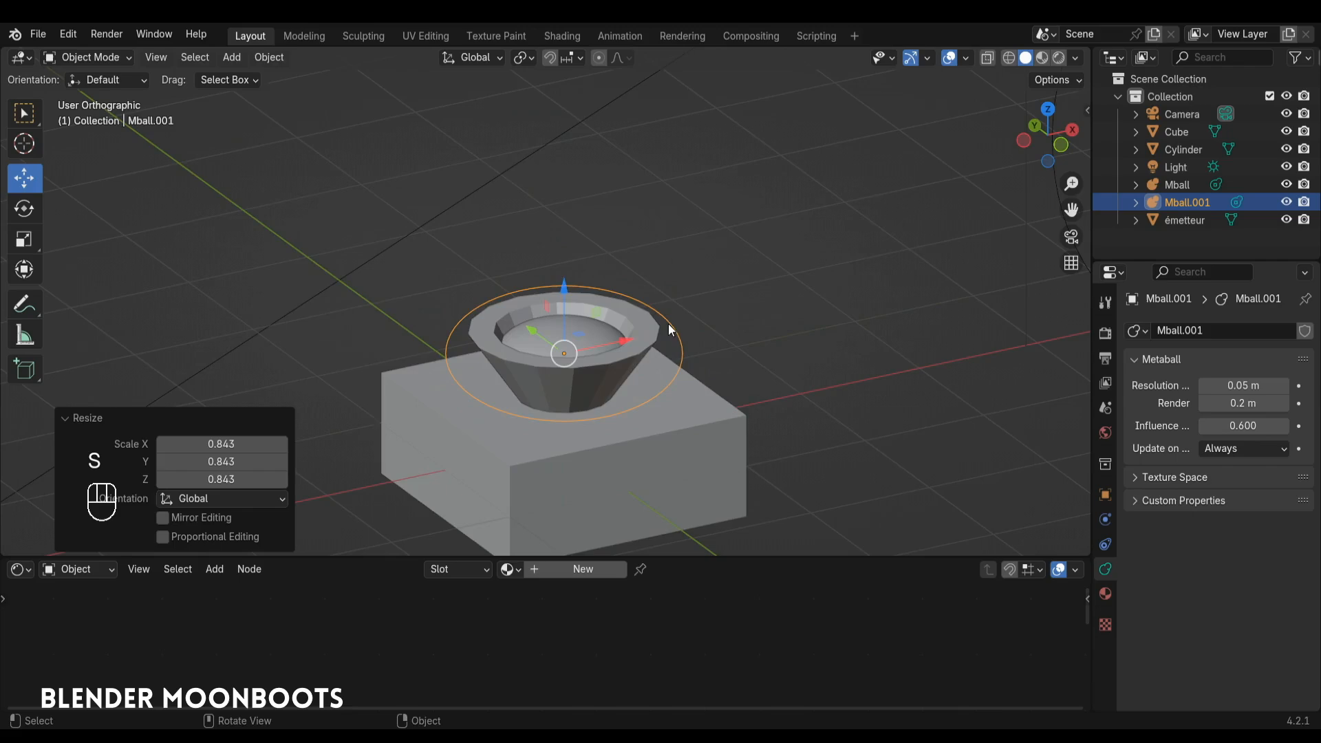
pyautogui.moveTo(668, 324)
pyautogui.keyDown('alt'); pyautogui.mouseDown()
pyautogui.moveTo(638, 432)
pyautogui.moveTo(657, 340)
pyautogui.moveTo(672, 346)
pyautogui.moveTo(657, 328)
pyautogui.mouseUp(); pyautogui.keyUp('alt')
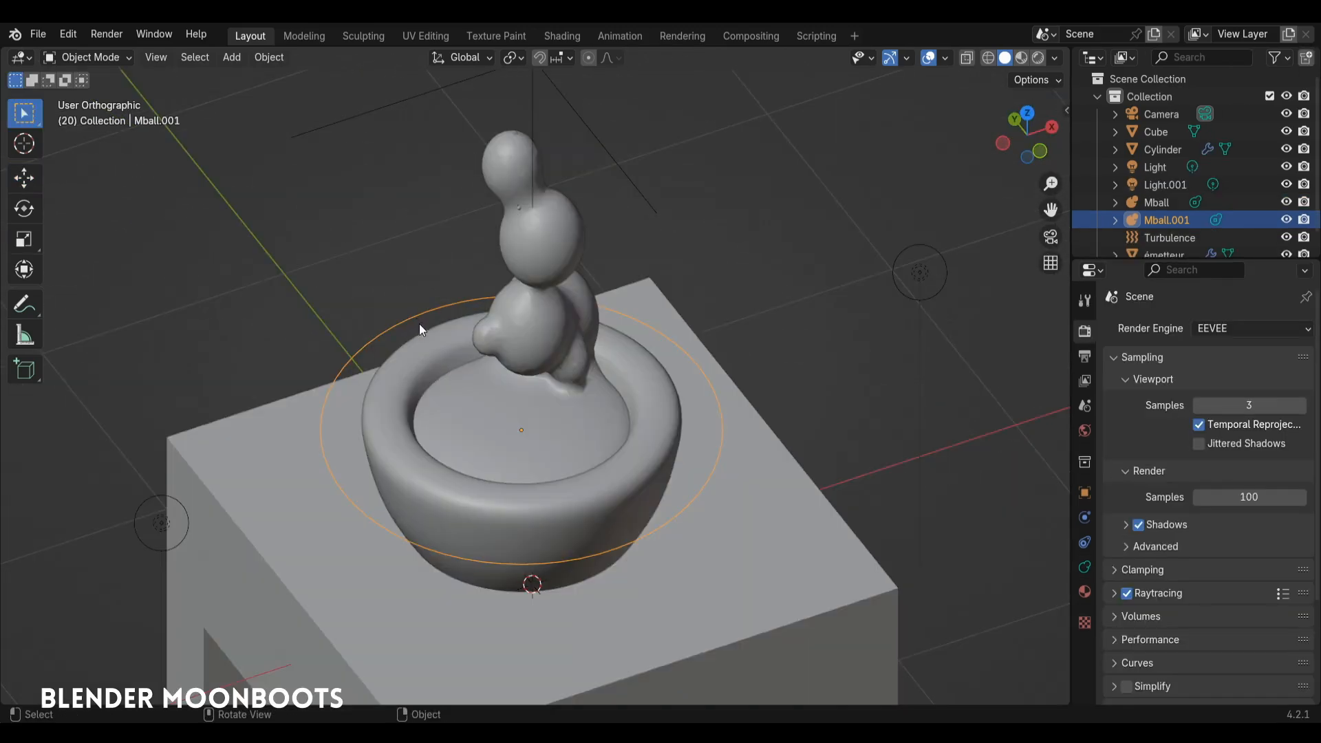
pyautogui.moveTo(420, 324); pyautogui.dragTo(378, 271)
pyautogui.hotkey('ctrl', 'z')
pyautogui.press('s')
pyautogui.click(289, 299)
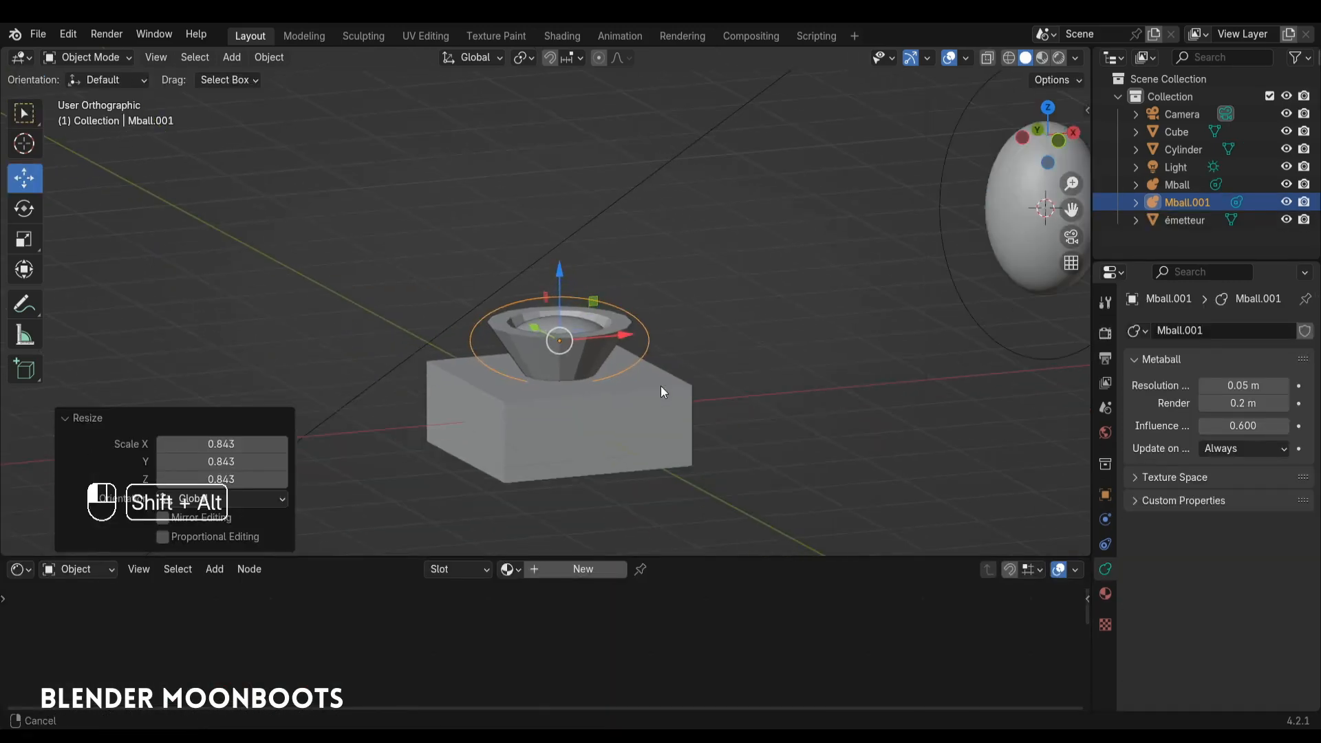
# Save the file and add an emitter particle system to the émetteur plane inside the box
pyautogui.keyDown('alt'); pyautogui.moveTo(660, 386); pyautogui.dragTo(686, 366); pyautogui.keyUp('alt')
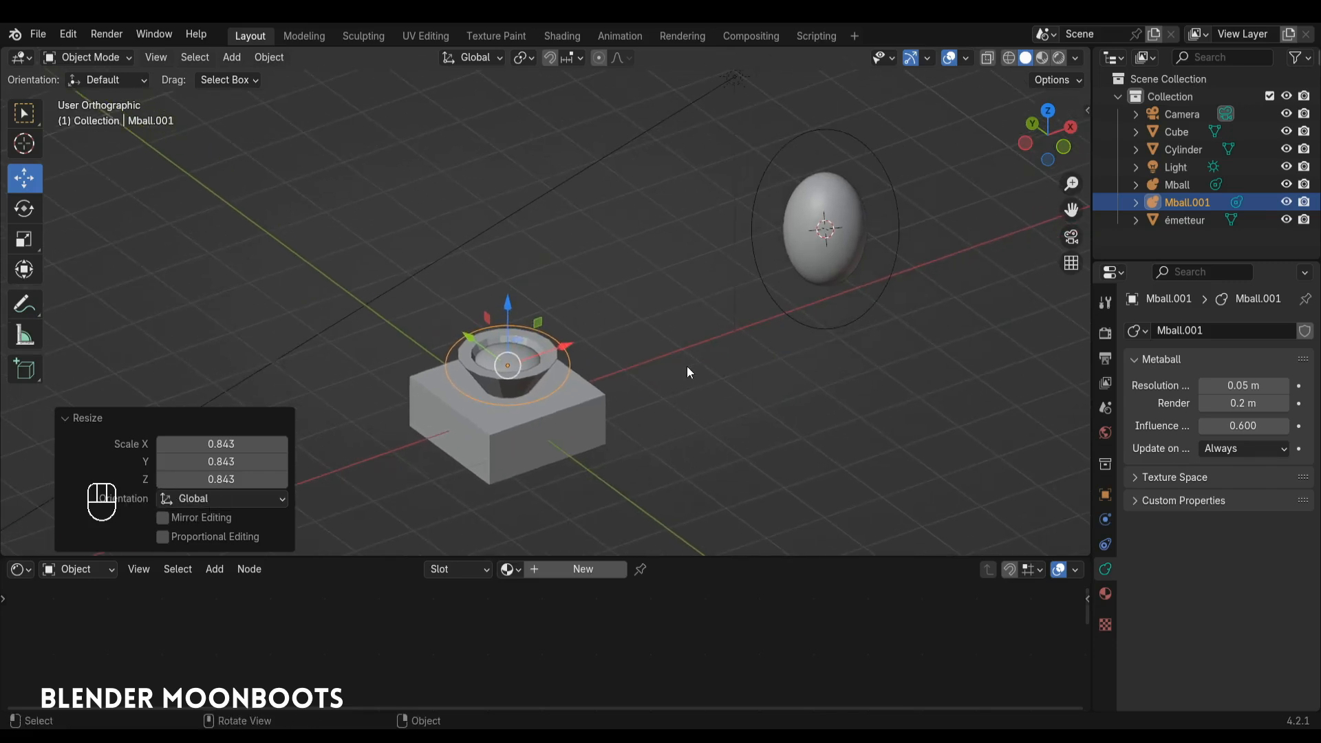
pyautogui.hotkey('ctrl', 's')
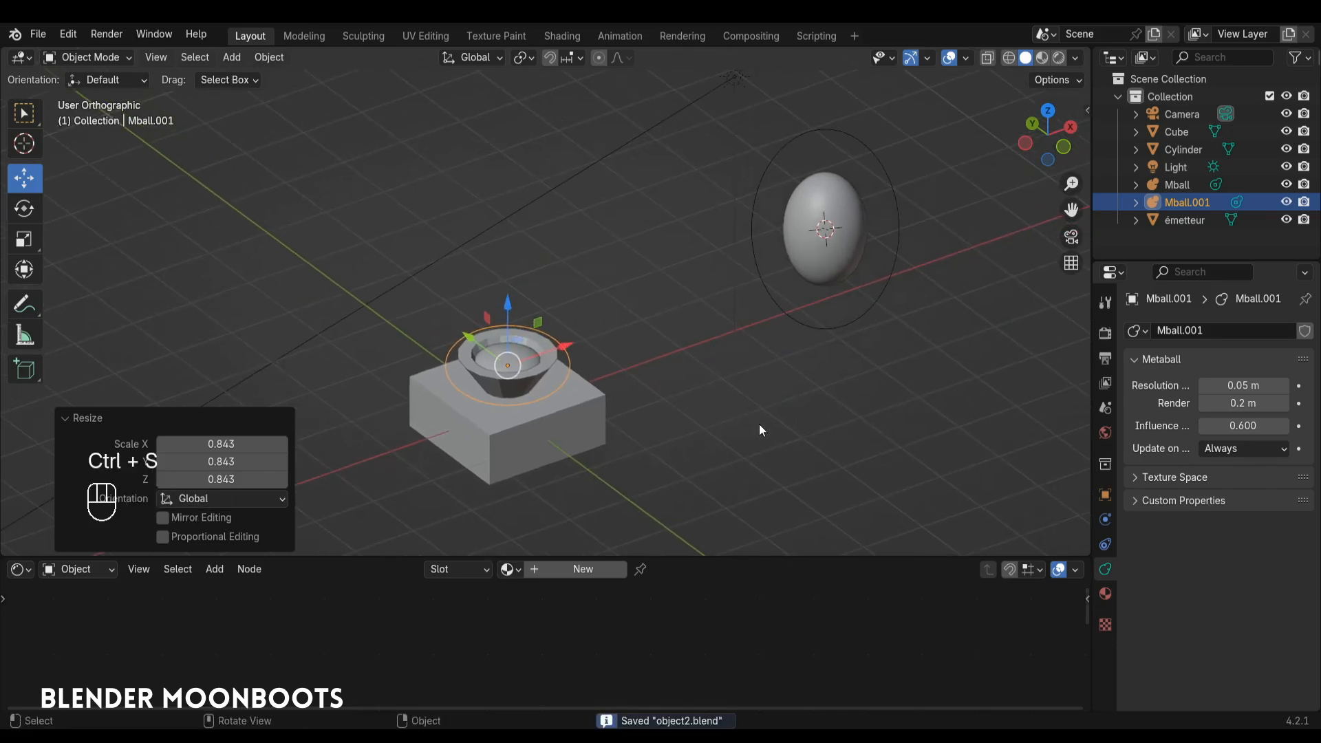
pyautogui.keyDown('alt'); pyautogui.moveTo(574, 416); pyautogui.dragTo(552, 327); pyautogui.keyUp('alt')
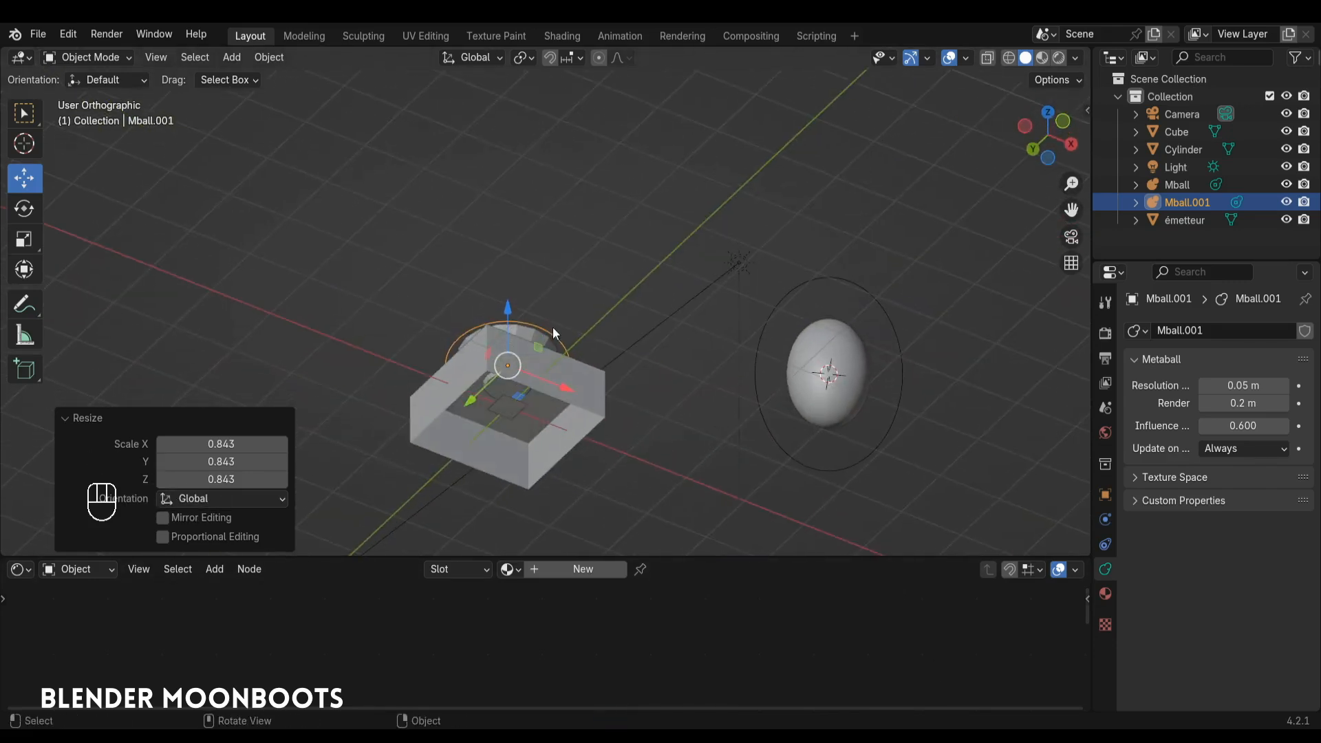
pyautogui.click(513, 413)
pyautogui.keyDown('alt'); pyautogui.moveTo(514, 425); pyautogui.dragTo(709, 399); pyautogui.keyUp('alt')
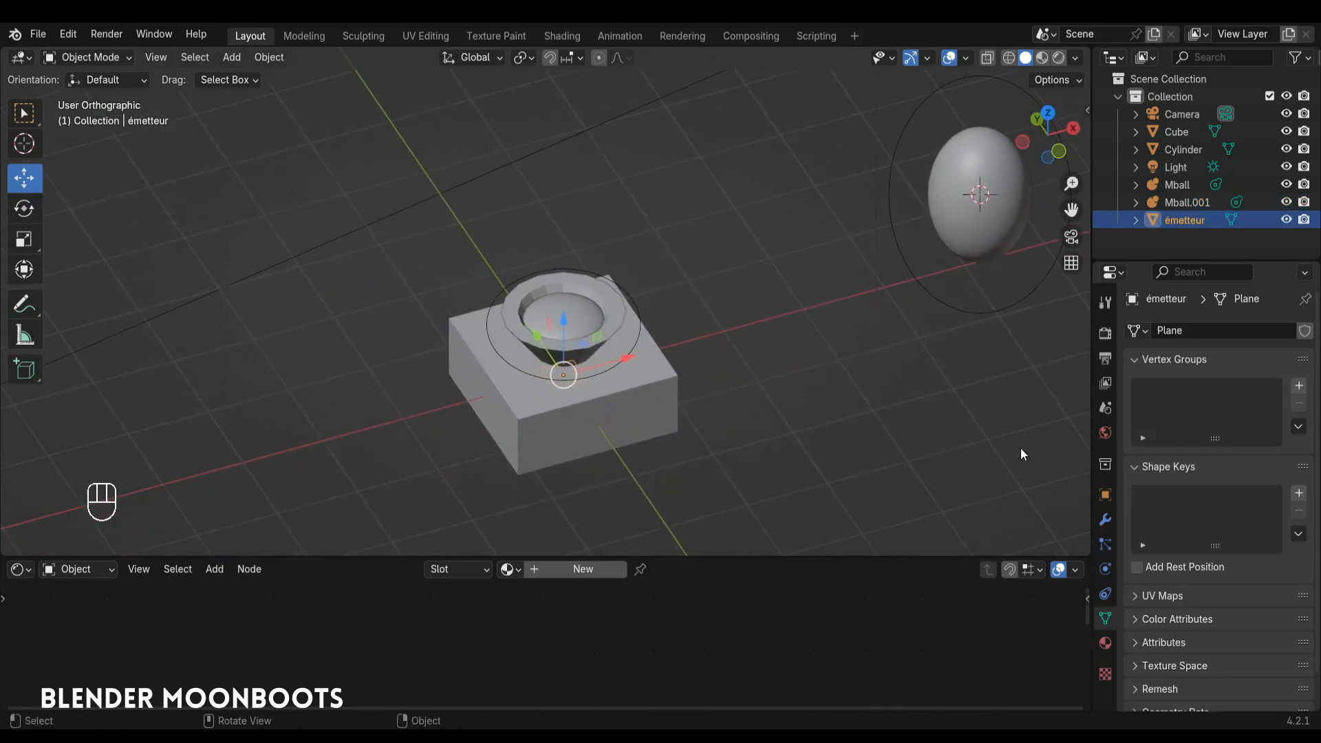
pyautogui.click(1105, 545)
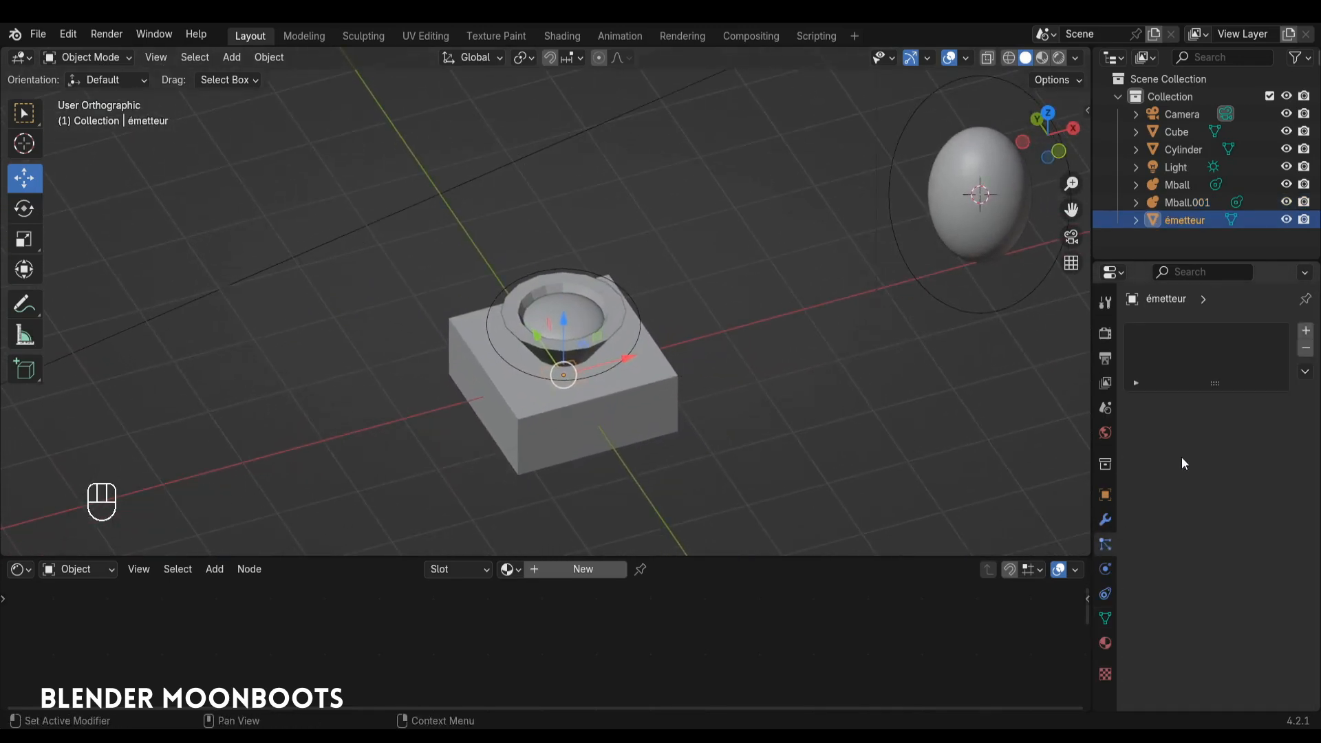
pyautogui.click(1306, 332)
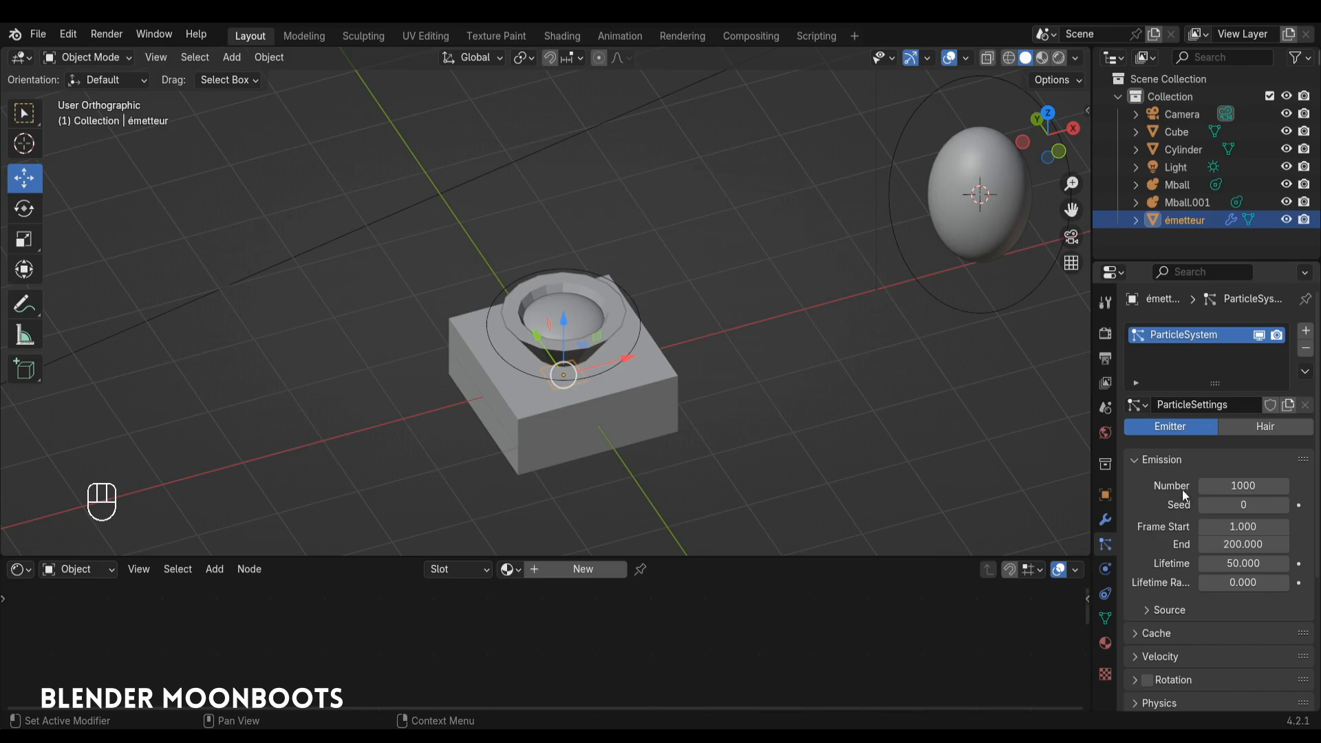
# Set the particle Number to 60, Frame Start to -50 and Lifetime to 100
pyautogui.click(1248, 484)
pyautogui.write('6')
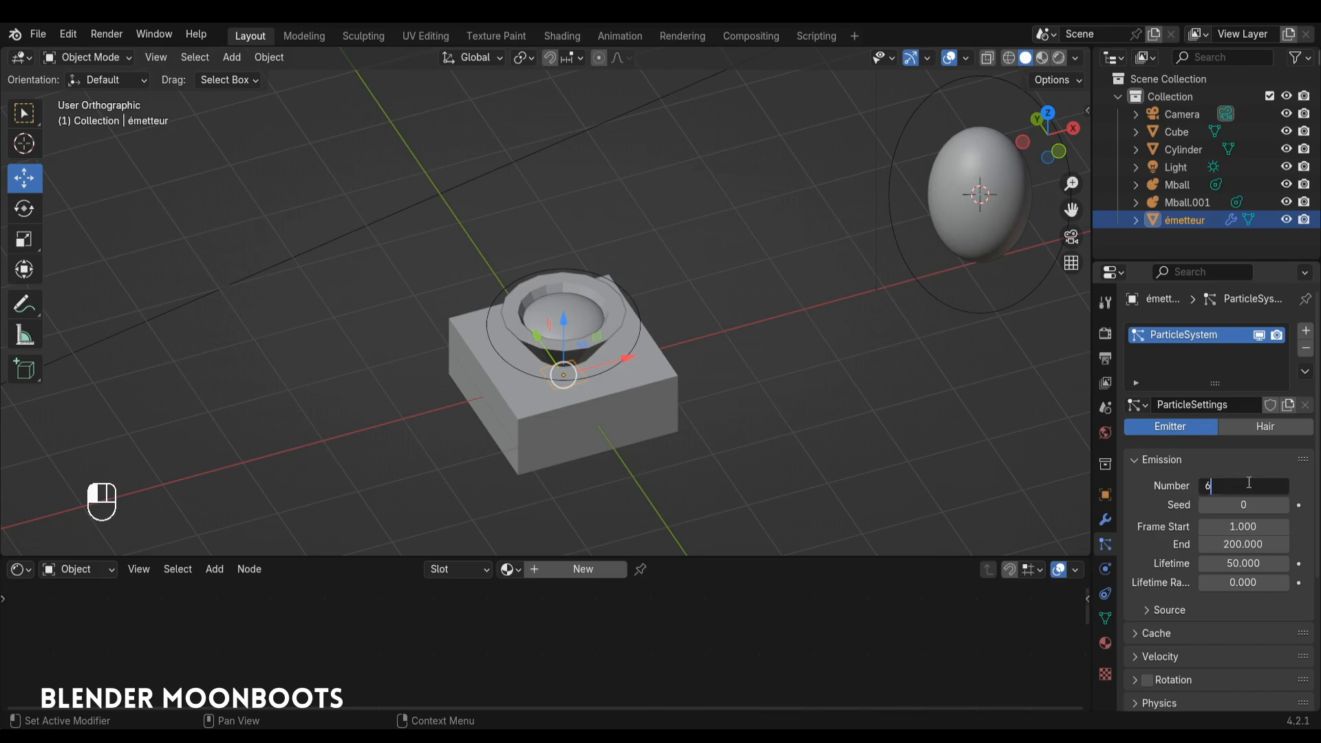
pyautogui.write('0')
pyautogui.press('Return')
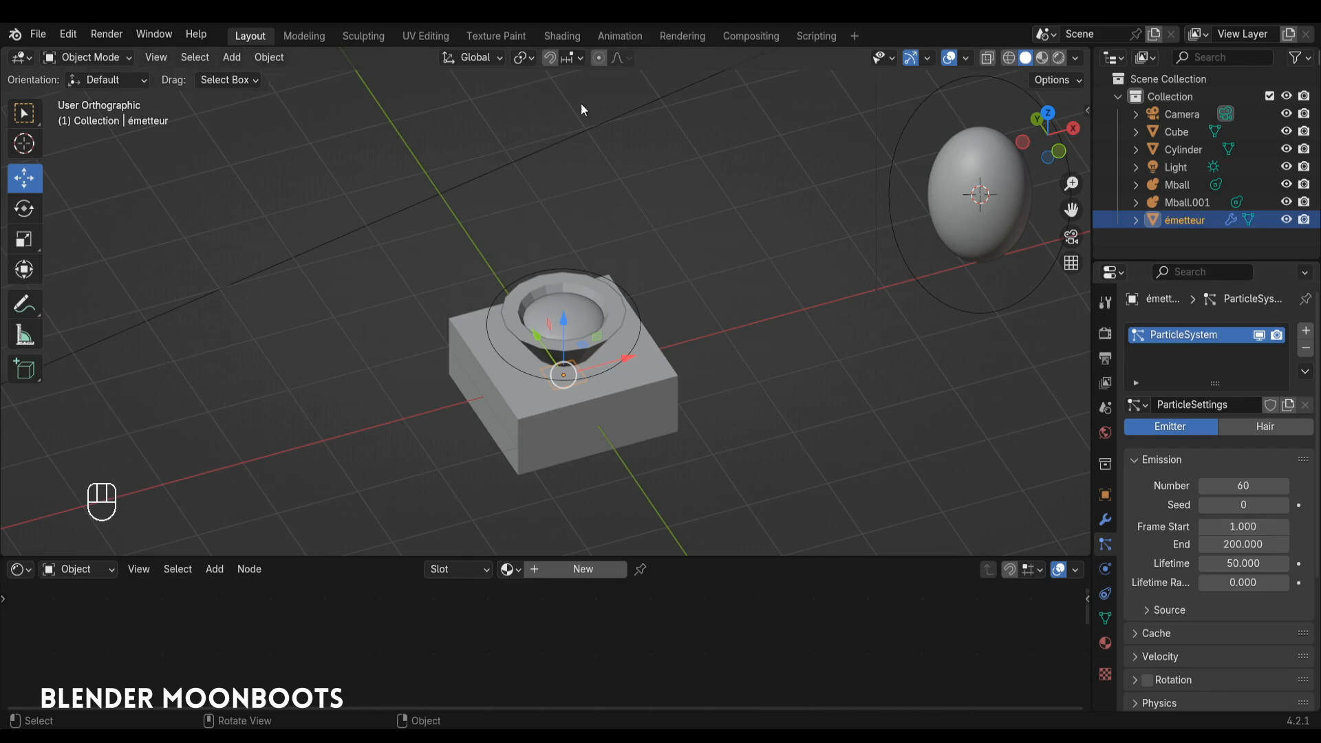
pyautogui.click(1243, 525)
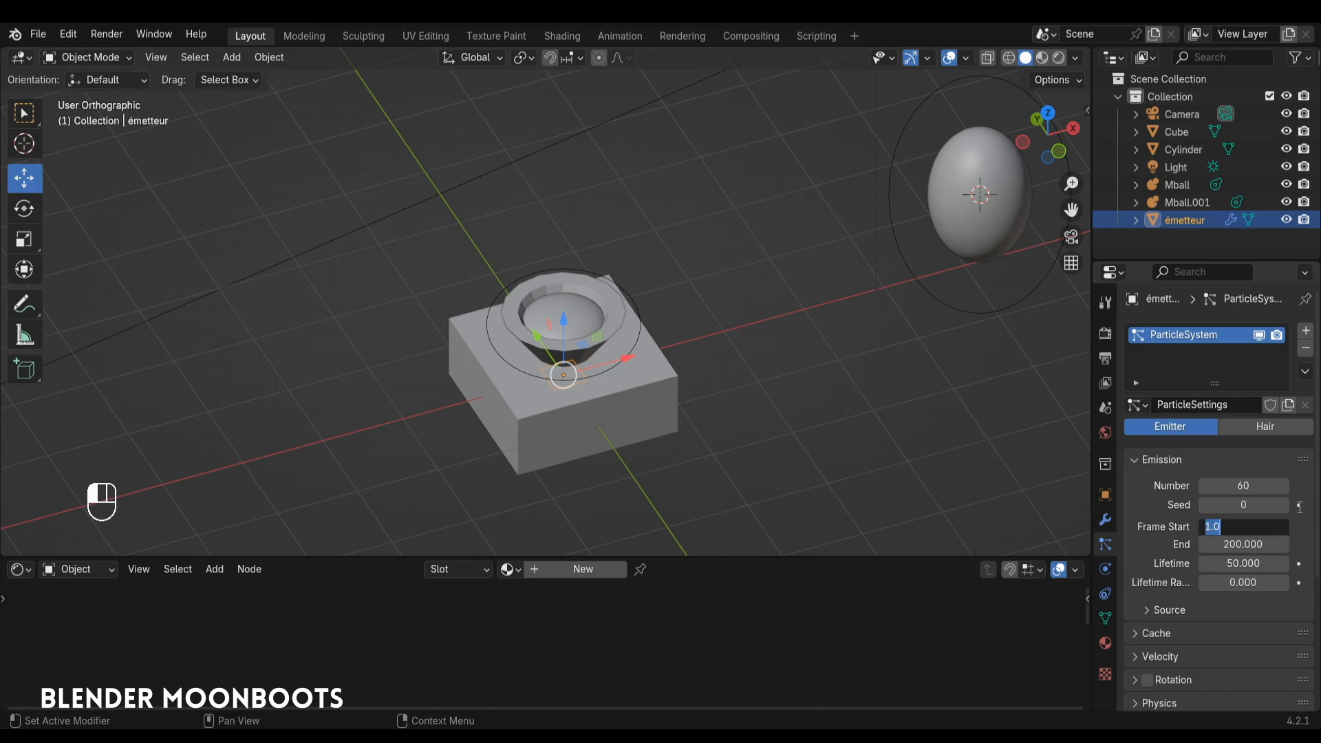
pyautogui.write('-50')
pyautogui.press('Return')
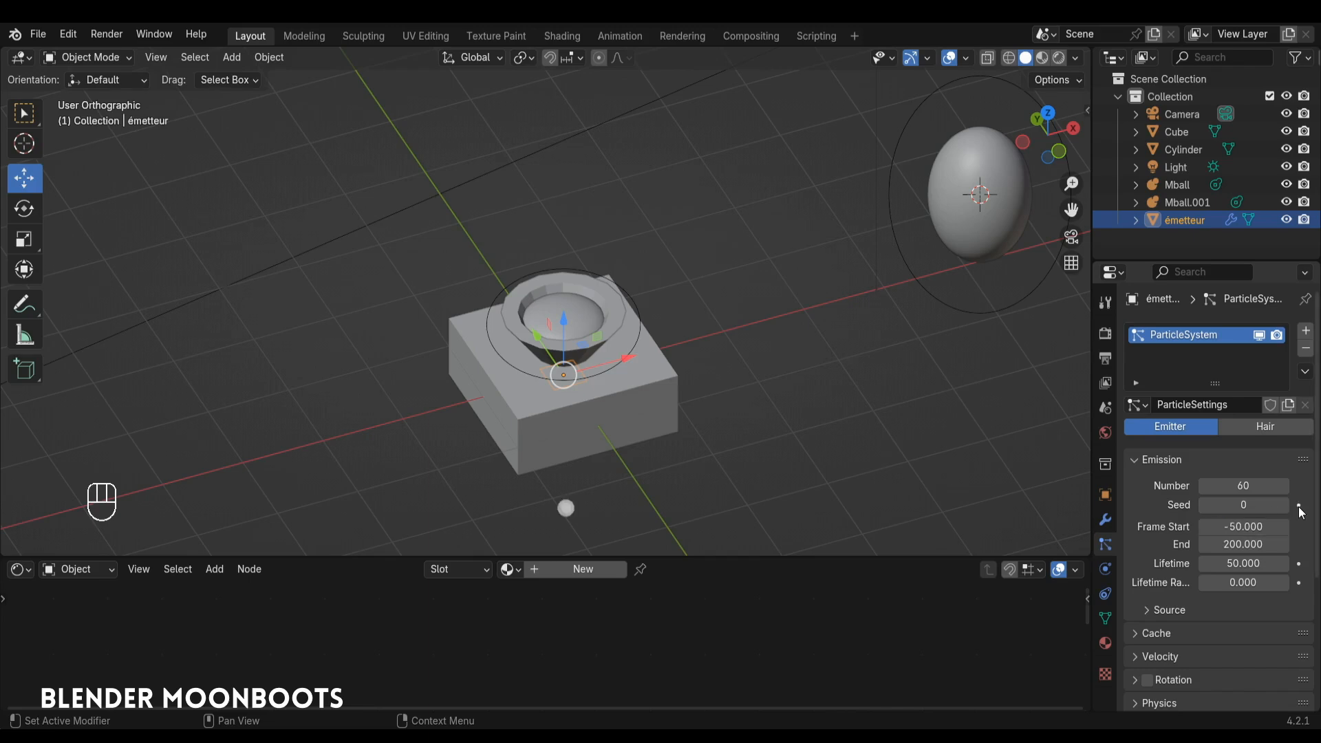
pyautogui.click(1241, 563)
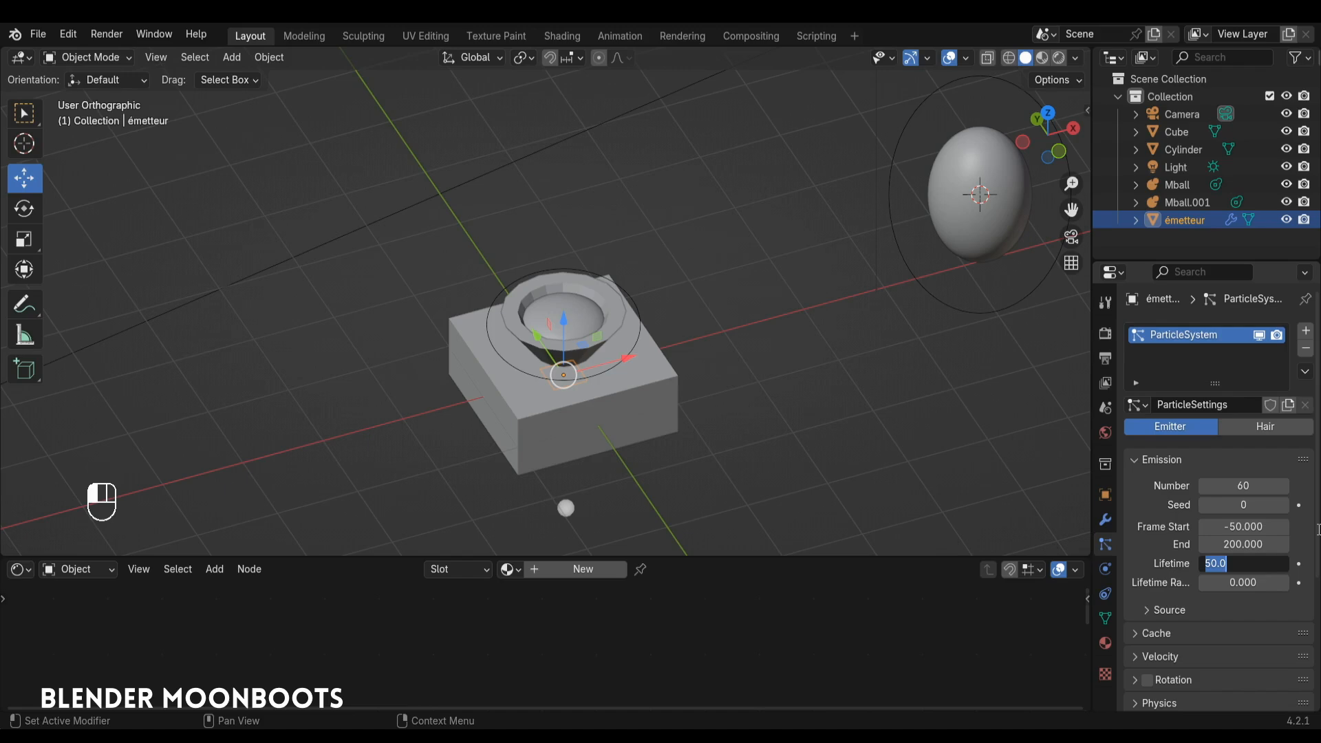
pyautogui.write('100')
# Change the lower editor to a timeline and set the animation's end frame to 200
pyautogui.keyDown('alt'); pyautogui.moveTo(643, 422); pyautogui.dragTo(657, 440, button='middle'); pyautogui.keyUp('alt')
pyautogui.hotkey('shift', 'F12')
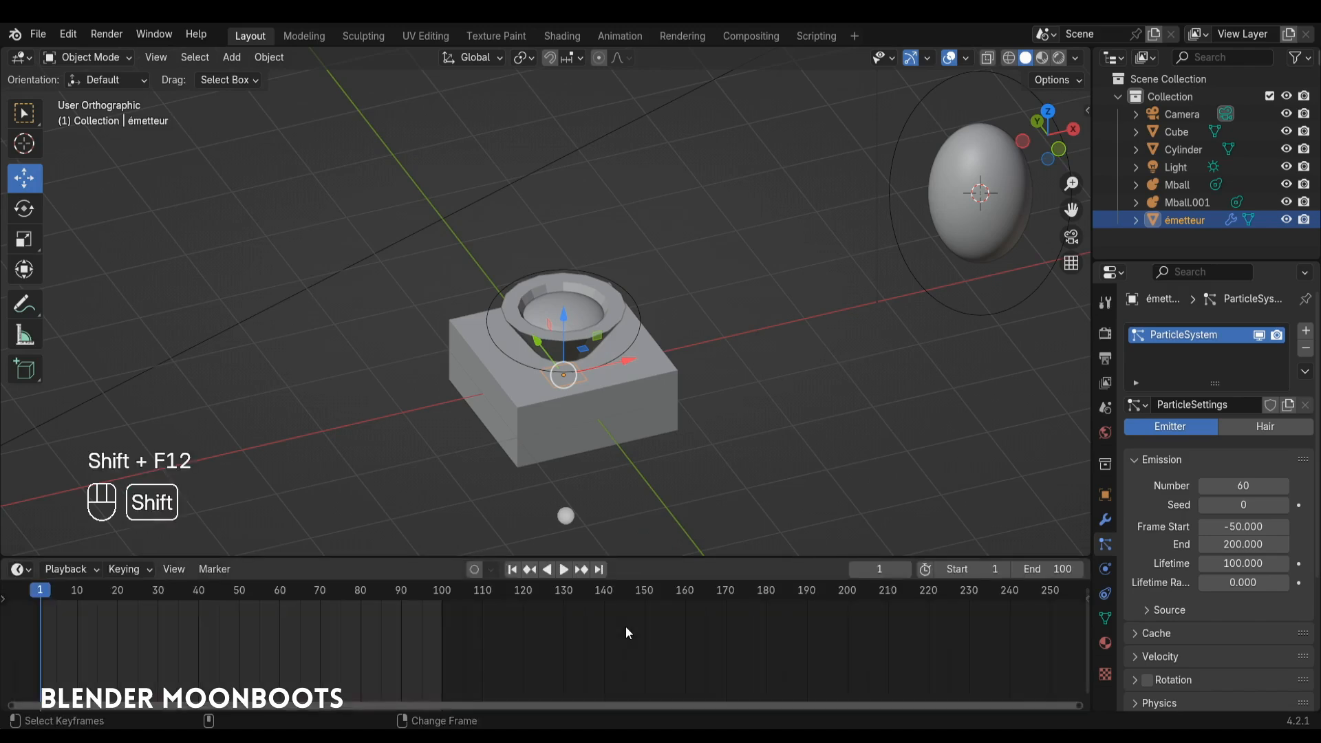
pyautogui.moveTo(441, 658); pyautogui.dragTo(536, 654, button='middle')
pyautogui.moveTo(550, 594); pyautogui.dragTo(864, 606)
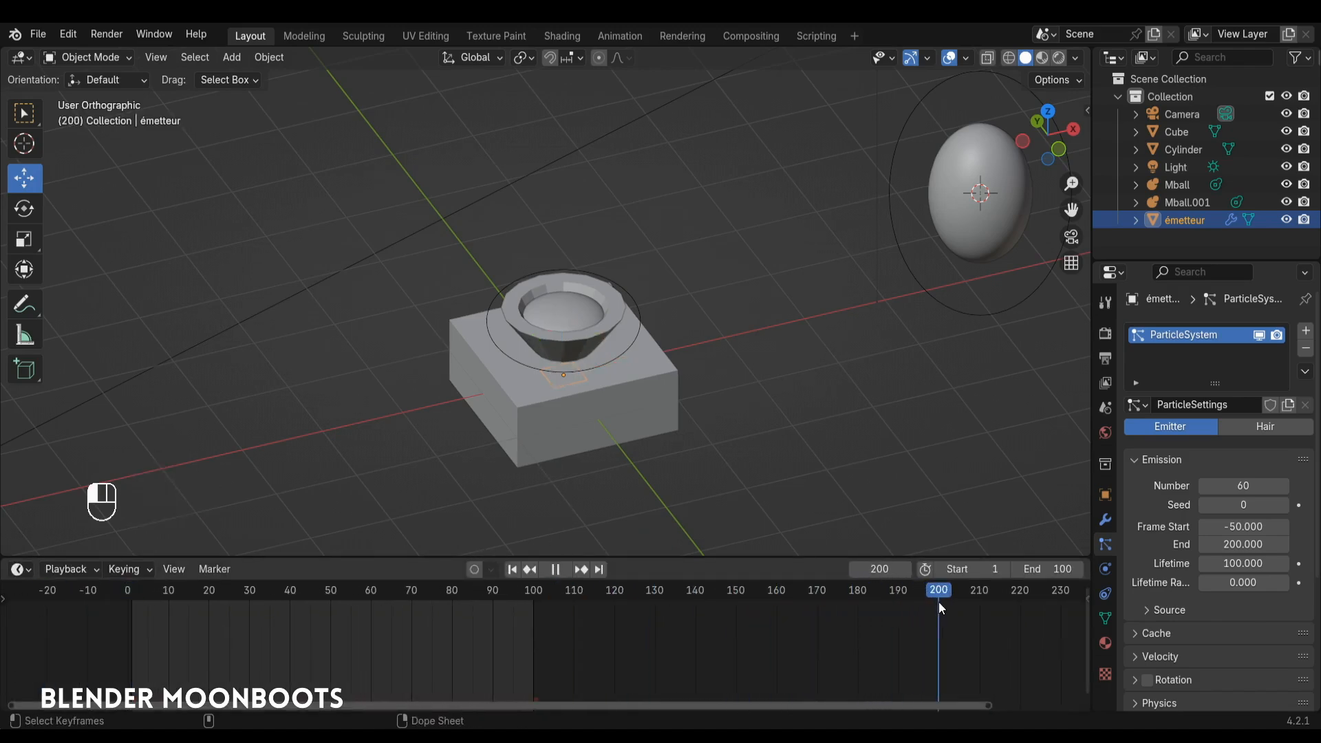
pyautogui.hotkey('alt', 'e')
# Play the animation to check how the particles leave the plane, and return to the first frame
pyautogui.press('space')
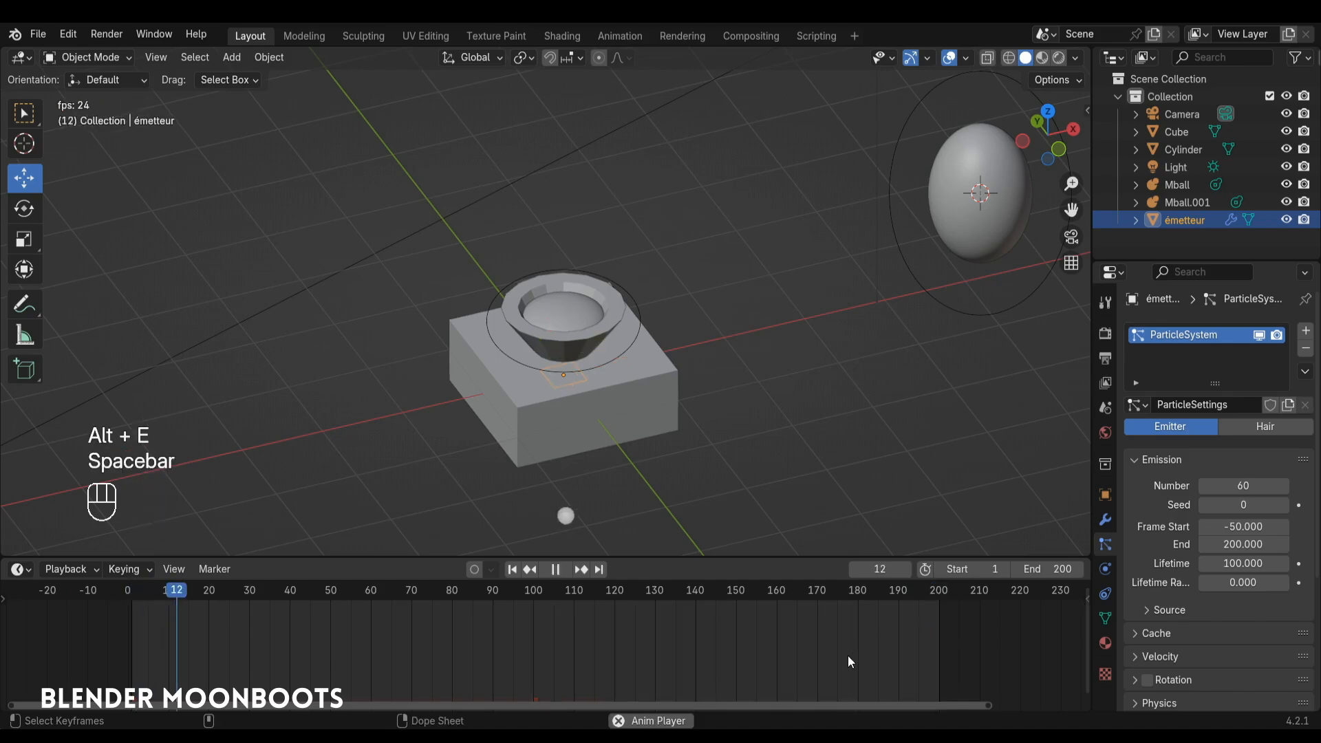
pyautogui.keyDown('alt'); pyautogui.moveTo(720, 458); pyautogui.dragTo(588, 459); pyautogui.keyUp('alt')
pyautogui.scroll(-2, 713, 426)
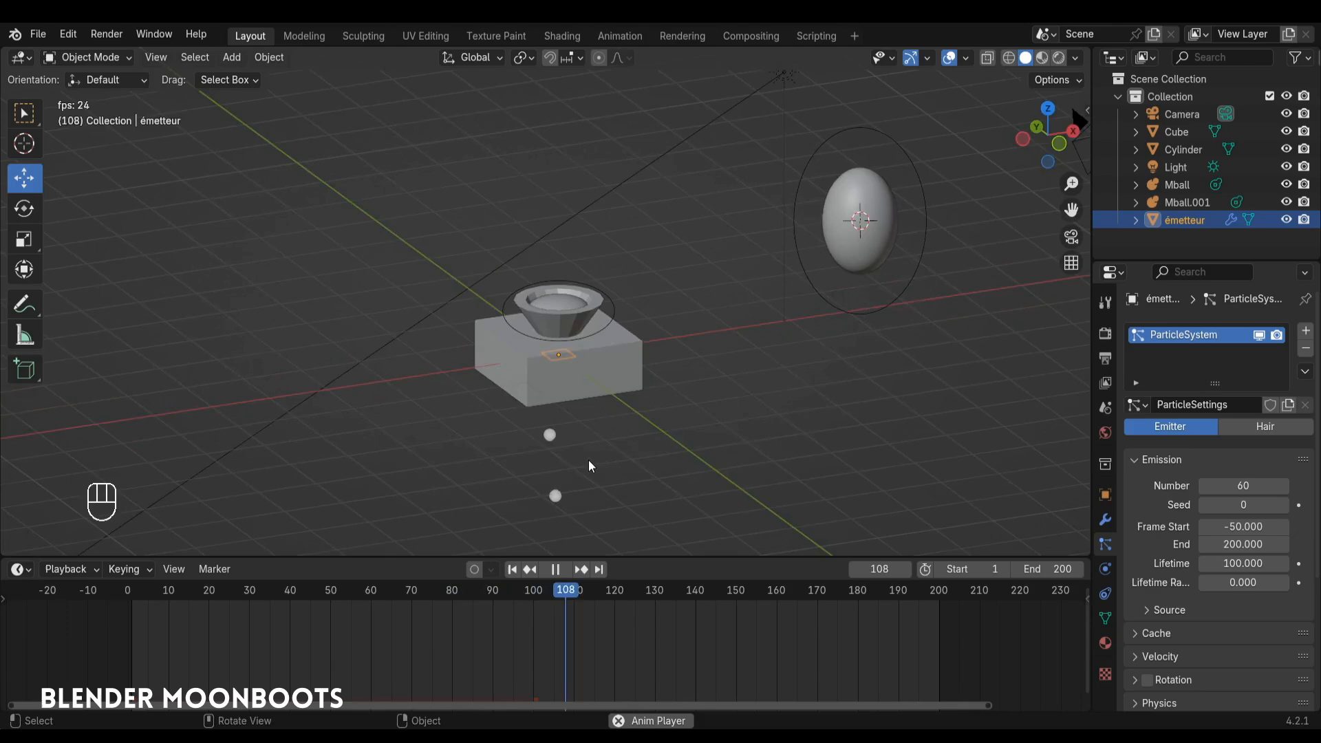
pyautogui.press('space')
pyautogui.hotkey('shift', 'Left')
pyautogui.keyDown('ctrl'); pyautogui.keyDown('alt'); pyautogui.moveTo(570, 392); pyautogui.dragTo(658, 421); pyautogui.keyUp('alt'); pyautogui.keyUp('ctrl')
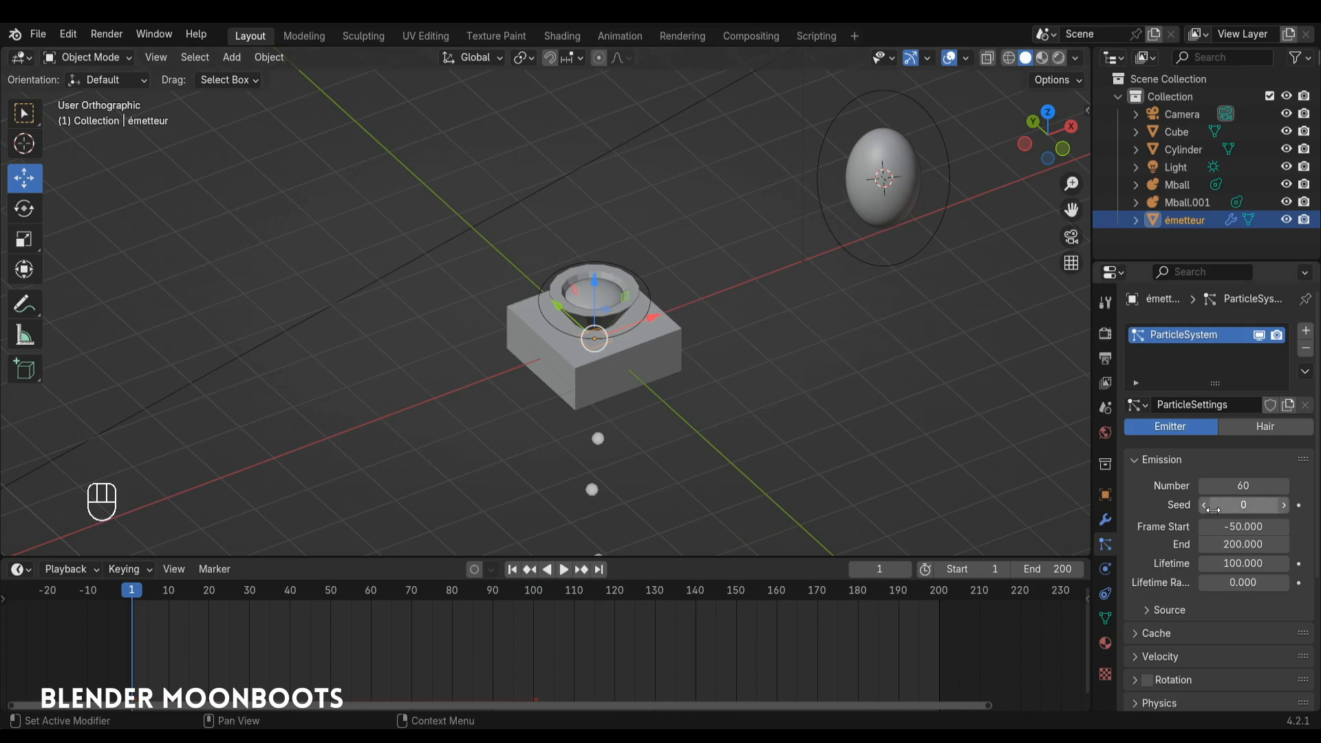
# Render the particles as Object instances of the egg-shaped metaball beside the box, at a scale of about 0.478
pyautogui.scroll(-5, 1175, 573)
pyautogui.scroll(-2, 1177, 583)
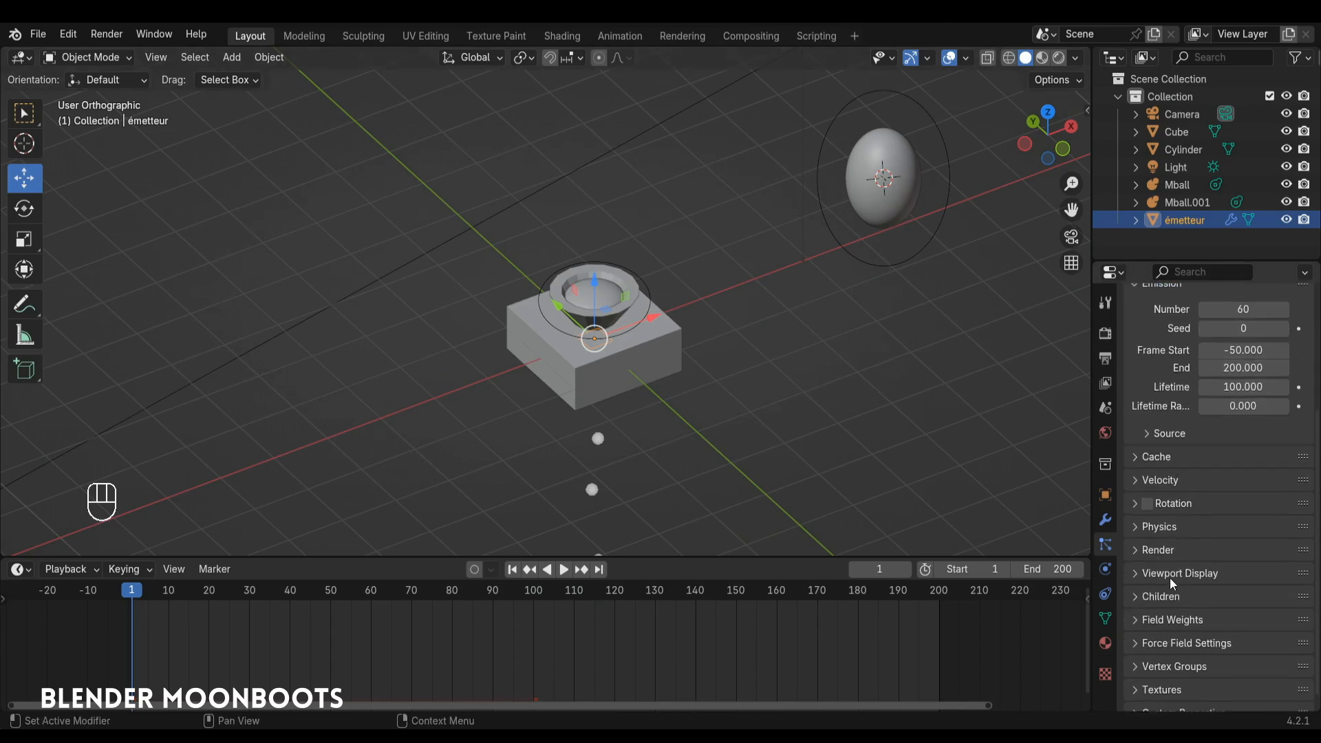
pyautogui.click(1139, 559)
pyautogui.scroll(-2, 1179, 574)
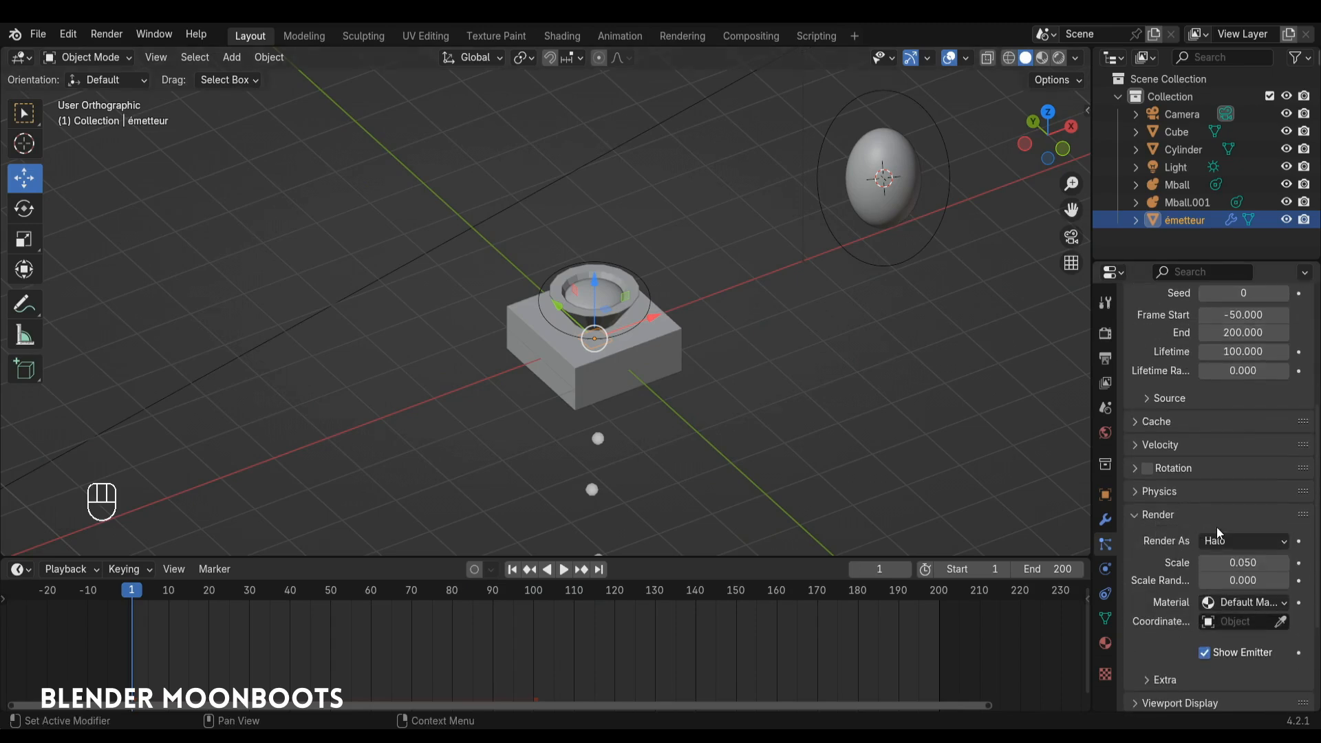
pyautogui.click(1202, 540)
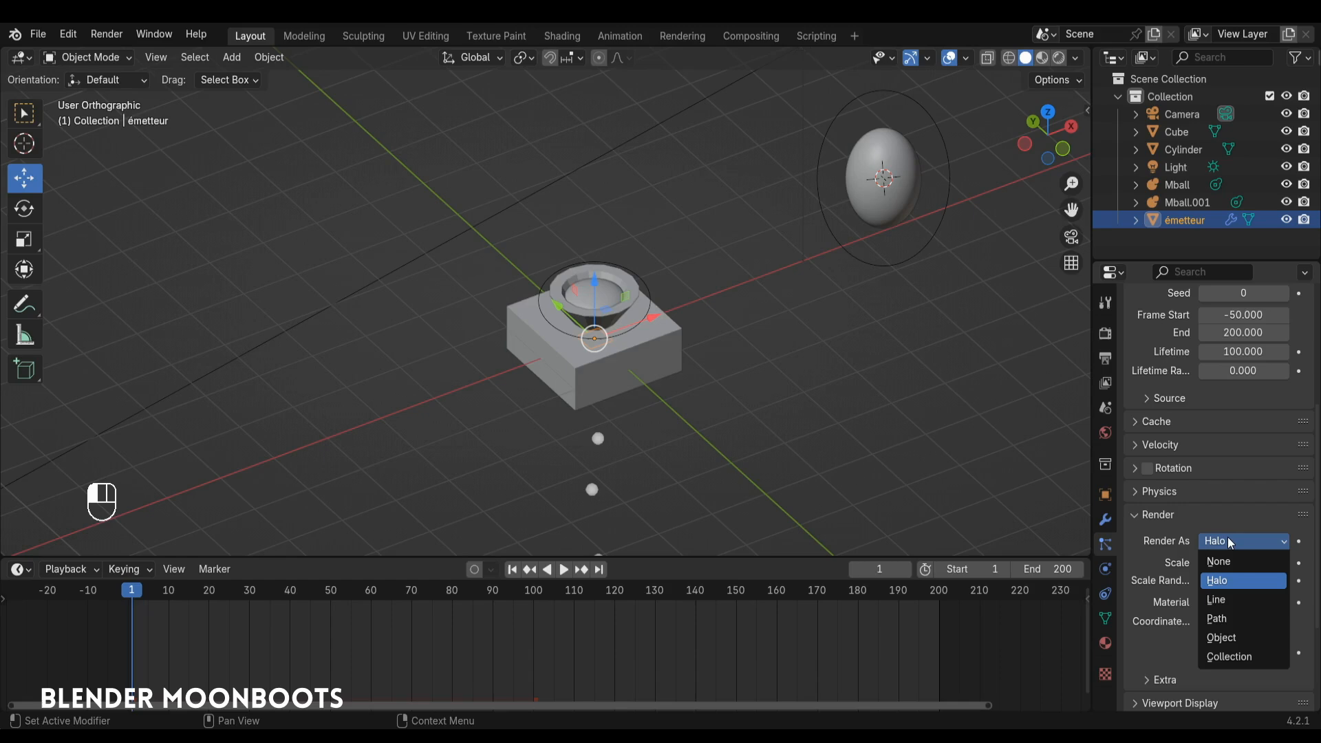
pyautogui.click(1236, 639)
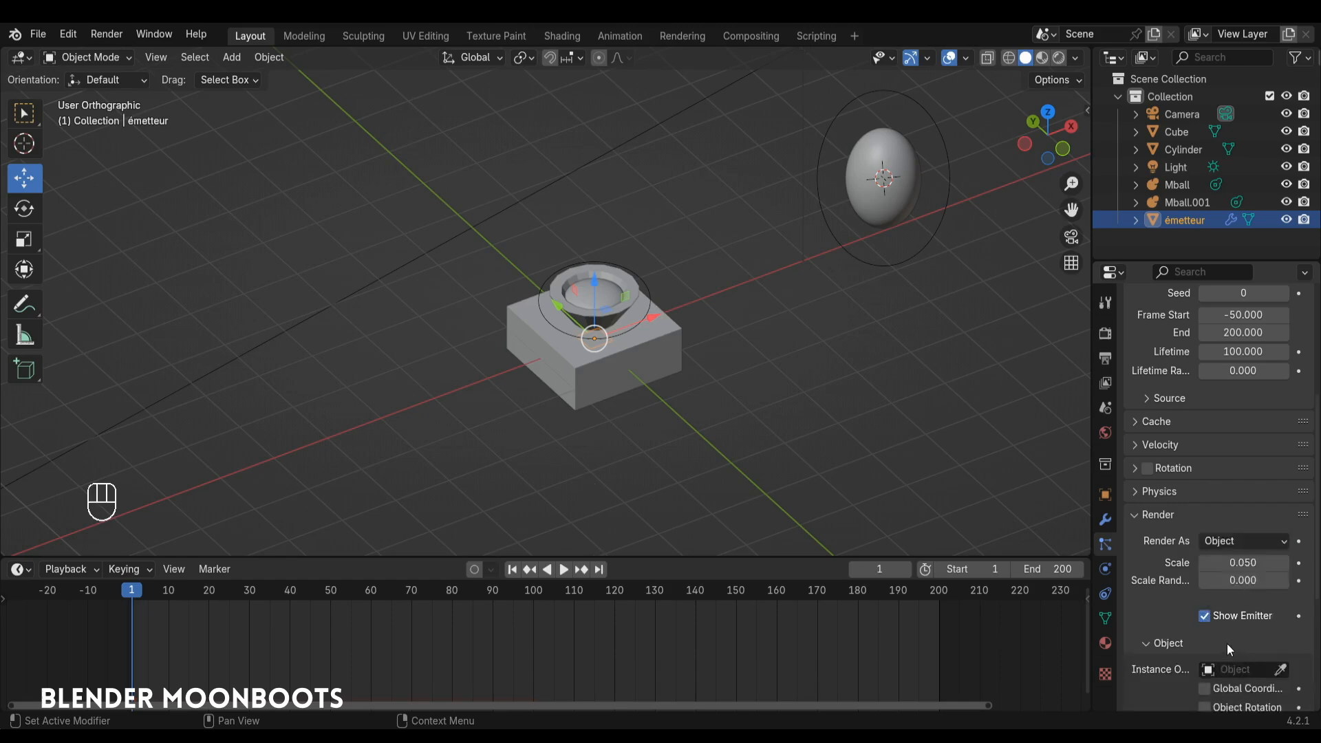
pyautogui.scroll(-3, 1225, 640)
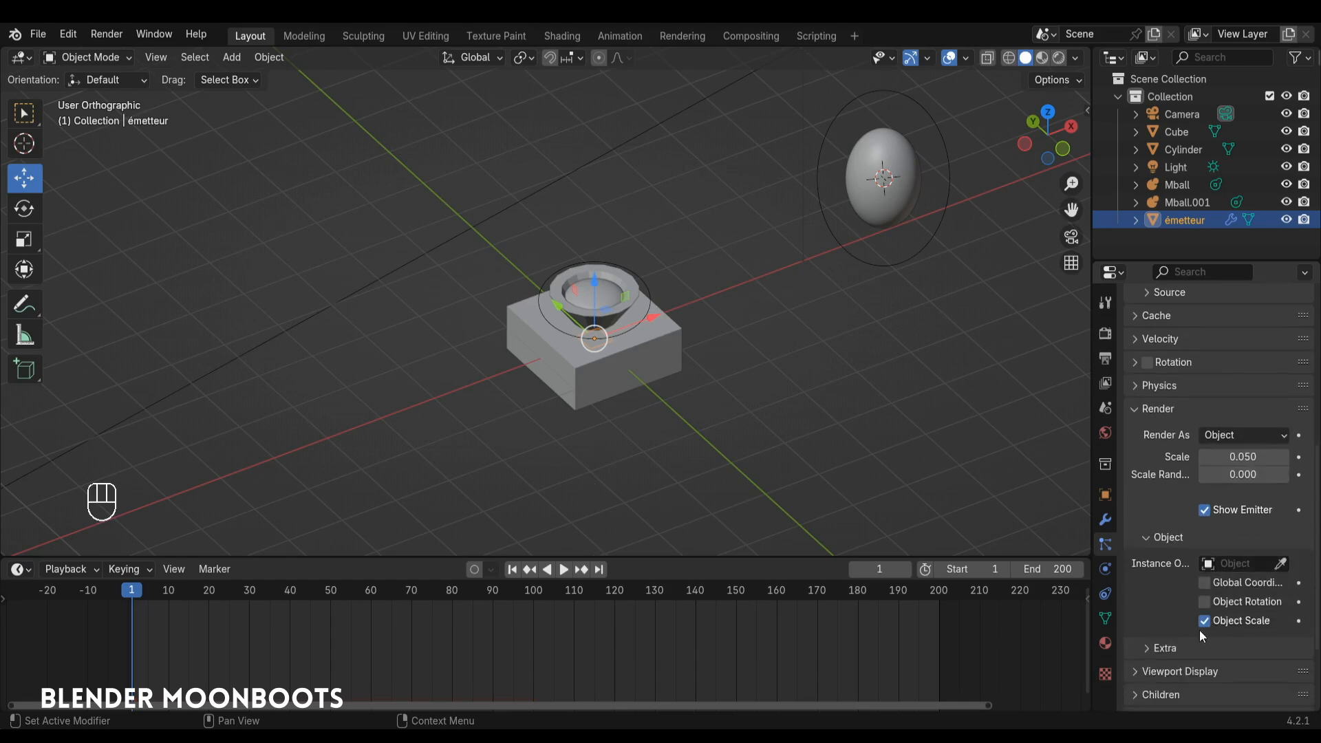
pyautogui.click(1282, 564)
pyautogui.click(874, 178)
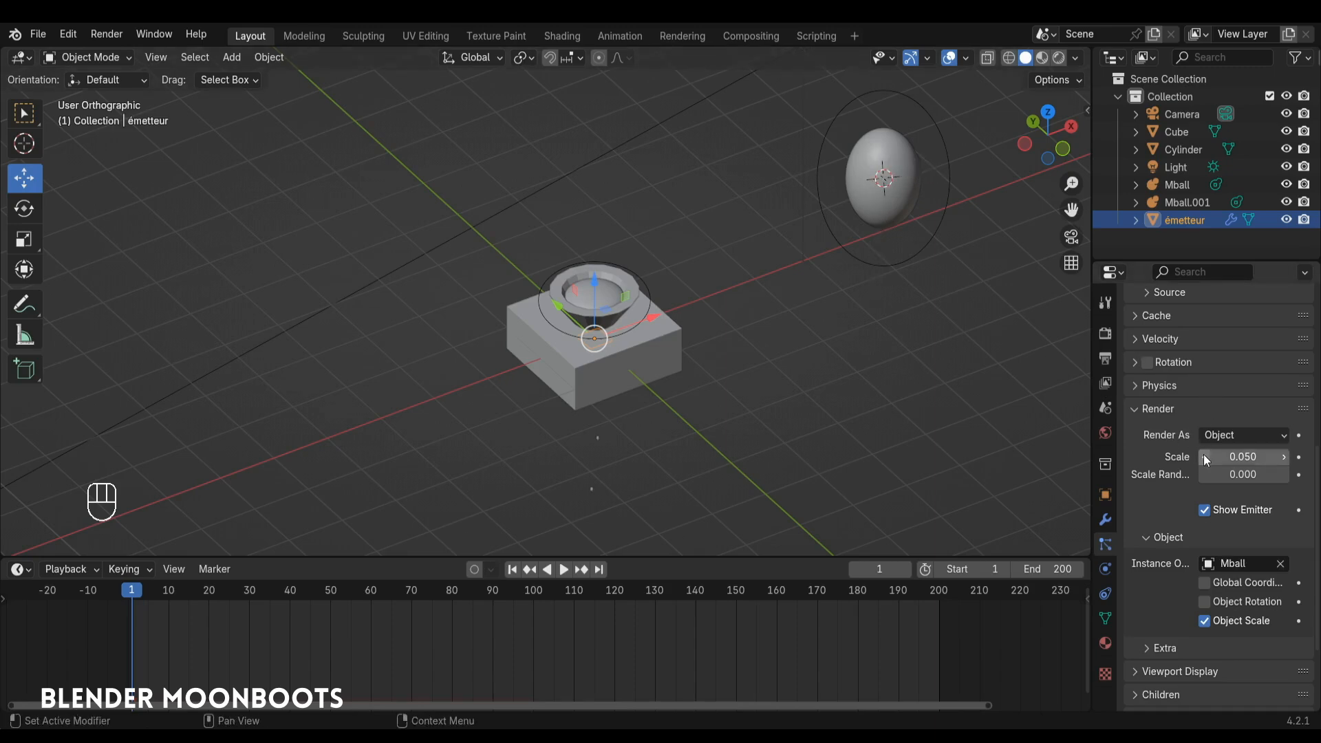
pyautogui.moveTo(1232, 458); pyautogui.dragTo(1287, 448)
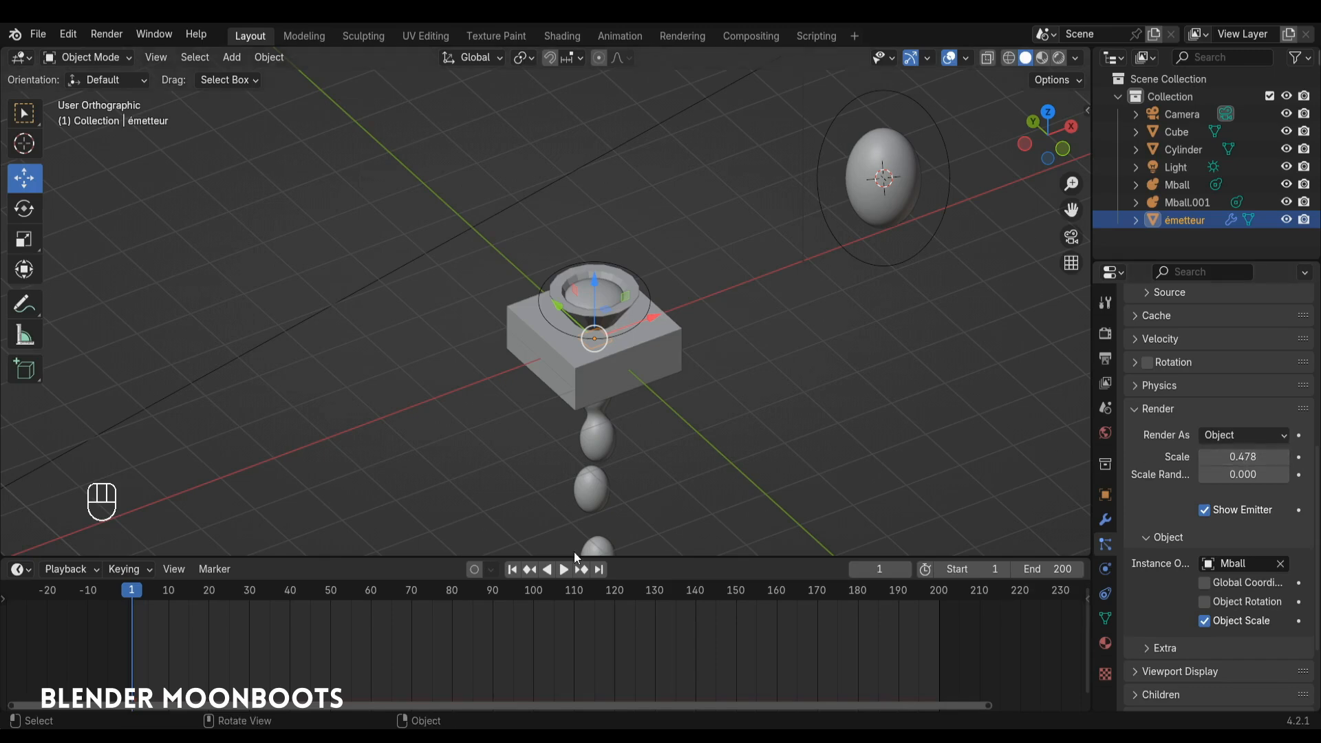
# Play the animation and examine the metaball particles below the box from several angles
pyautogui.press('space')
pyautogui.keyDown('alt'); pyautogui.moveTo(490, 514); pyautogui.dragTo(552, 470, button='middle'); pyautogui.keyUp('alt')
pyautogui.press('space')
pyautogui.keyDown('alt'); pyautogui.moveTo(630, 369); pyautogui.dragTo(583, 382); pyautogui.keyUp('alt')
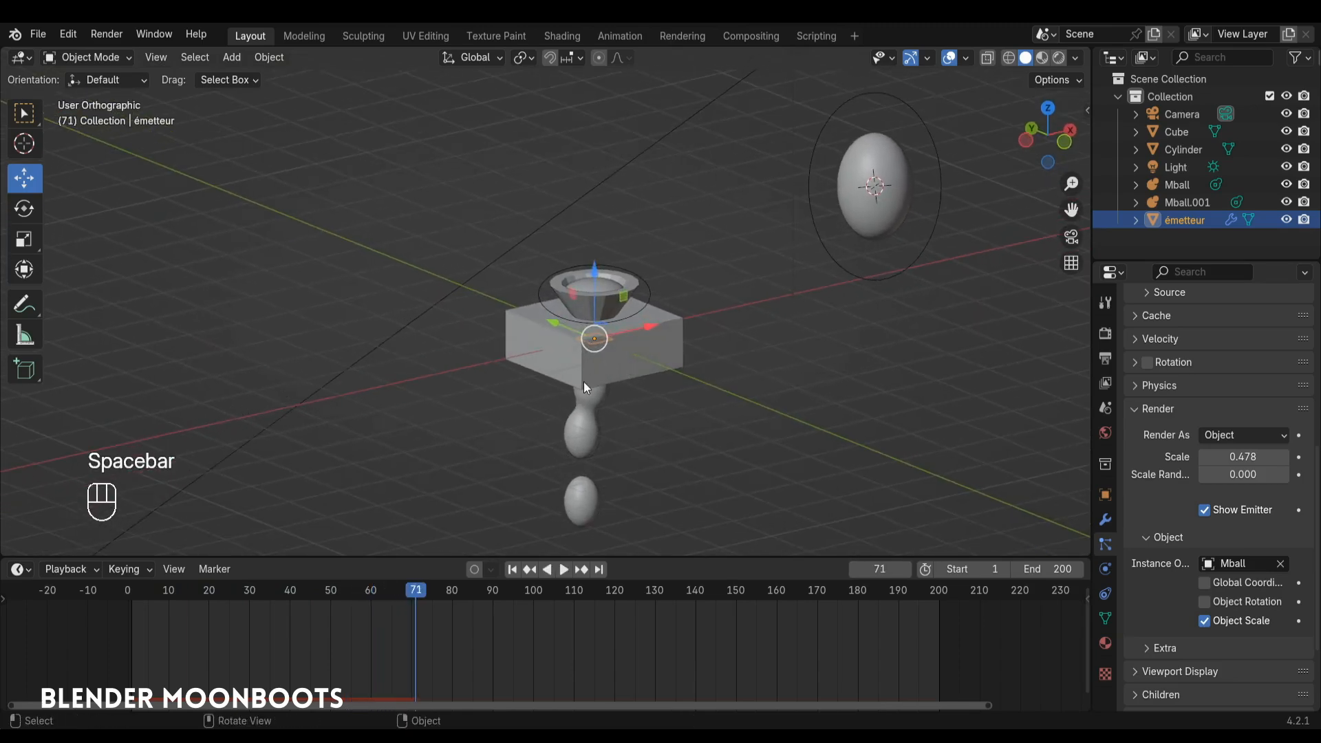
pyautogui.keyDown('alt'); pyautogui.moveTo(663, 410); pyautogui.dragTo(680, 429); pyautogui.keyUp('alt')
pyautogui.moveTo(681, 435)
pyautogui.keyDown('ctrl'); pyautogui.keyDown('alt'); pyautogui.mouseDown()
pyautogui.moveTo(686, 452)
pyautogui.moveTo(677, 441)
pyautogui.mouseUp(); pyautogui.keyUp('alt'); pyautogui.keyUp('ctrl')
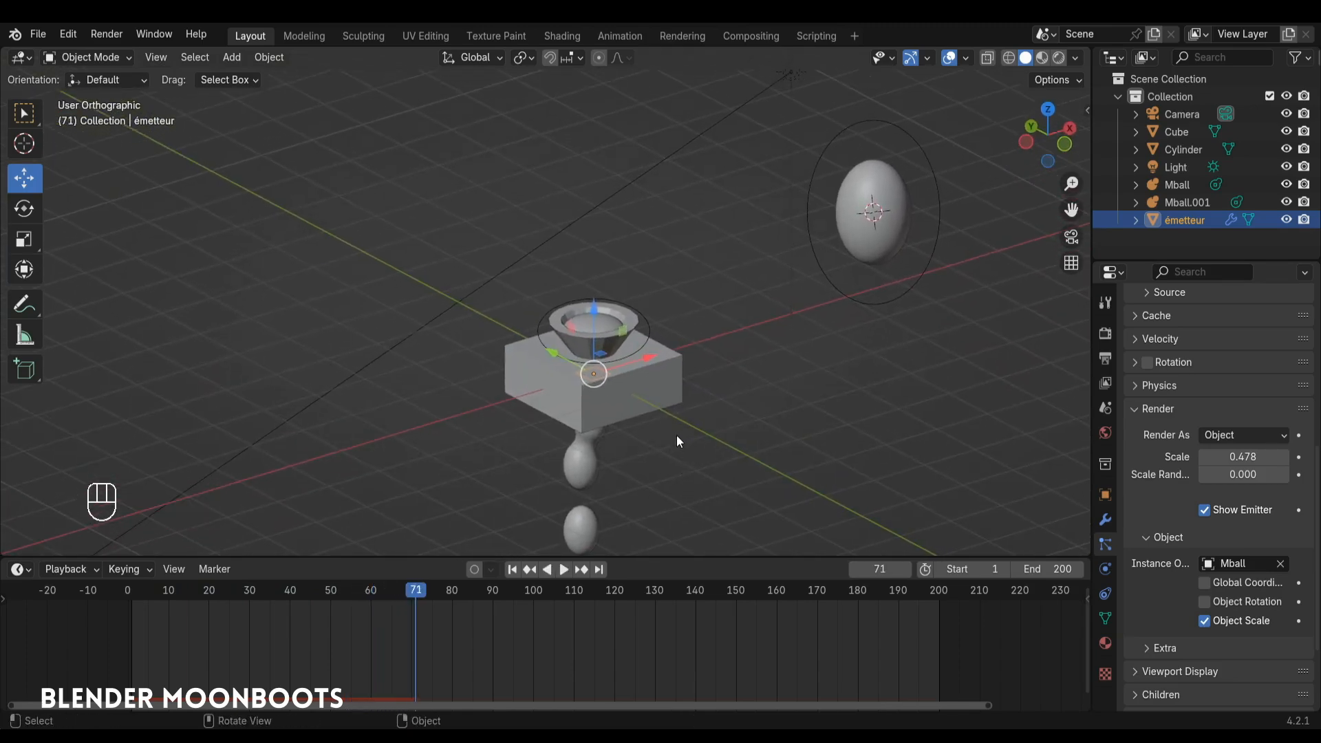
# Turn off the scene's gravity and return the animation to the first frame
pyautogui.click(1105, 407)
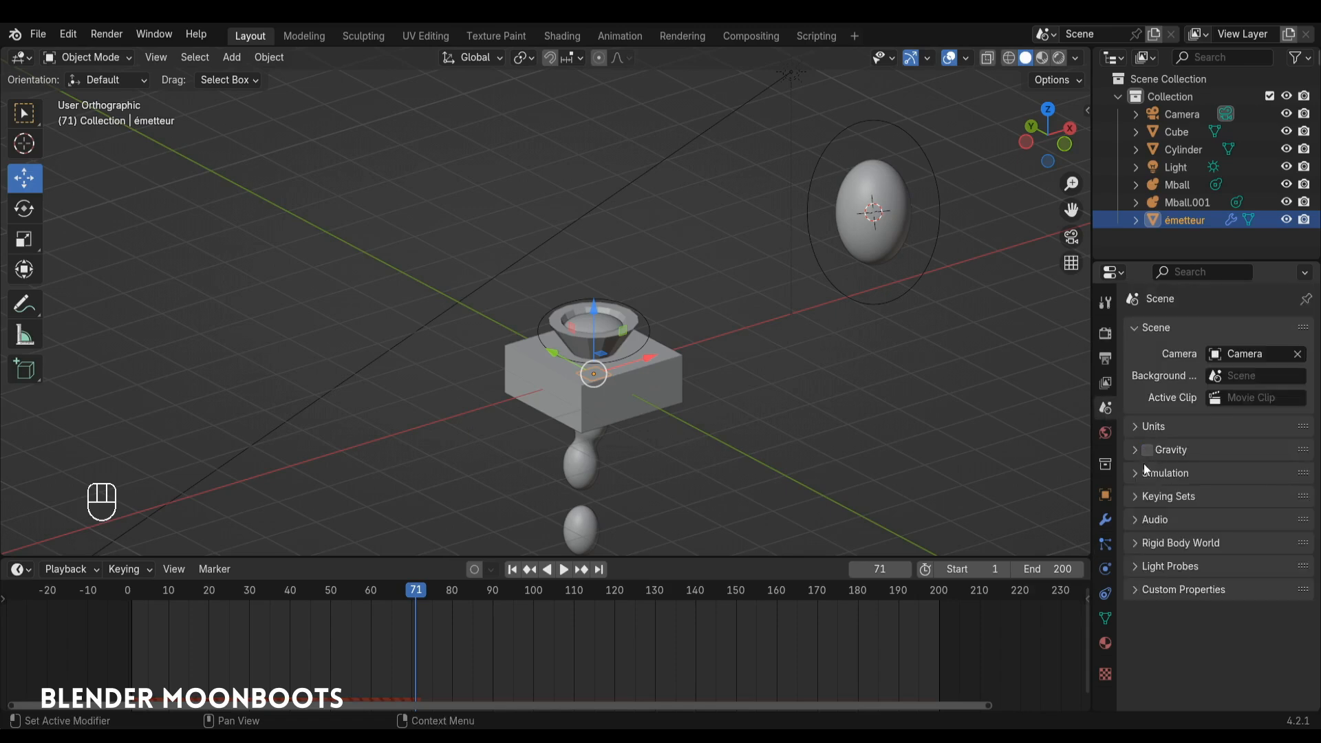
pyautogui.click(1107, 546)
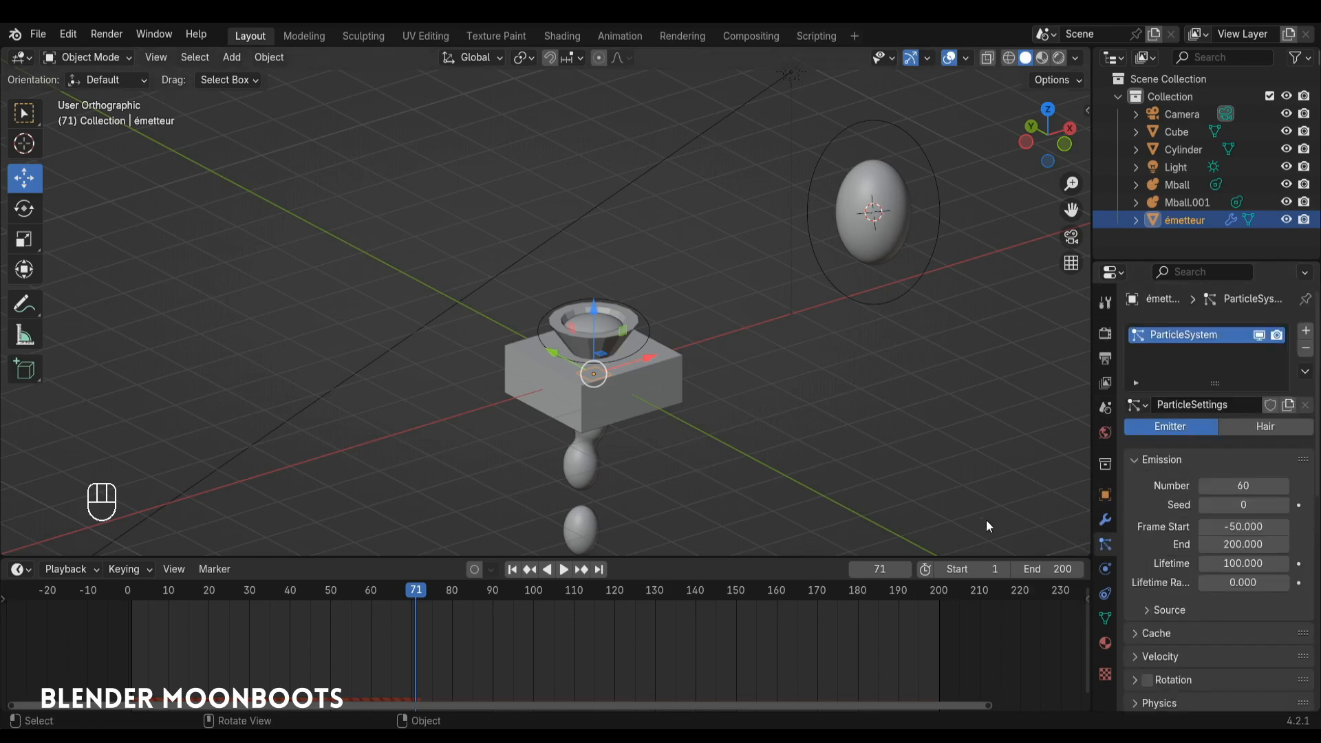
pyautogui.hotkey('shift', 'Left')
# Play the animation without gravity, examine the metaball flow above the bowl, and review the émetteur's particle settings
pyautogui.press('space')
pyautogui.moveTo(671, 399)
pyautogui.keyDown('alt'); pyautogui.mouseDown()
pyautogui.moveTo(683, 444)
pyautogui.moveTo(695, 369)
pyautogui.moveTo(695, 427)
pyautogui.moveTo(685, 398)
pyautogui.mouseUp(); pyautogui.keyUp('alt')
pyautogui.scroll(2, 684, 440)
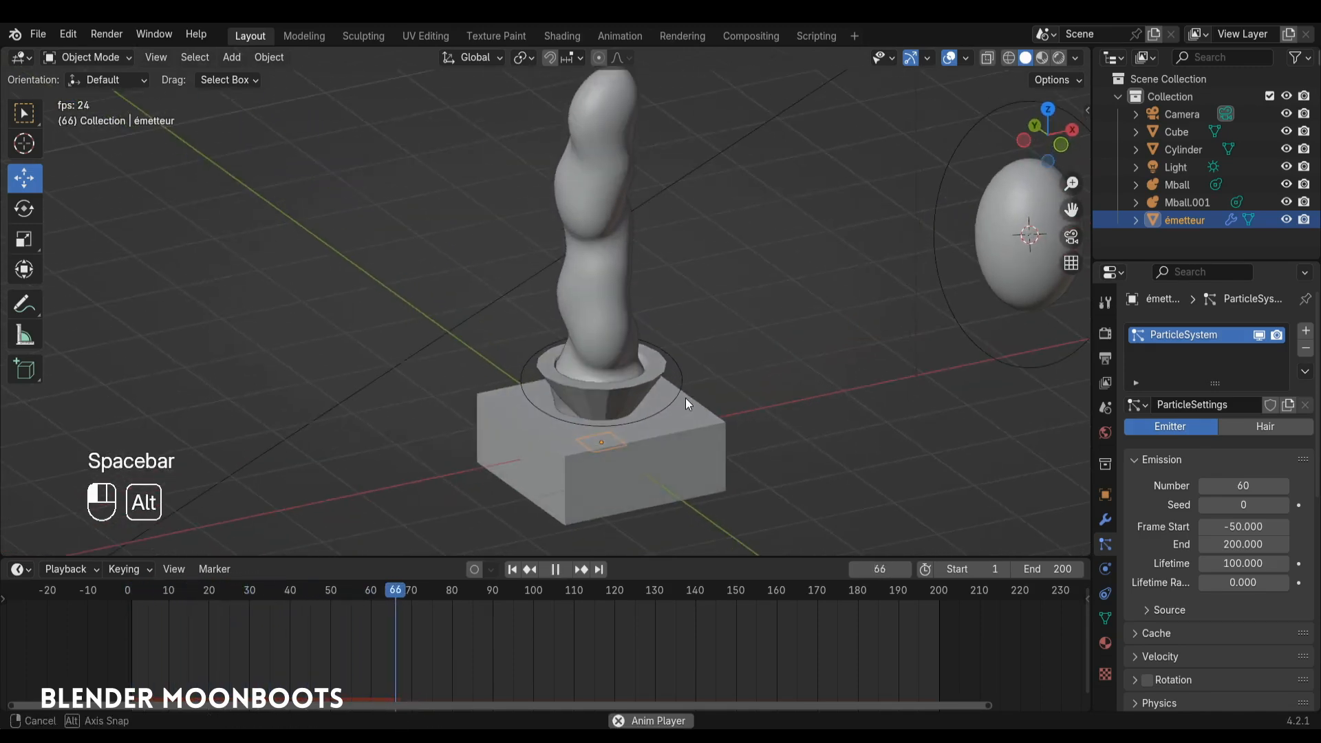
pyautogui.keyDown('alt'); pyautogui.keyDown('shift'); pyautogui.moveTo(700, 348); pyautogui.dragTo(705, 398); pyautogui.keyUp('shift'); pyautogui.keyUp('alt')
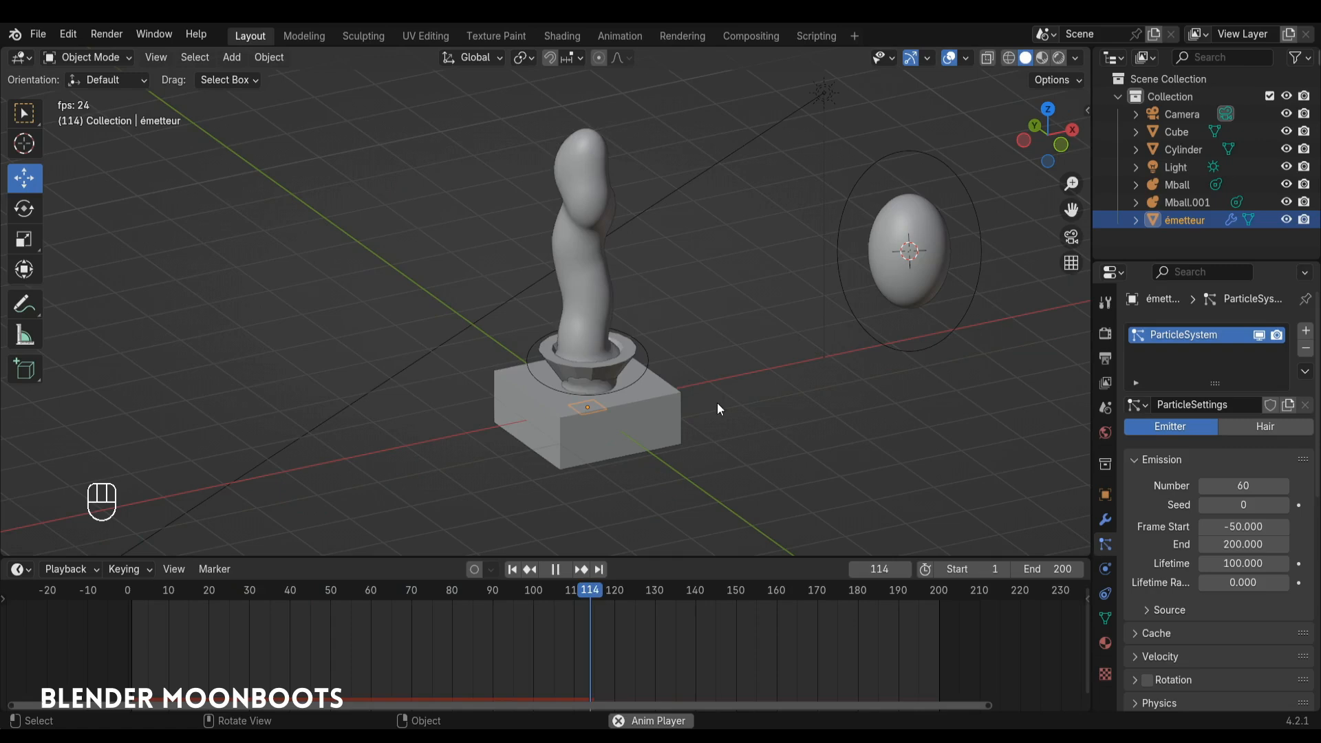
pyautogui.press('space')
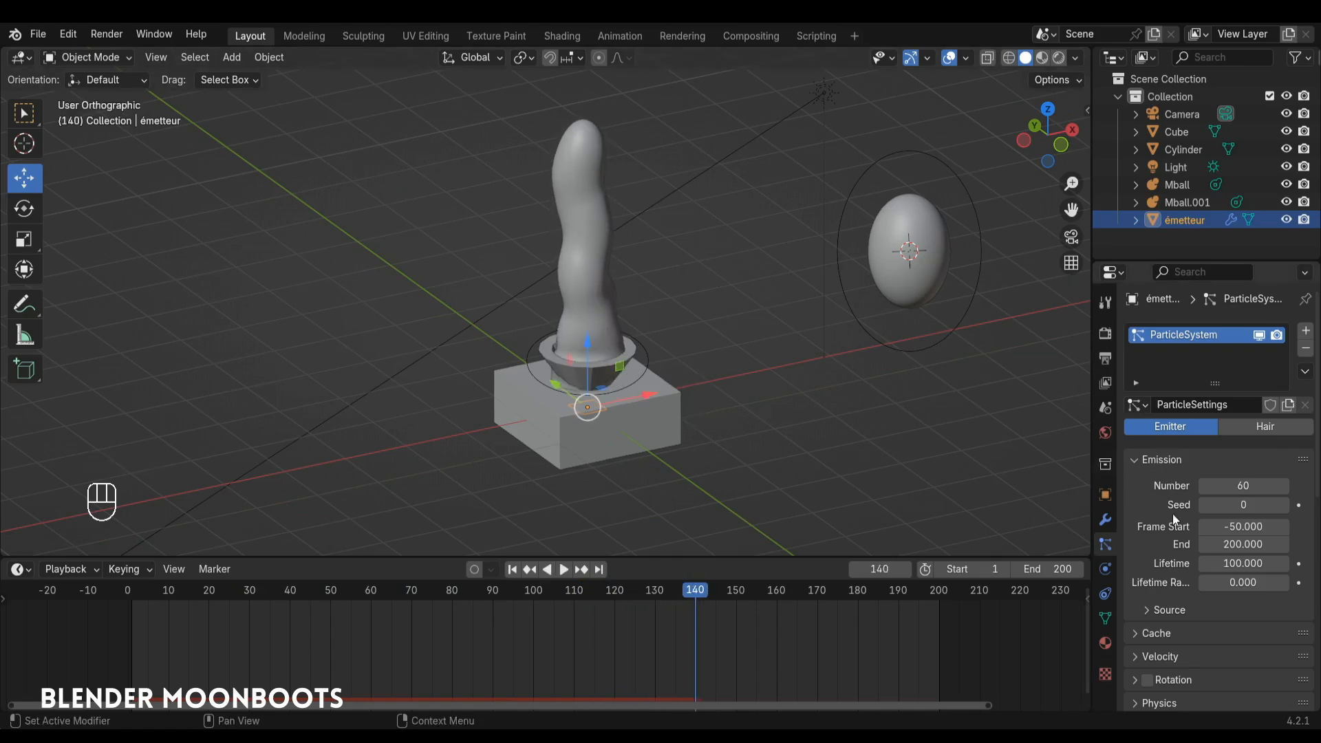
pyautogui.scroll(-5, 1171, 520)
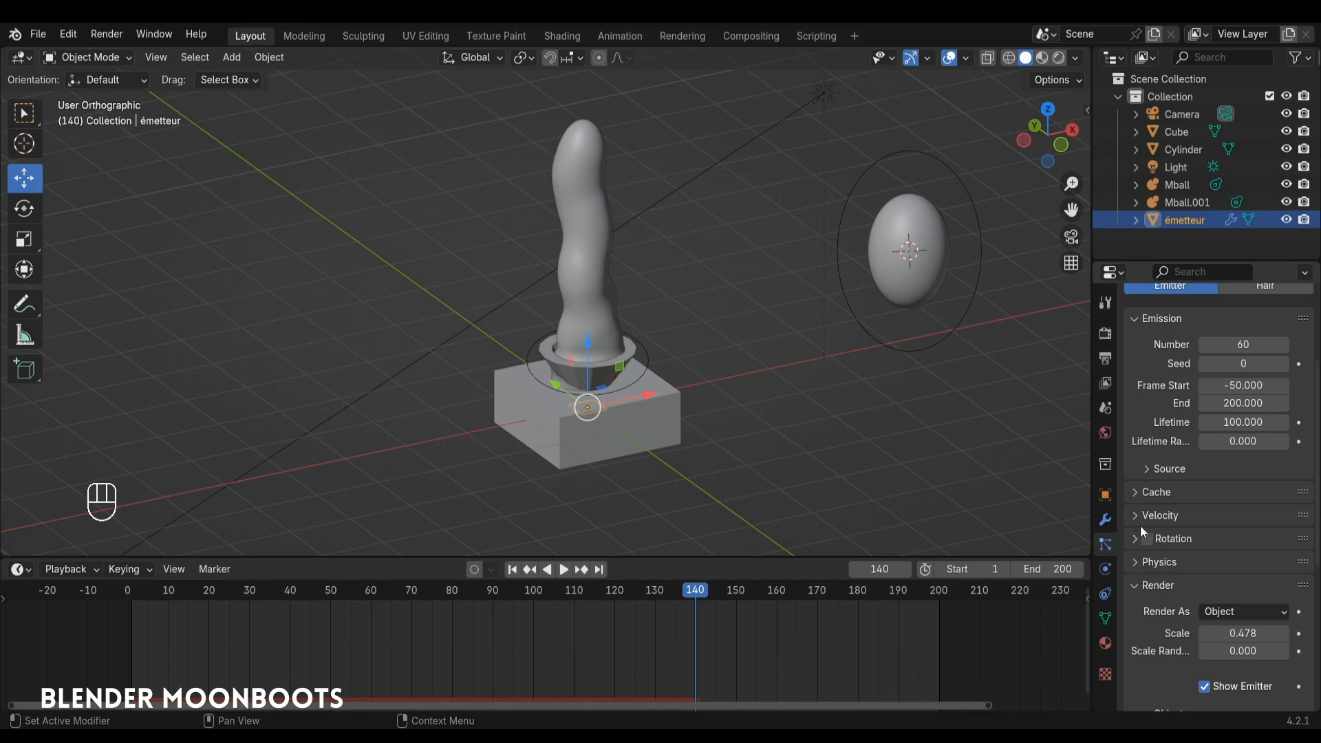
# Set the émetteur particles' normal velocity to 3 m/s and play the animation from the first frame
pyautogui.click(1134, 518)
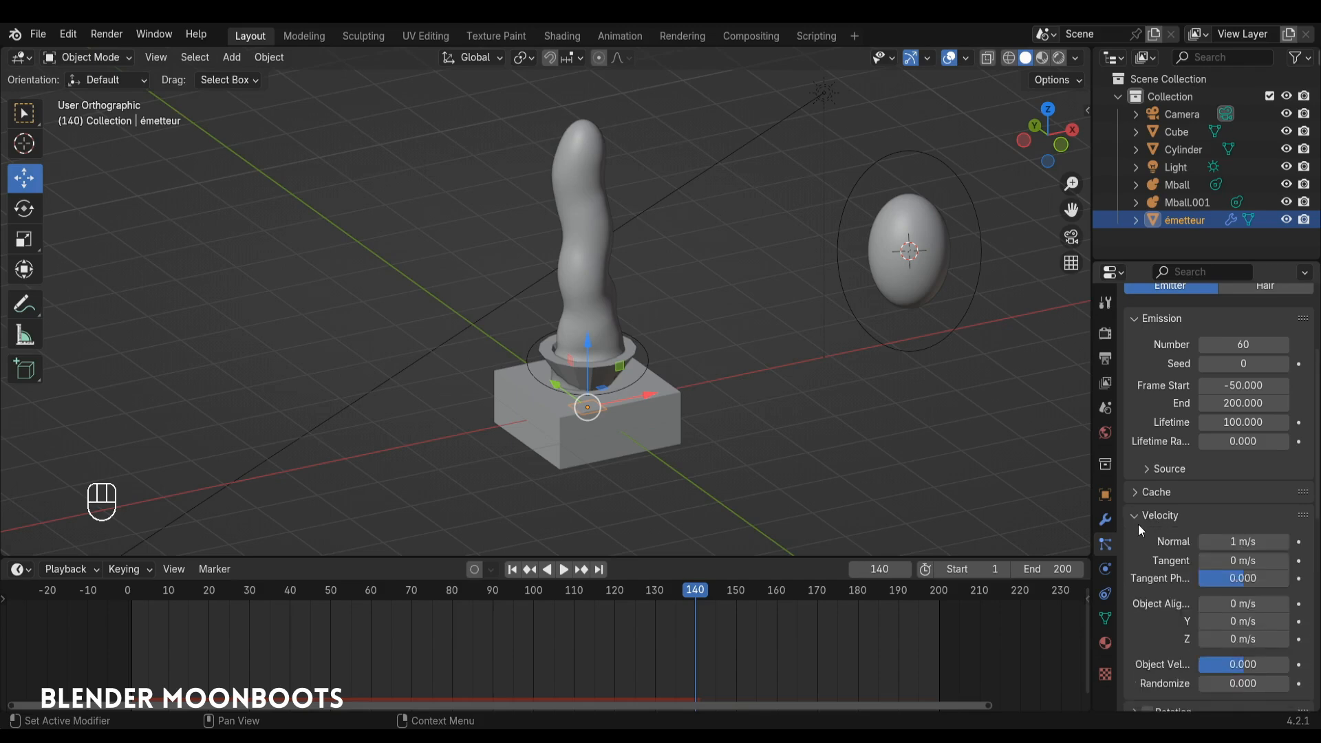
pyautogui.scroll(-1, 1153, 567)
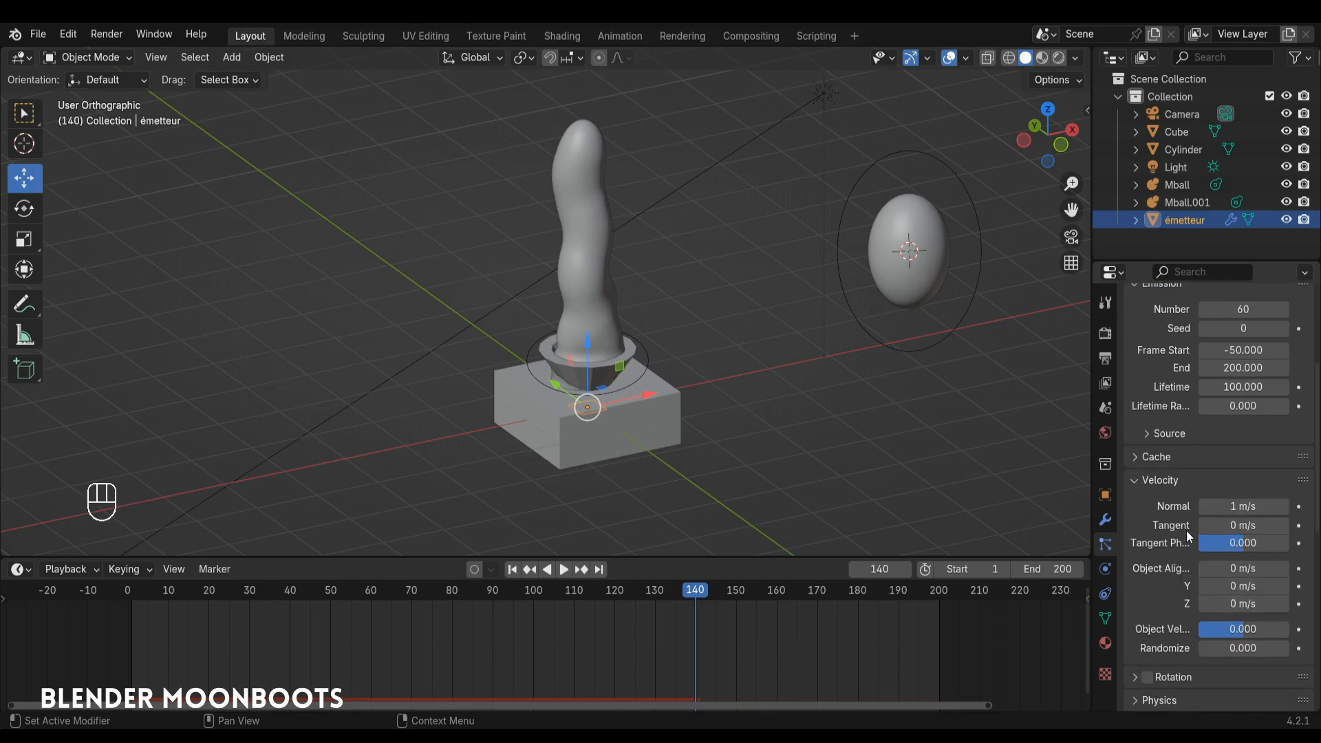
pyautogui.click(1244, 504)
pyautogui.write('3')
pyautogui.press('Return')
pyautogui.hotkey('shift', 'Left')
pyautogui.press('space')
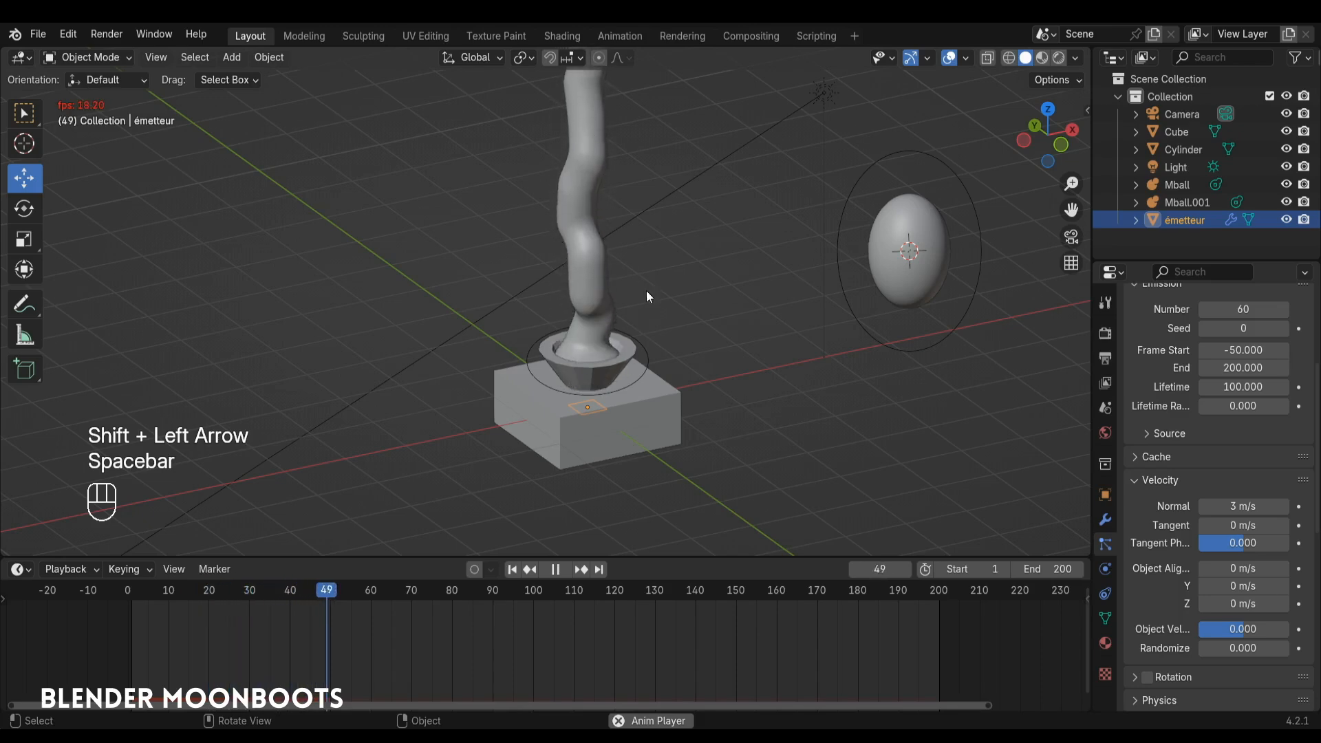
pyautogui.press('space')
# Set the normal velocity to 2 m/s and briefly play the animation from the first frame
pyautogui.click(1243, 506)
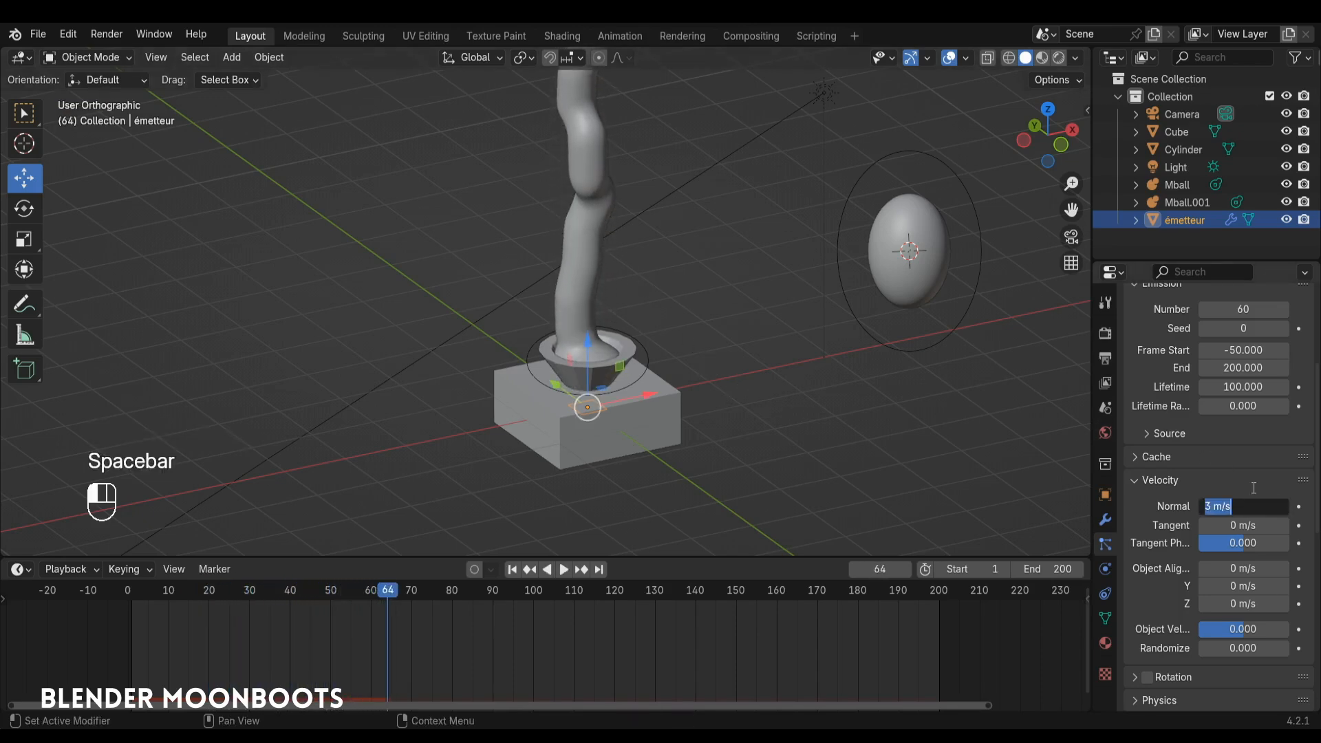
pyautogui.press('Return')
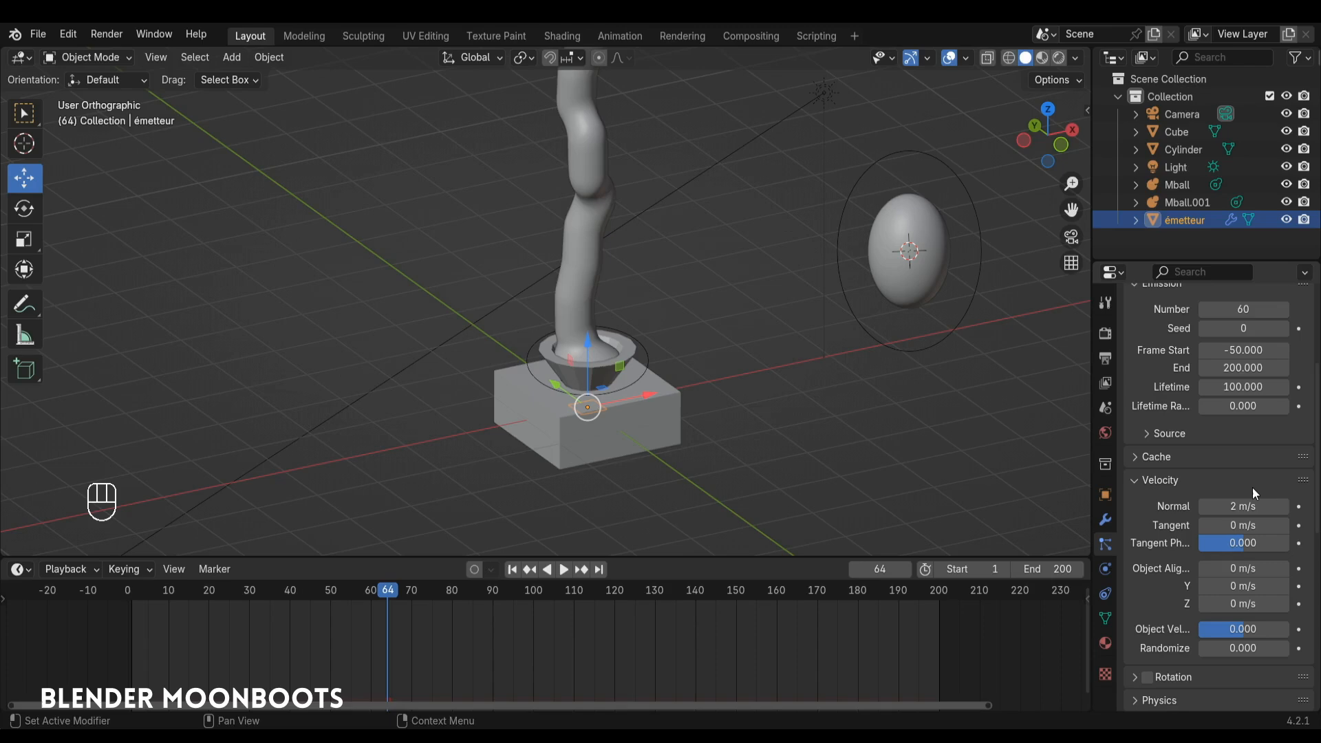
pyautogui.hotkey('shift', 'Left')
pyautogui.press('space')
pyautogui.press('space')
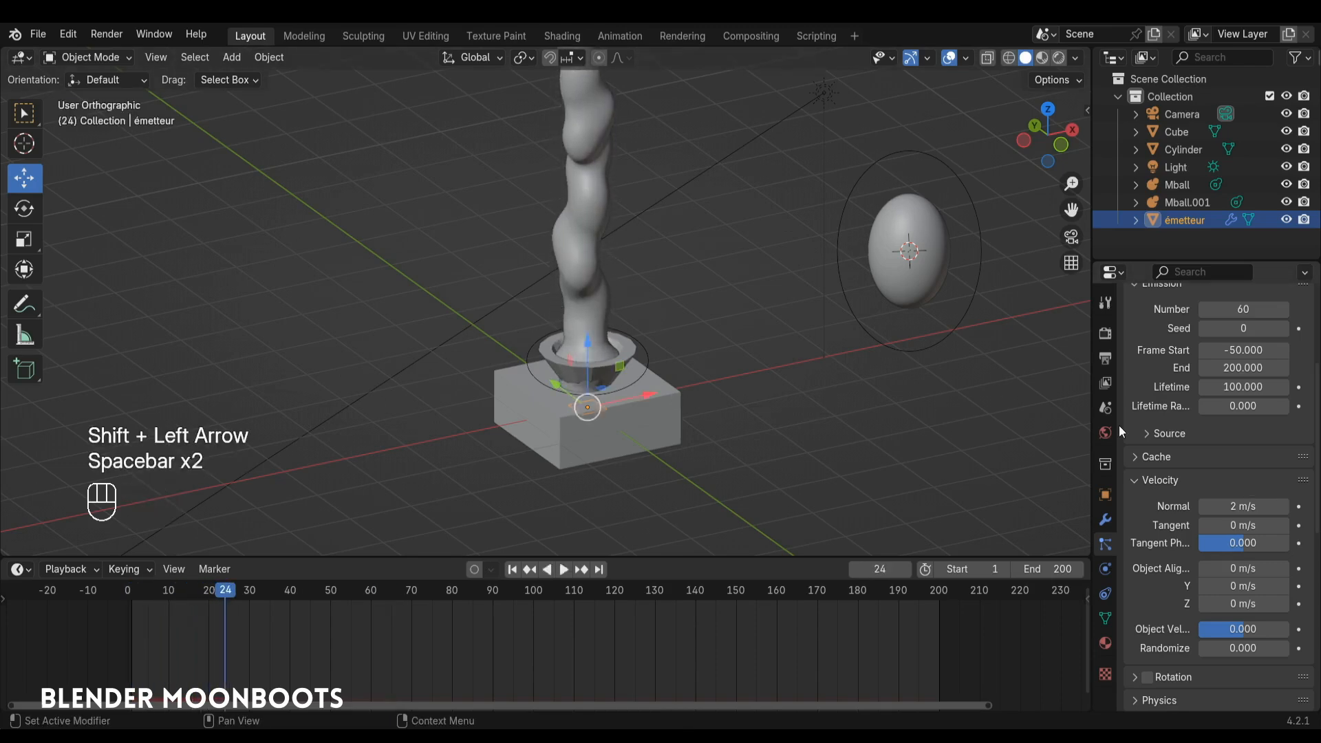
# Set the normal velocity to 1 m/s and play the animation from the start to check the flow
pyautogui.click(1228, 506)
pyautogui.hotkey('shift', 'Left')
pyautogui.press('space')
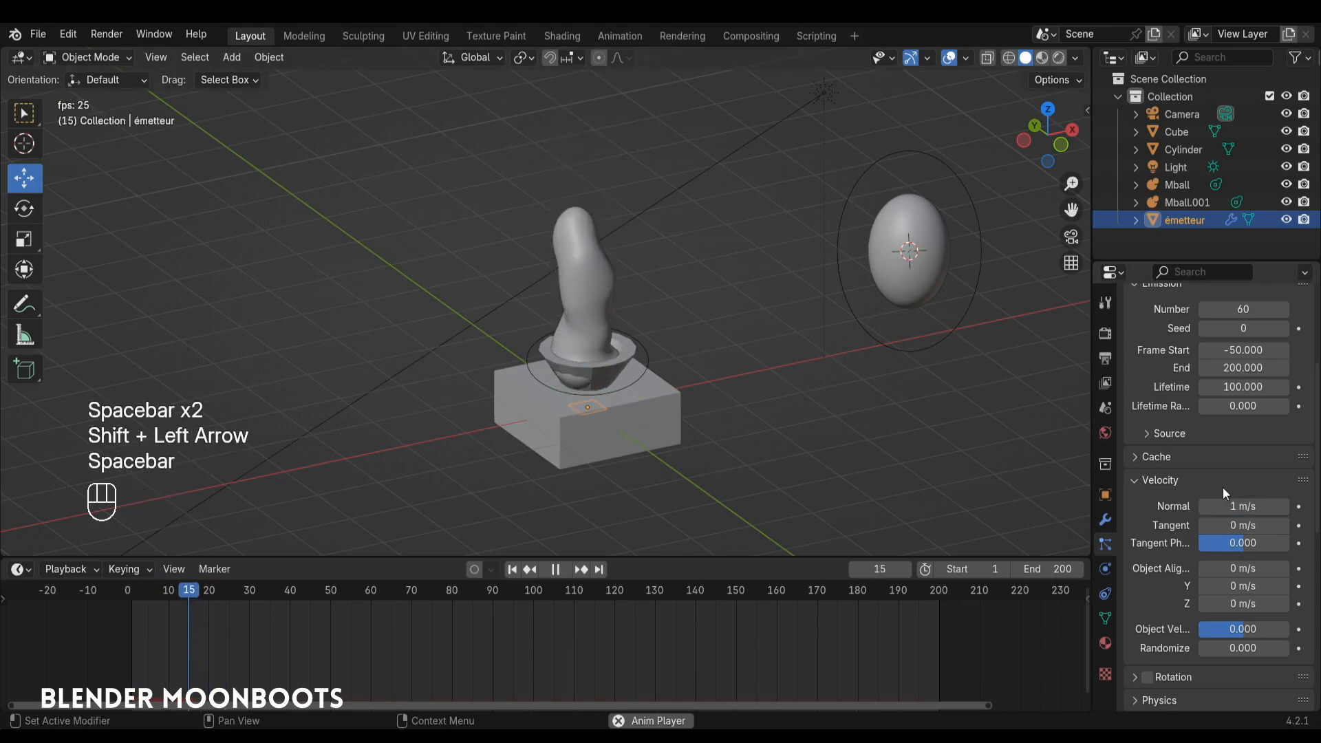
pyautogui.moveTo(722, 370)
pyautogui.keyDown('alt'); pyautogui.mouseDown()
pyautogui.moveTo(724, 407)
pyautogui.moveTo(740, 318)
pyautogui.moveTo(742, 392)
pyautogui.moveTo(699, 378)
pyautogui.mouseUp(); pyautogui.keyUp('alt')
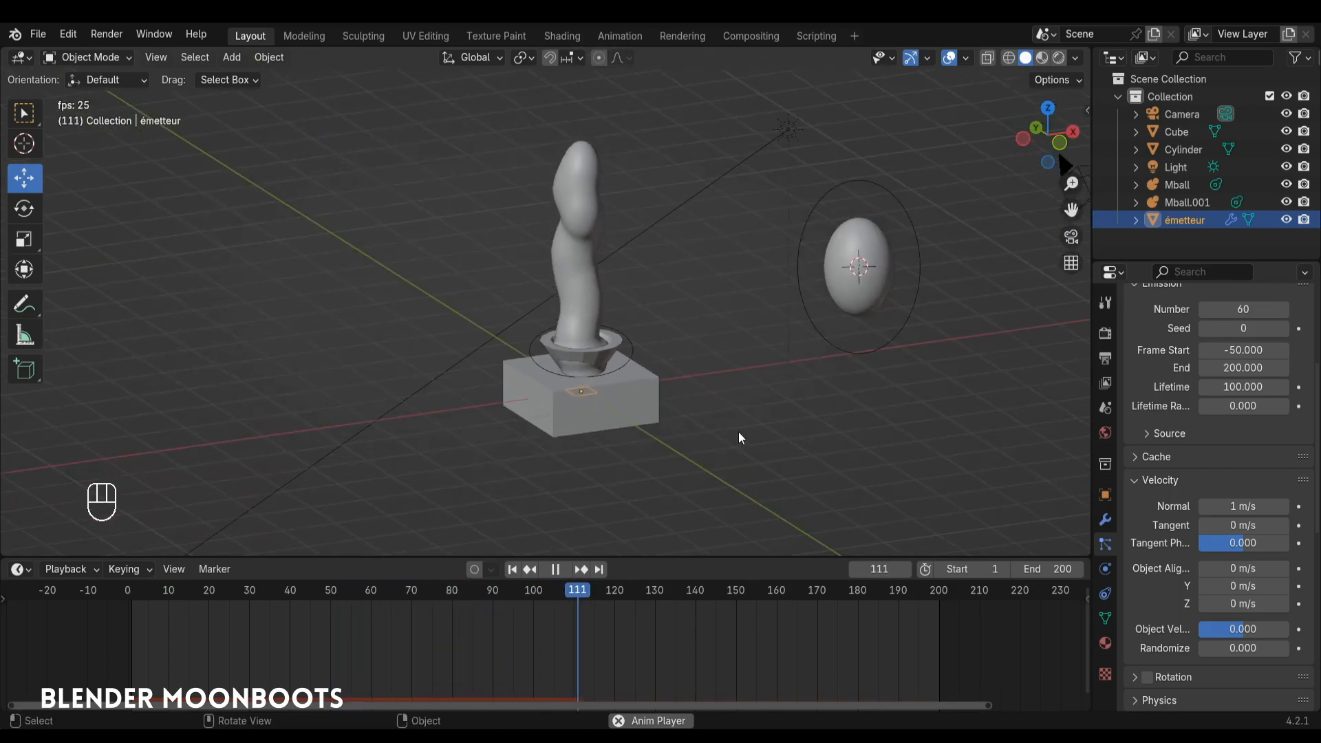
pyautogui.press('space')
# Set the rendered particles' scale randomness to 1.000 and play the animation to check the varied blobs
pyautogui.scroll(-10, 1224, 547)
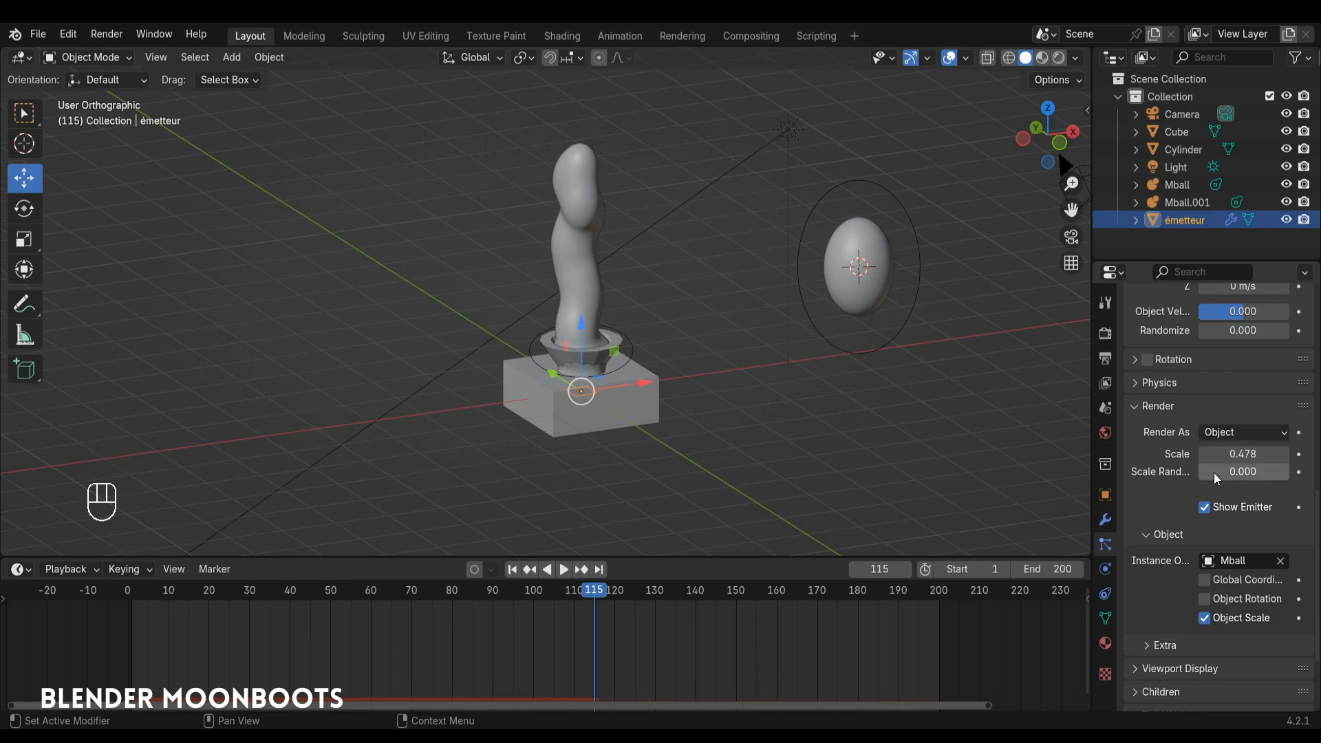
pyautogui.moveTo(1205, 468); pyautogui.dragTo(1290, 468)
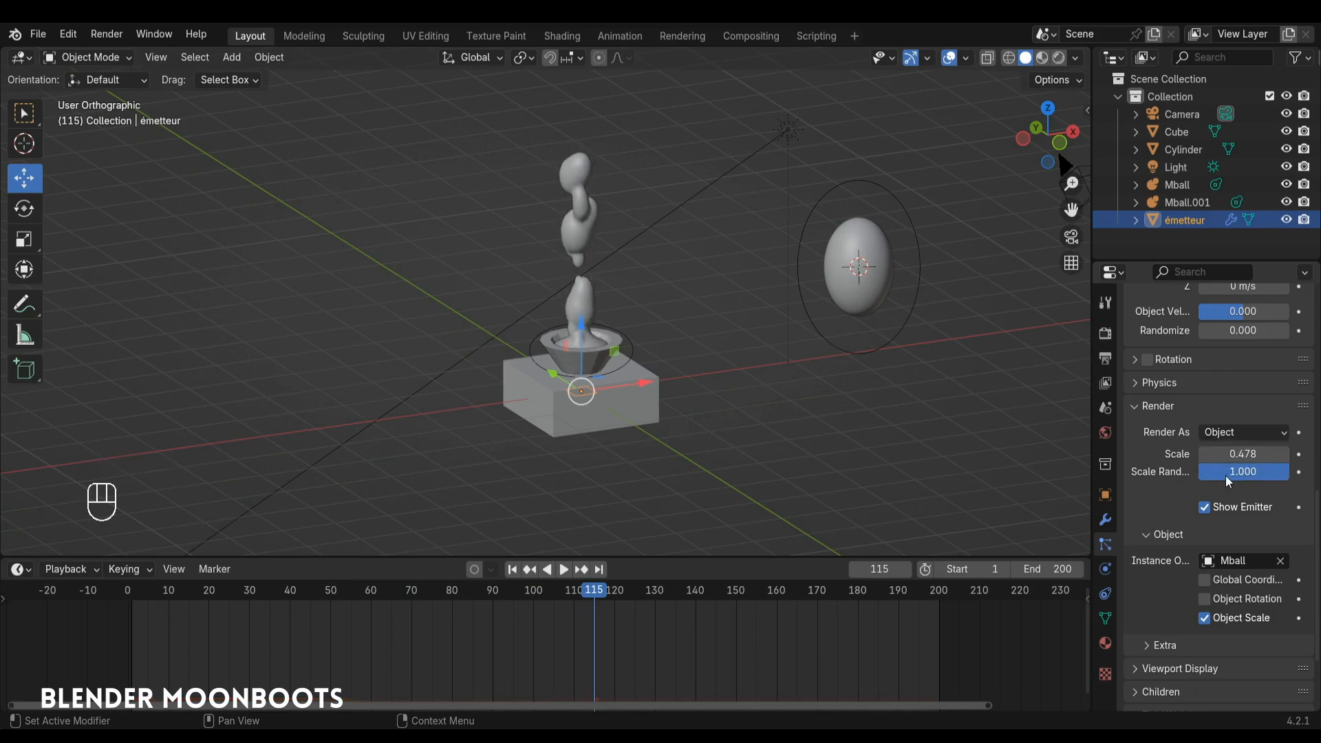
pyautogui.keyDown('ctrl'); pyautogui.keyDown('alt'); pyautogui.moveTo(721, 375); pyautogui.dragTo(719, 401); pyautogui.keyUp('alt'); pyautogui.keyUp('ctrl')
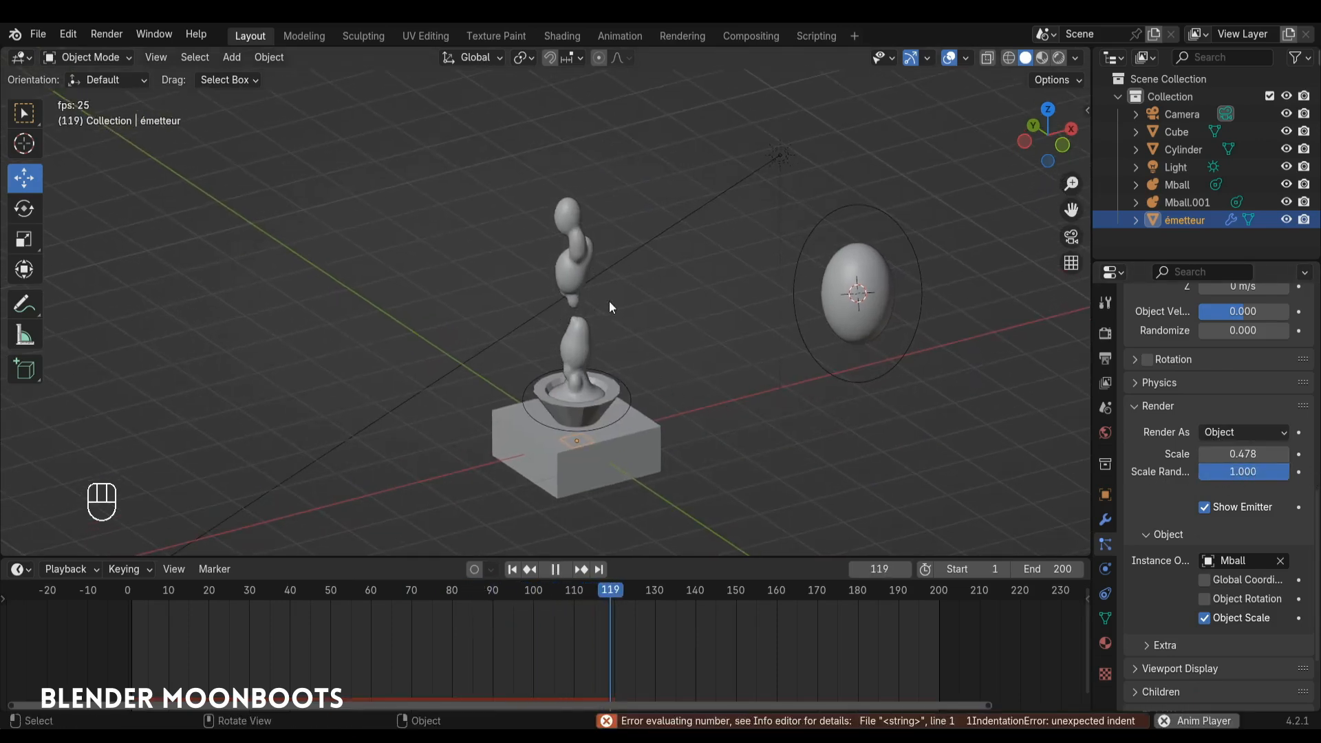
pyautogui.press('space')
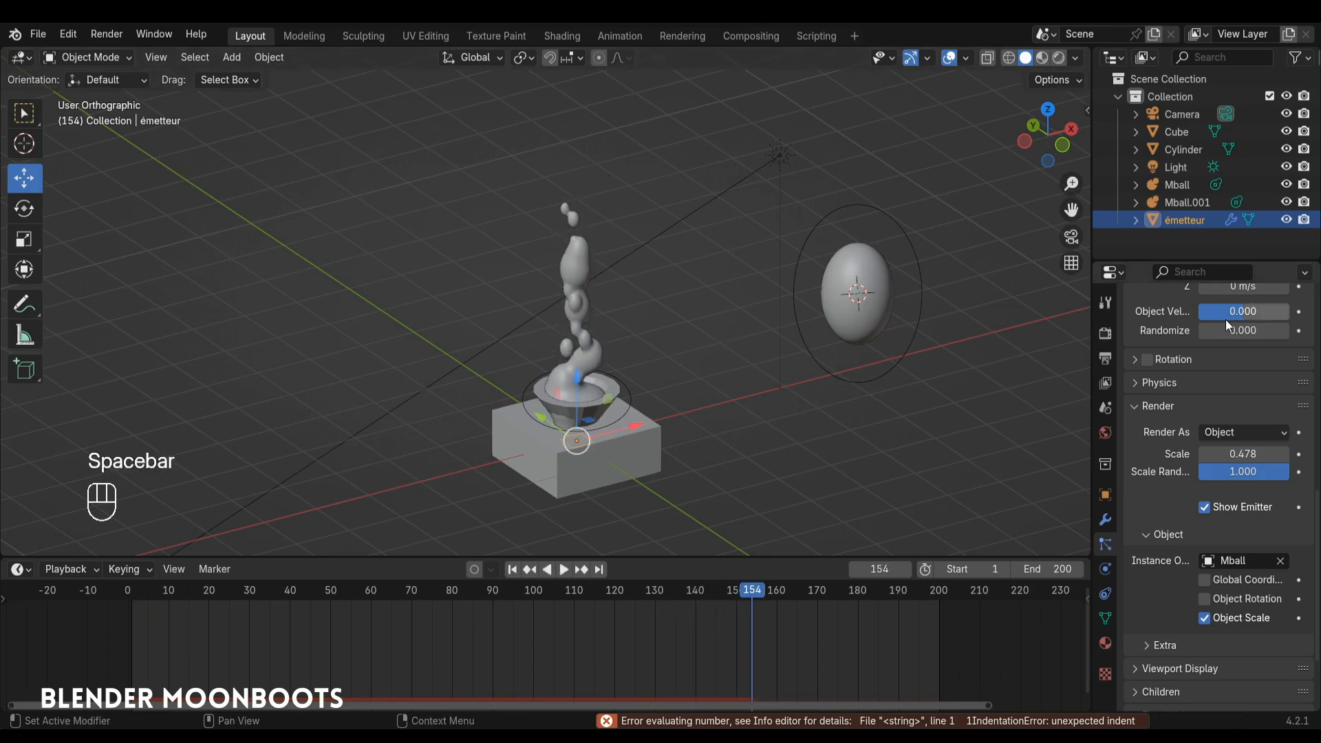
# Set the particles' lifetime to 200 frames in the emission settings
pyautogui.scroll(2, 1225, 349)
pyautogui.scroll(5, 1225, 349)
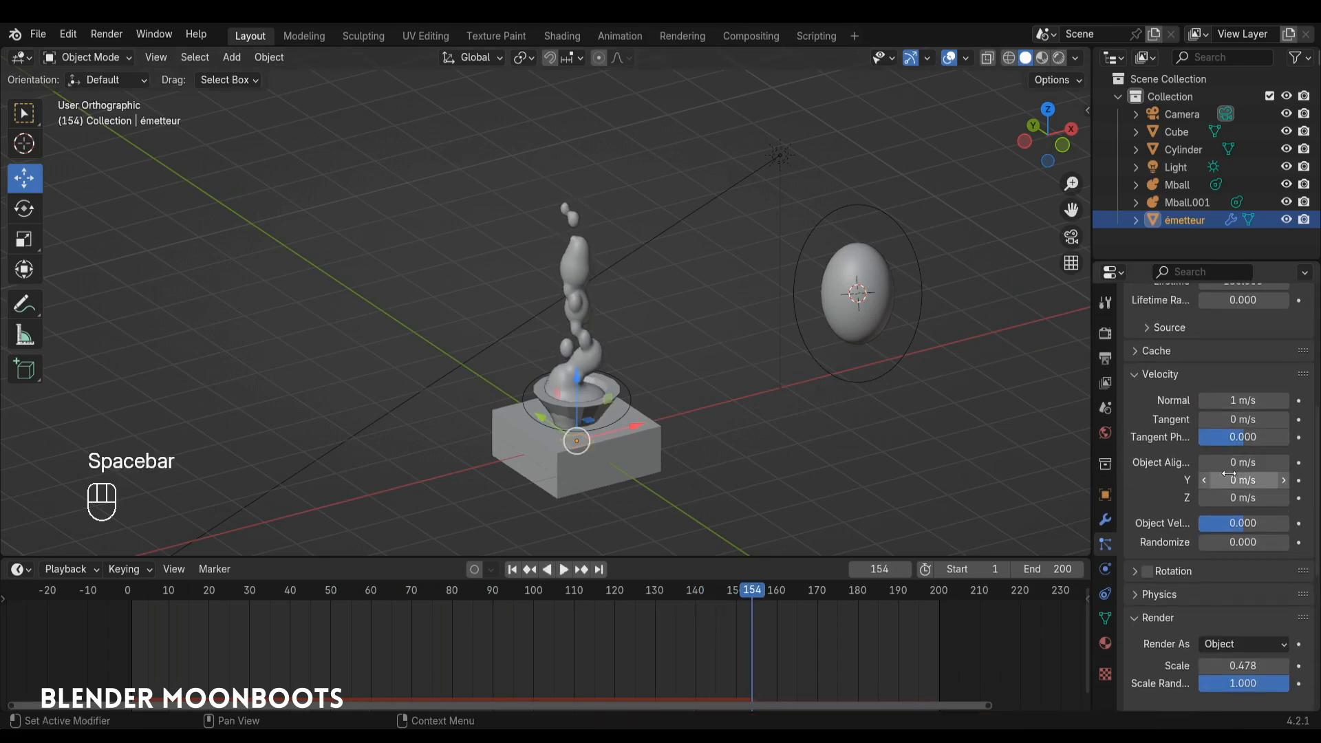
pyautogui.scroll(10, 1225, 458)
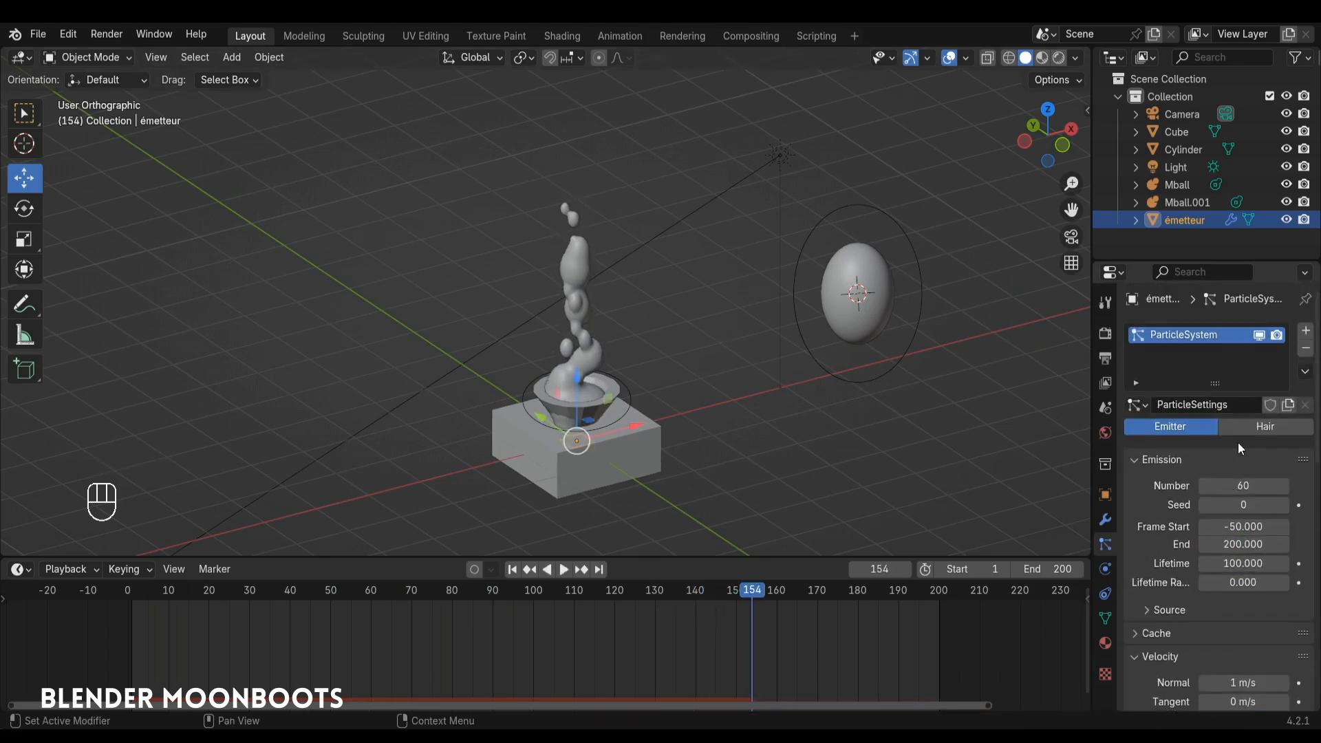
pyautogui.click(1243, 564)
pyautogui.write('200')
pyautogui.press('Return')
# Play the animation from the start, examine the rising metaballs from a wider view, and return to the first frame
pyautogui.hotkey('shift', 'Left')
pyautogui.press('space')
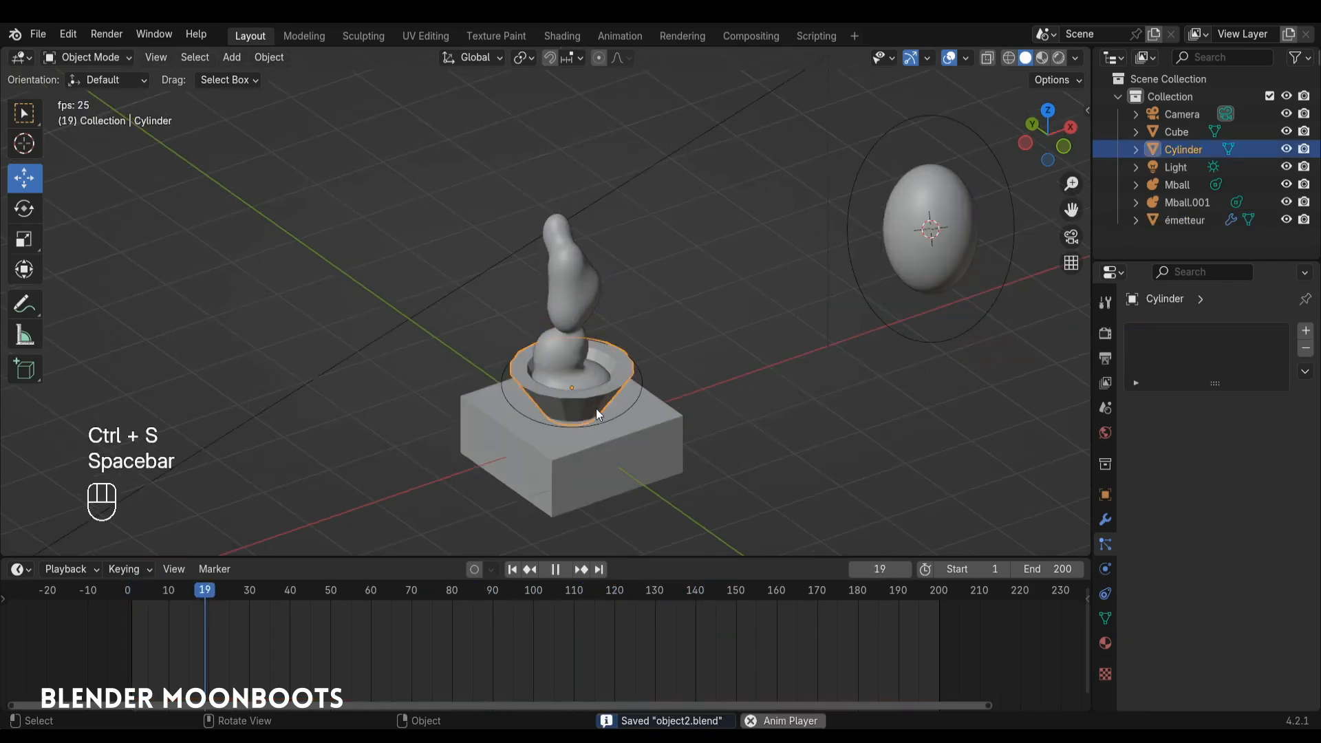
pyautogui.keyDown('ctrl'); pyautogui.keyDown('alt'); pyautogui.moveTo(596, 409); pyautogui.dragTo(617, 455); pyautogui.keyUp('alt'); pyautogui.keyUp('ctrl')
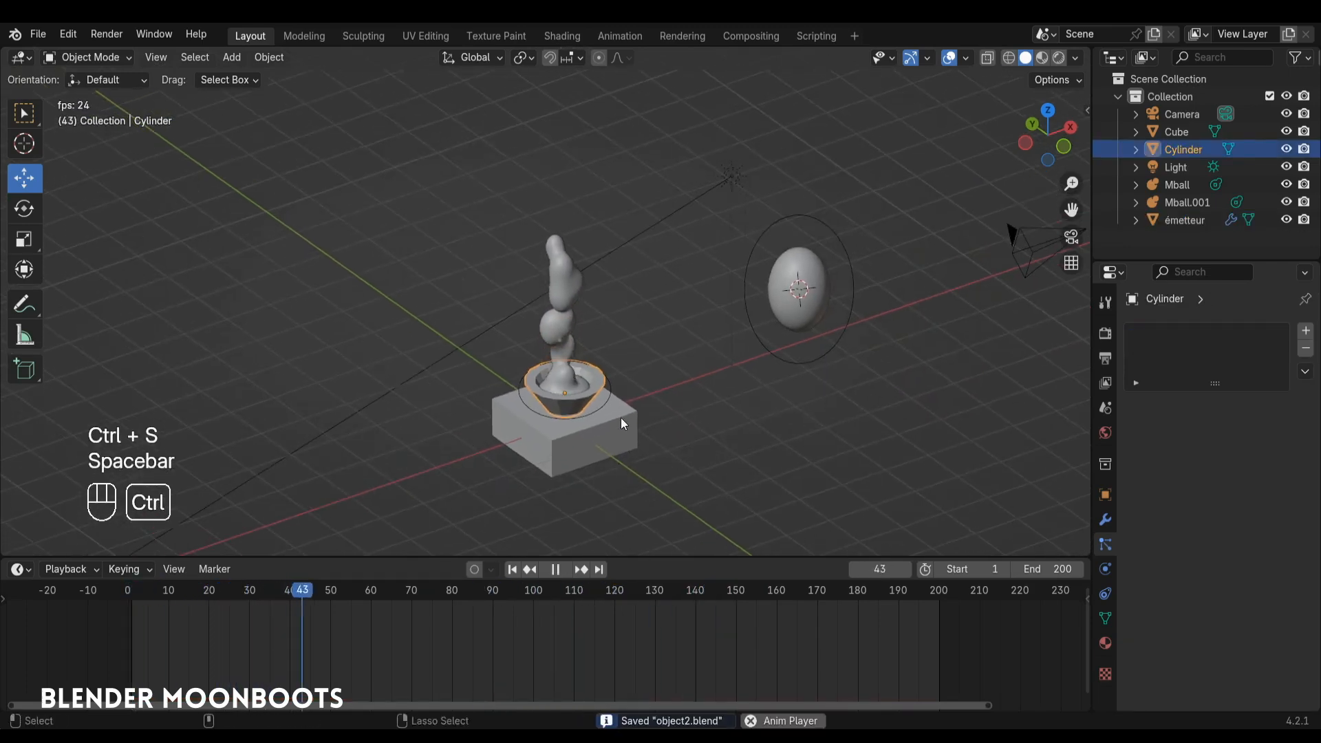
pyautogui.keyDown('alt'); pyautogui.moveTo(604, 342); pyautogui.dragTo(626, 386); pyautogui.keyUp('alt')
pyautogui.press('space')
pyautogui.hotkey('shift', 'Left')
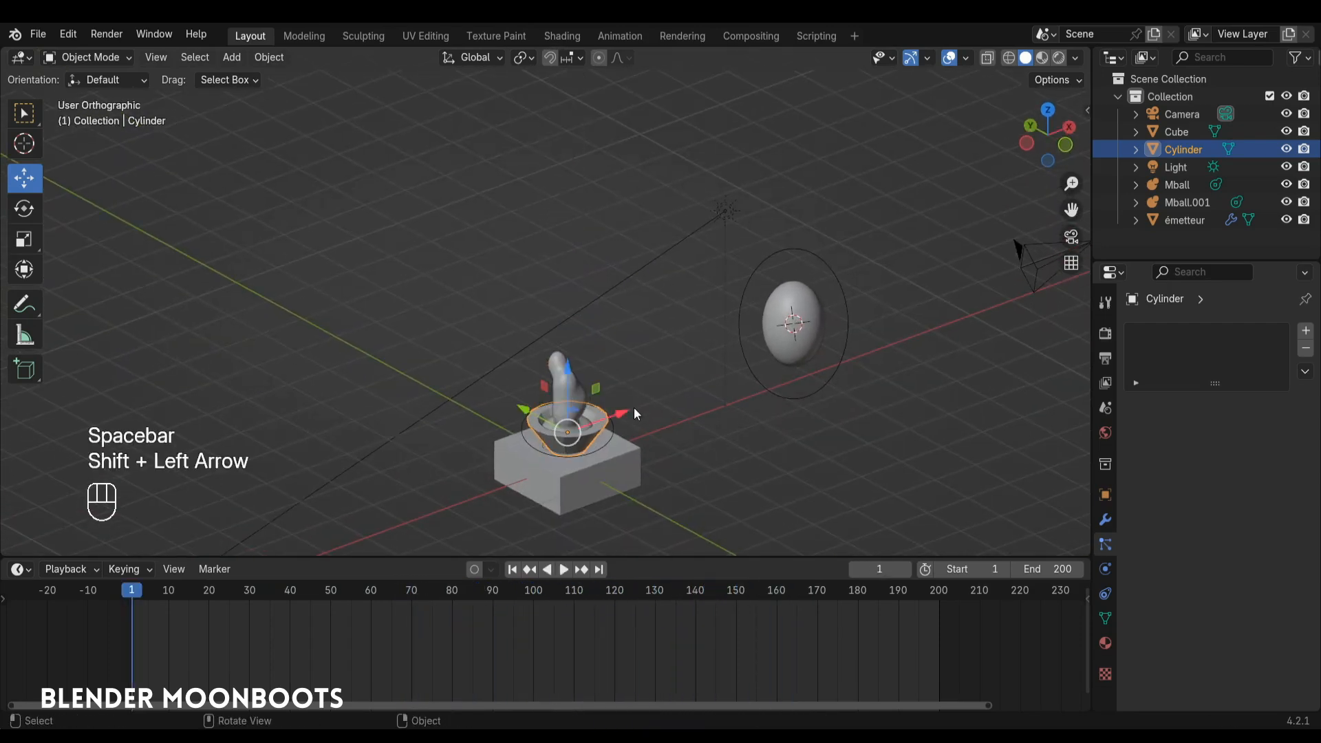
# Select the émetteur, collapse its particle setting sections, and expose the first texture slot of the particle system
pyautogui.doubleClick(1195, 213)
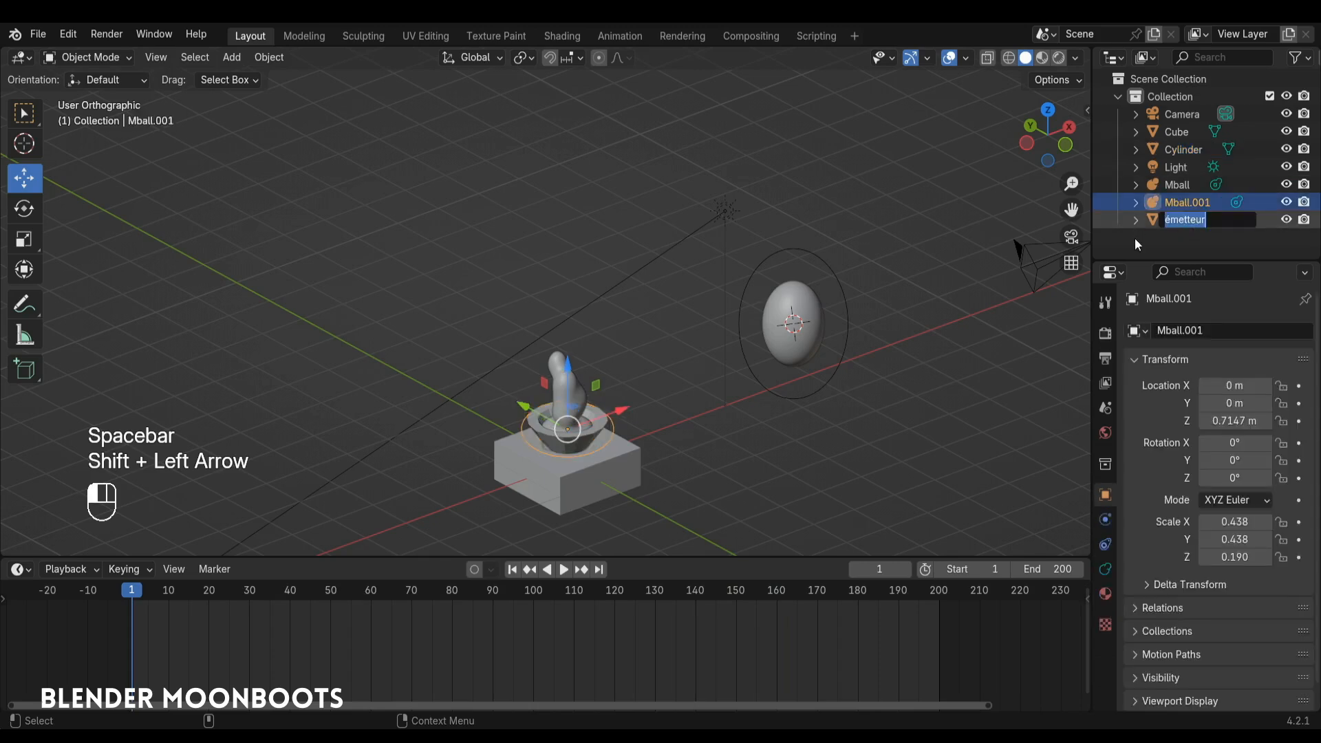
pyautogui.click(1178, 218)
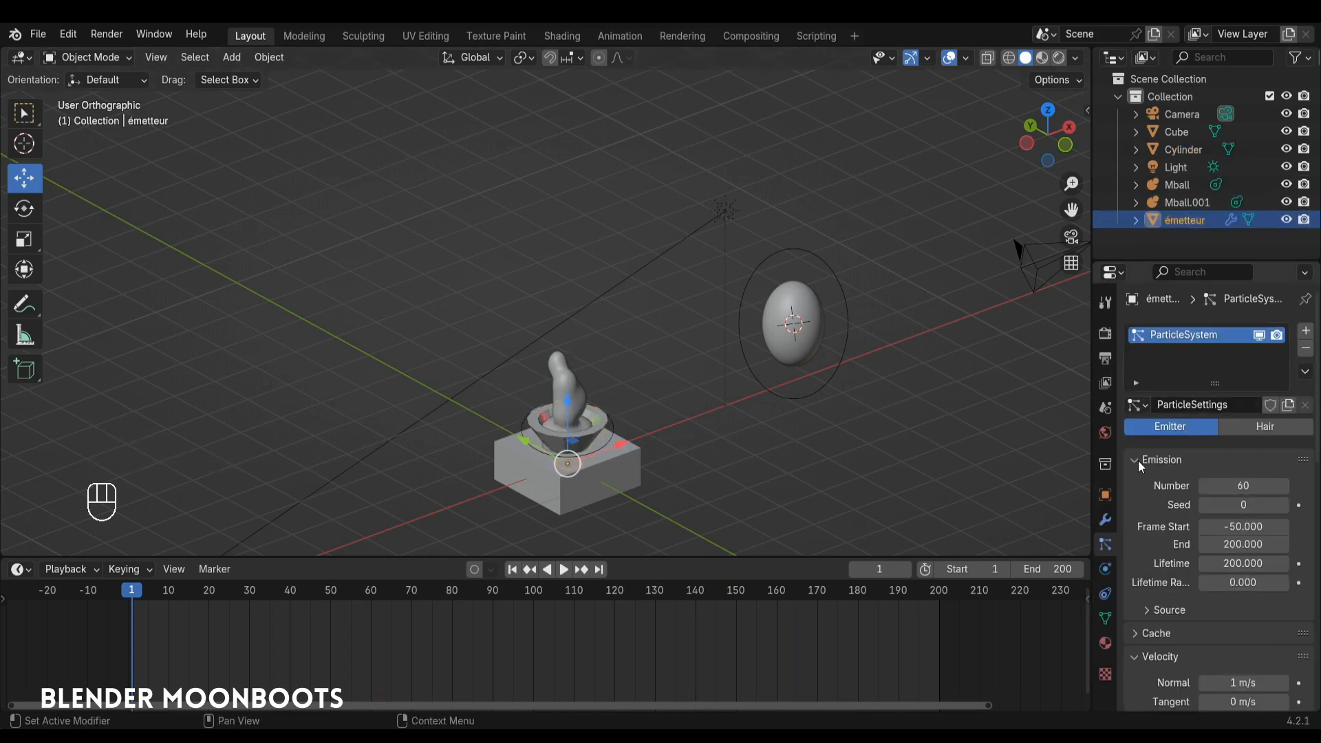
pyautogui.moveTo(1139, 460); pyautogui.dragTo(1136, 615)
pyautogui.scroll(-2, 1188, 625)
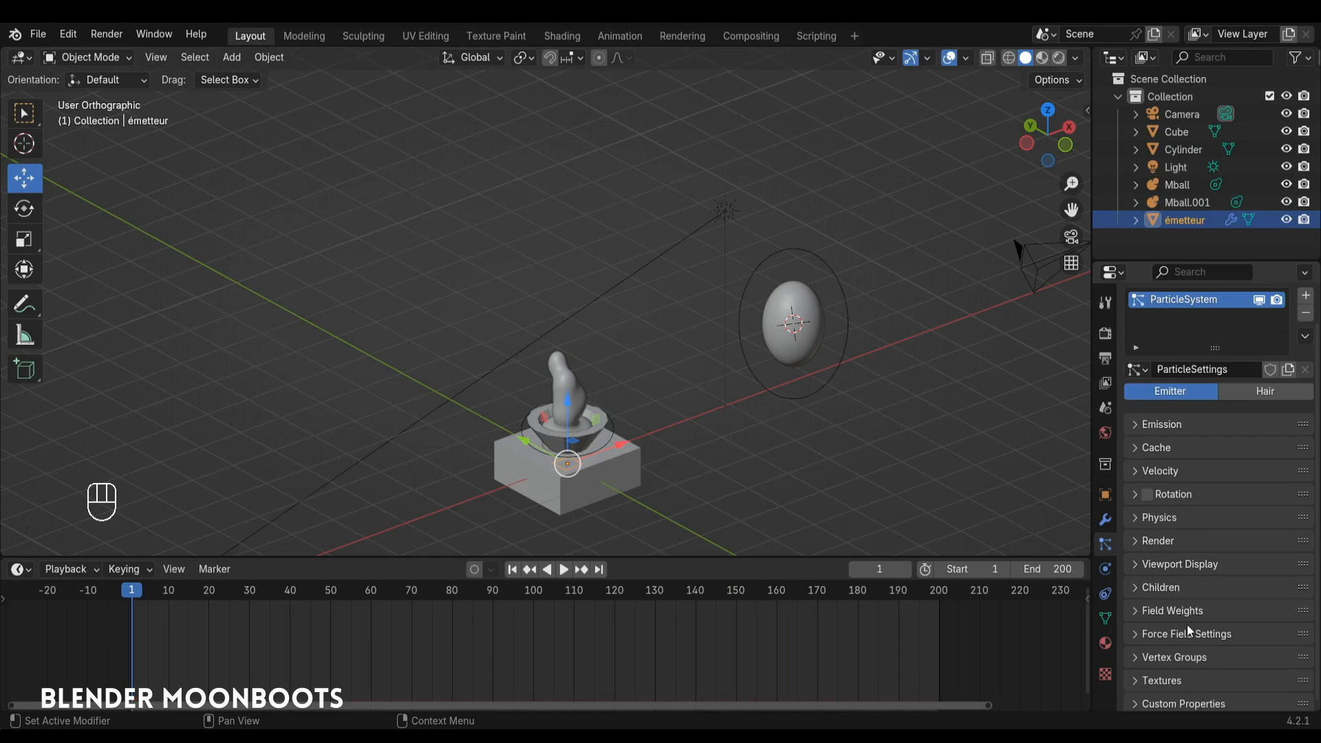
pyautogui.click(1137, 677)
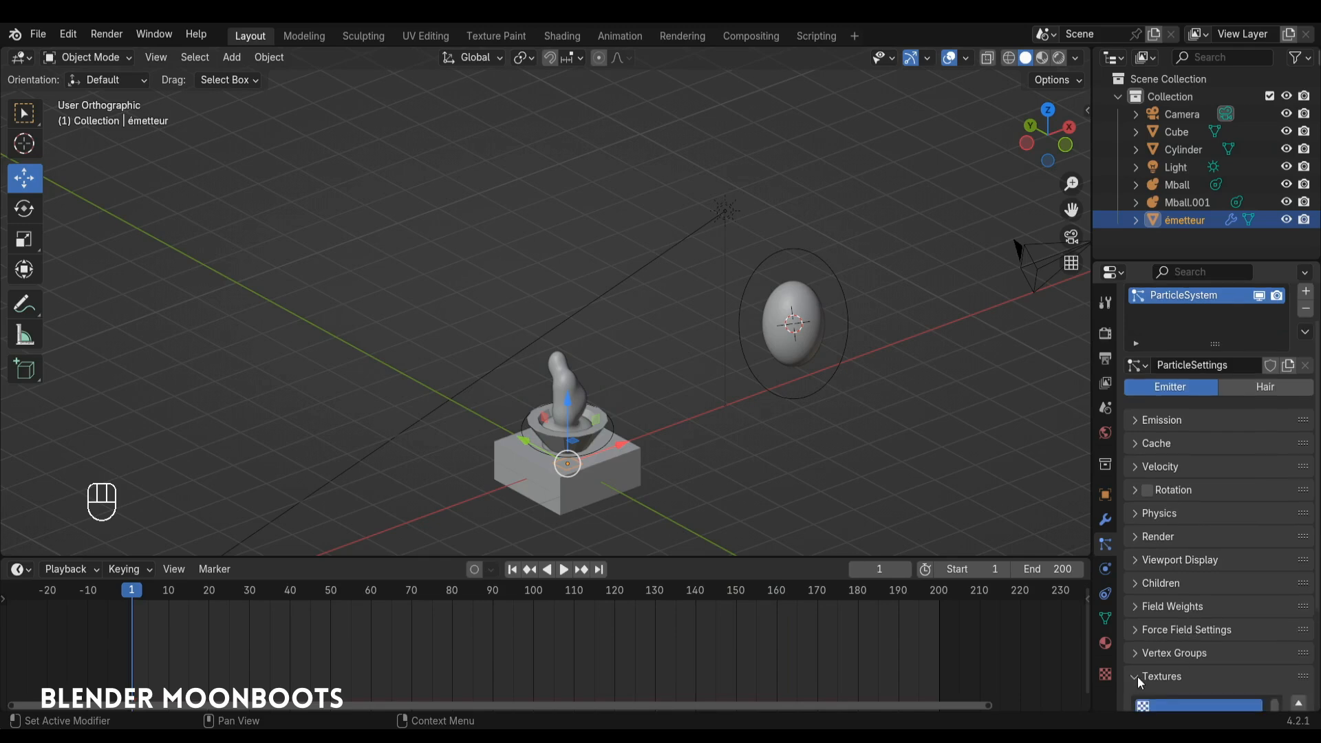
pyautogui.scroll(-1, 1143, 672)
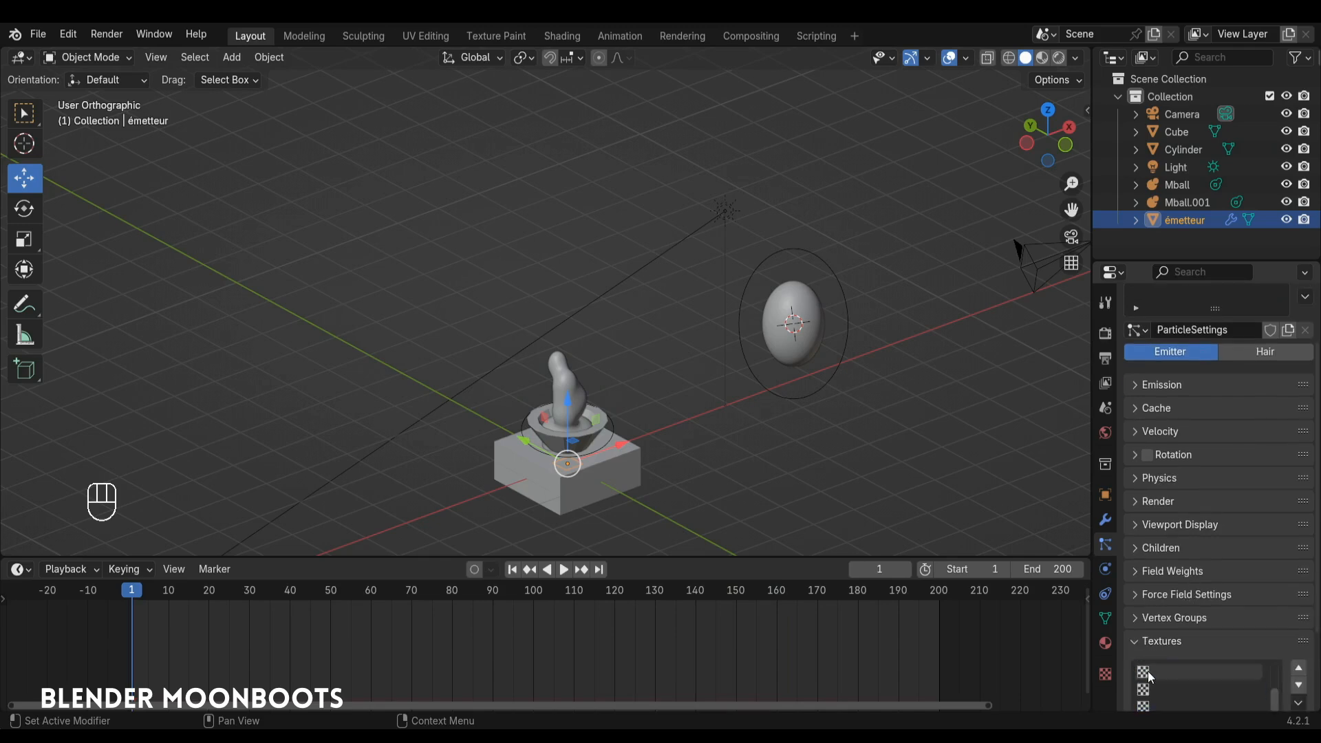
pyautogui.click(1270, 671)
pyautogui.scroll(-3, 1275, 675)
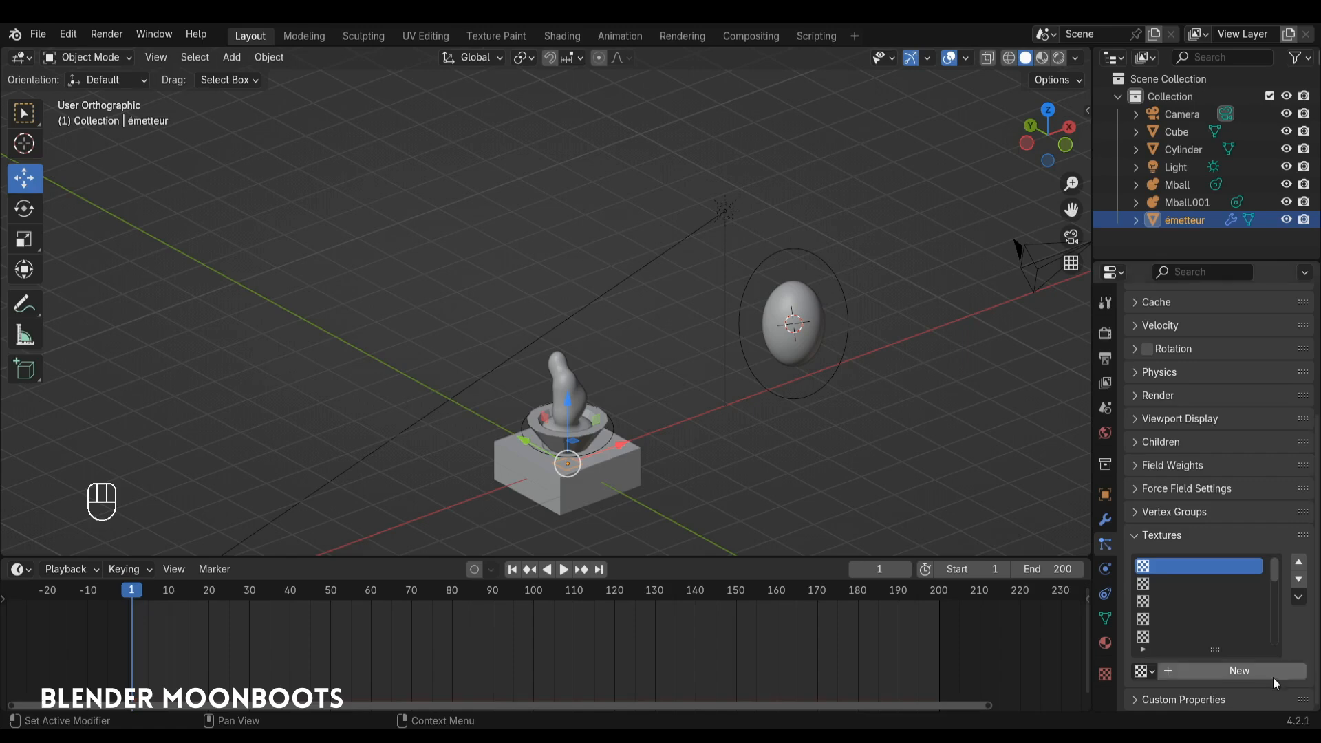
# Create a new texture in the particle system's first texture slot and name it Particules
pyautogui.click(1229, 672)
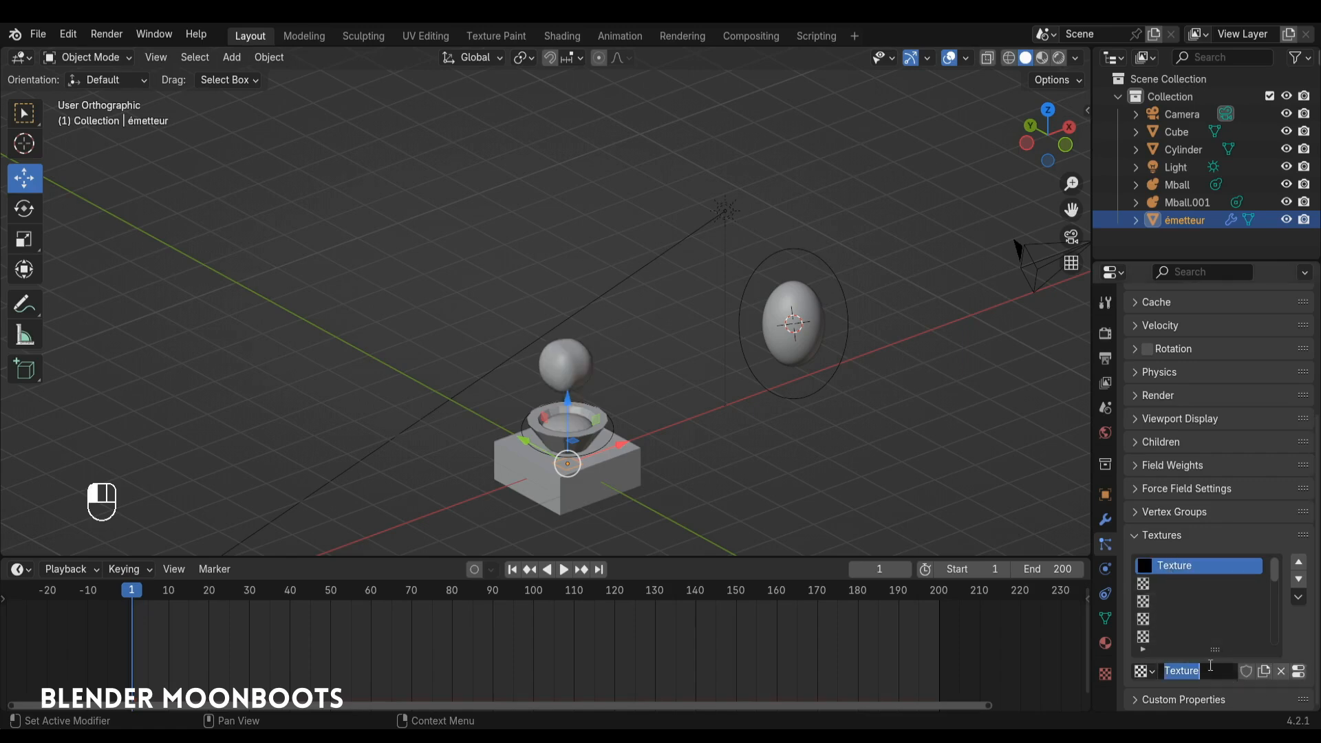
pyautogui.write('Partoc')
pyautogui.press('BackSpace')
pyautogui.press('BackSpace')
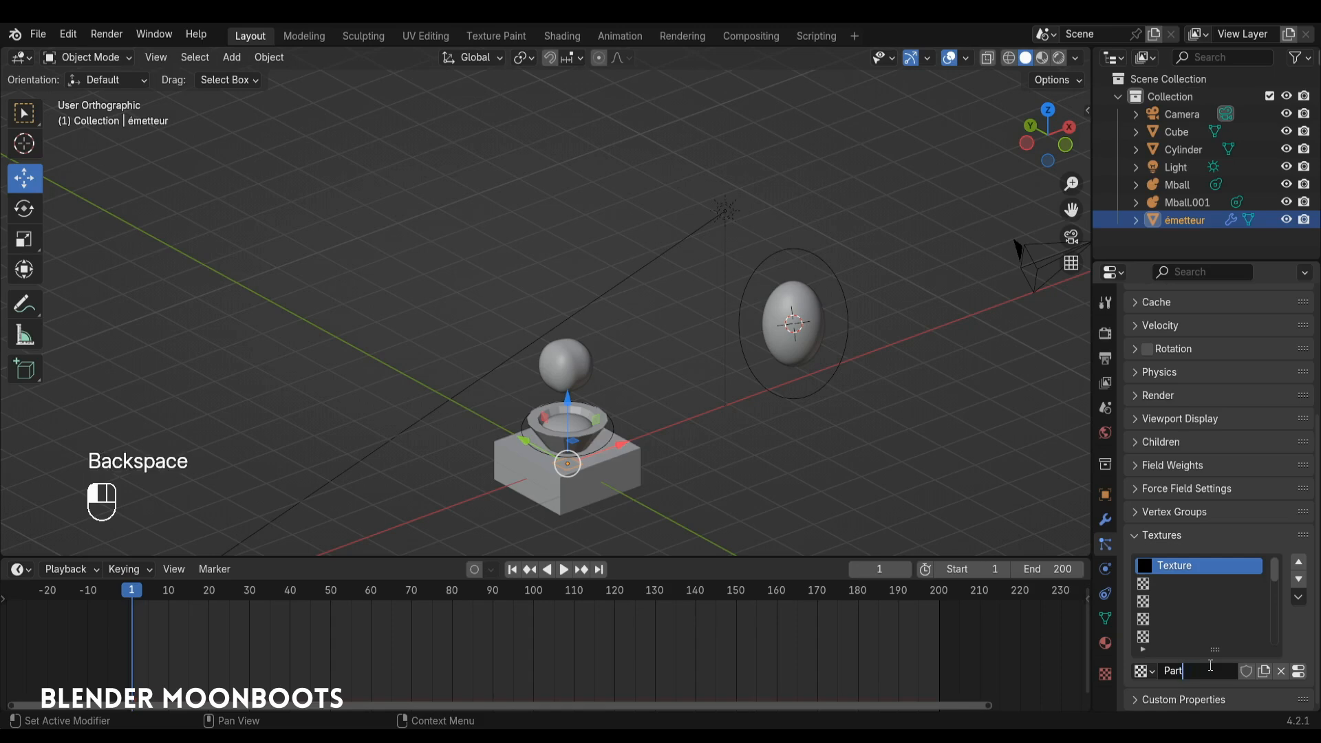
pyautogui.write('icules')
pyautogui.press('Return')
# Open the settings of the Particules texture and change its type to Blend
pyautogui.click(1299, 673)
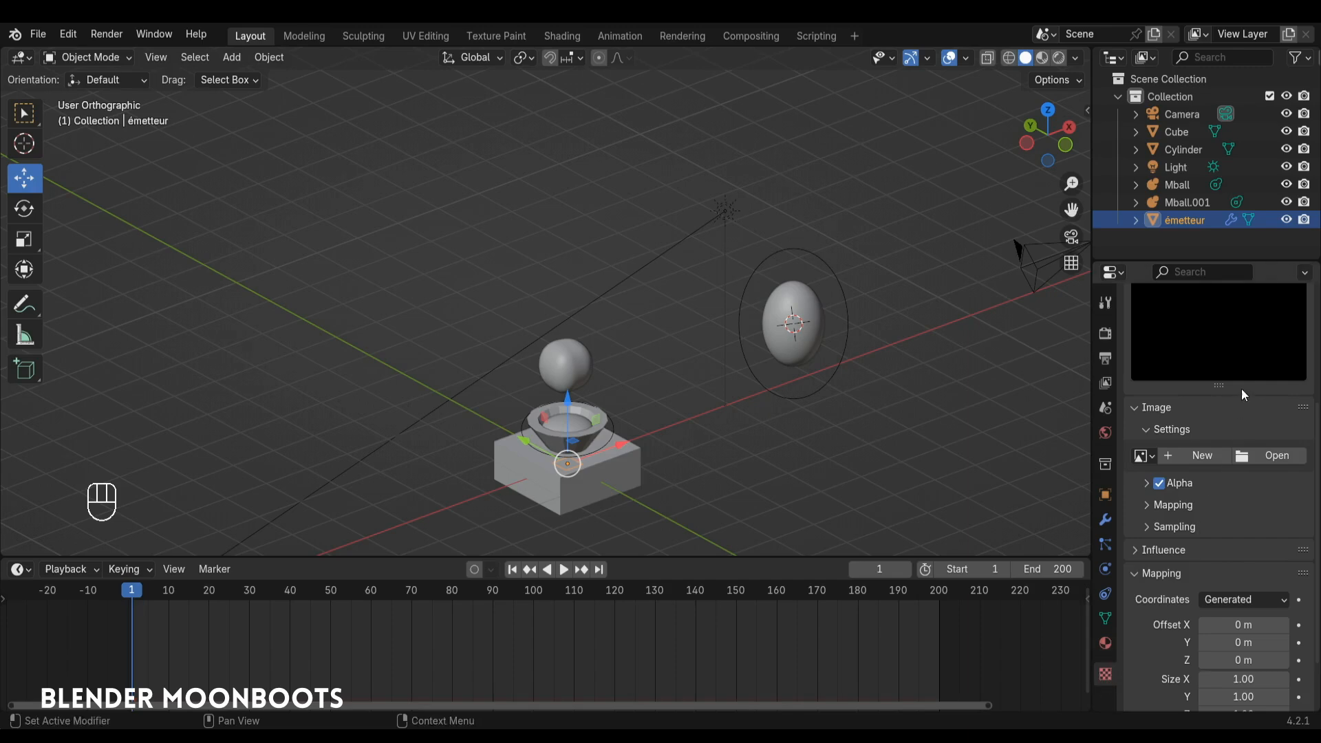
pyautogui.scroll(5, 1232, 413)
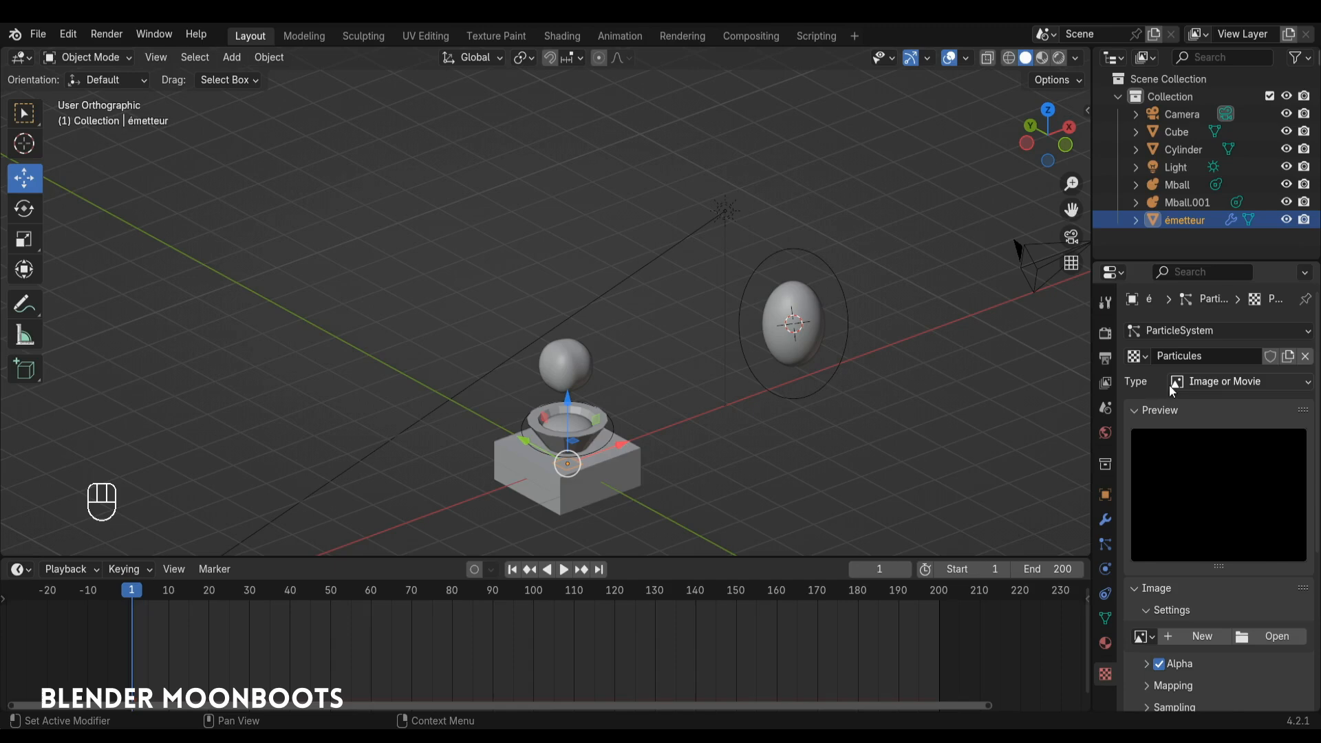
pyautogui.click(1187, 382)
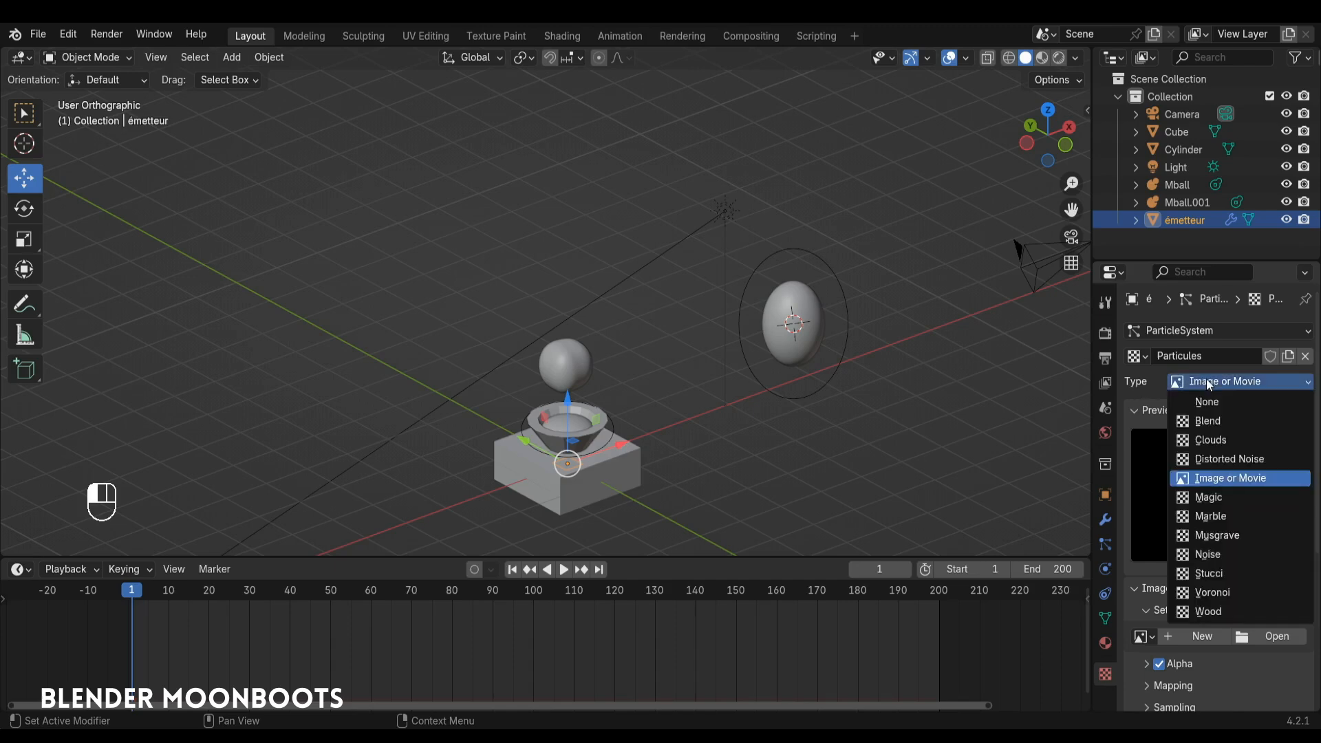
pyautogui.click(1236, 422)
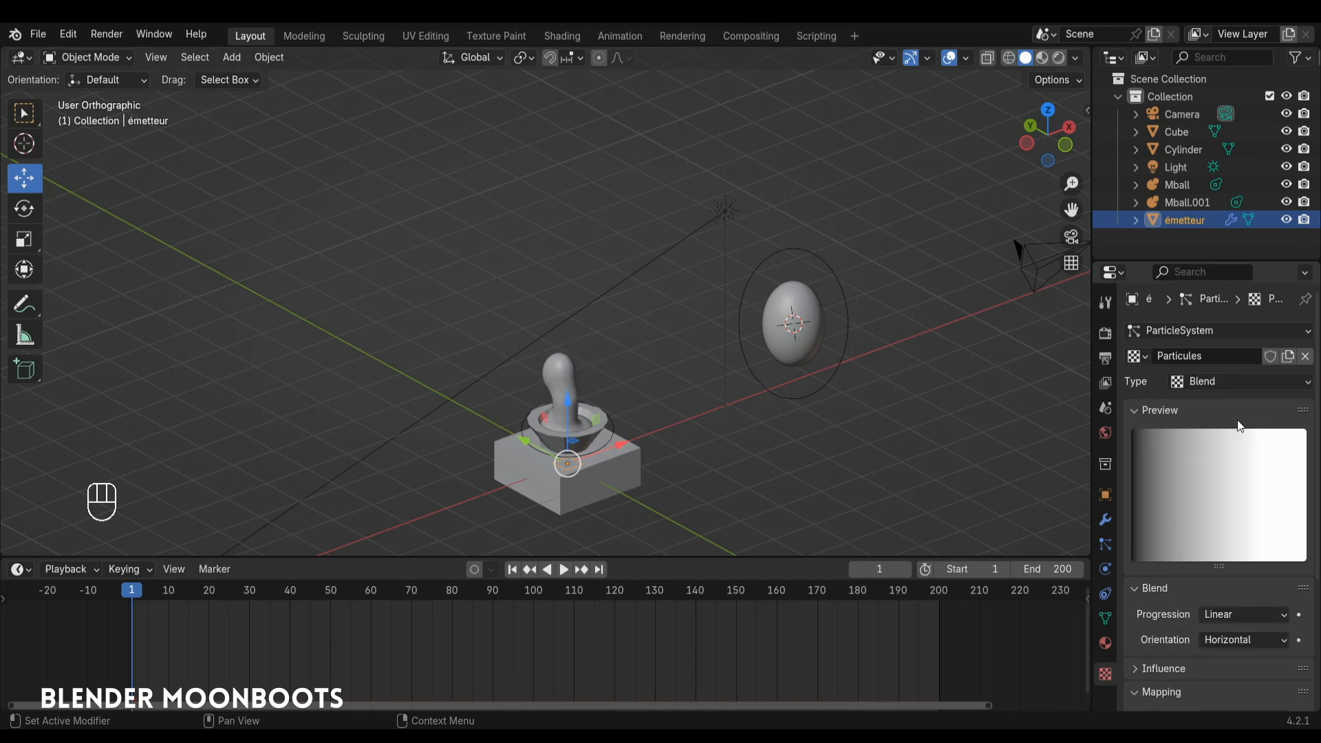
# Make the Blend texture influence the particles' Size instead of General Time, and slightly widen the properties area
pyautogui.scroll(-5, 1217, 514)
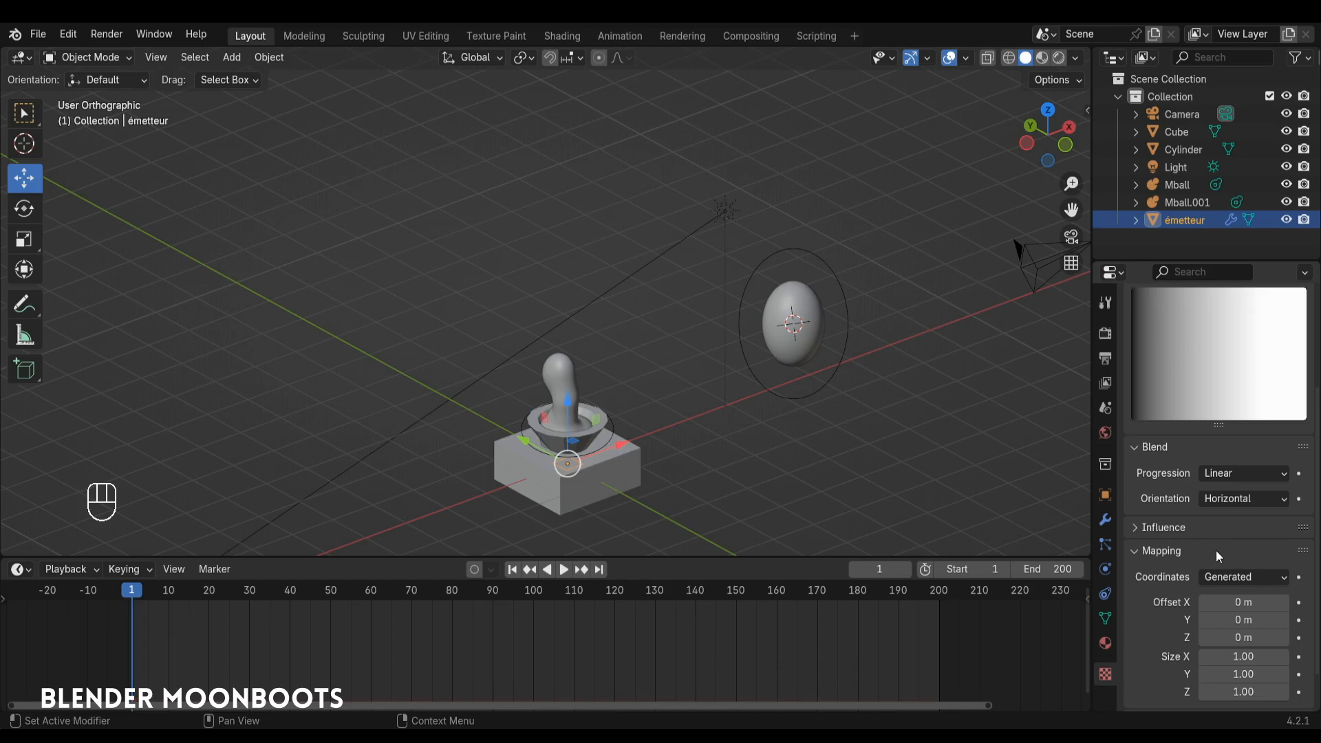
pyautogui.click(1133, 446)
pyautogui.click(1141, 482)
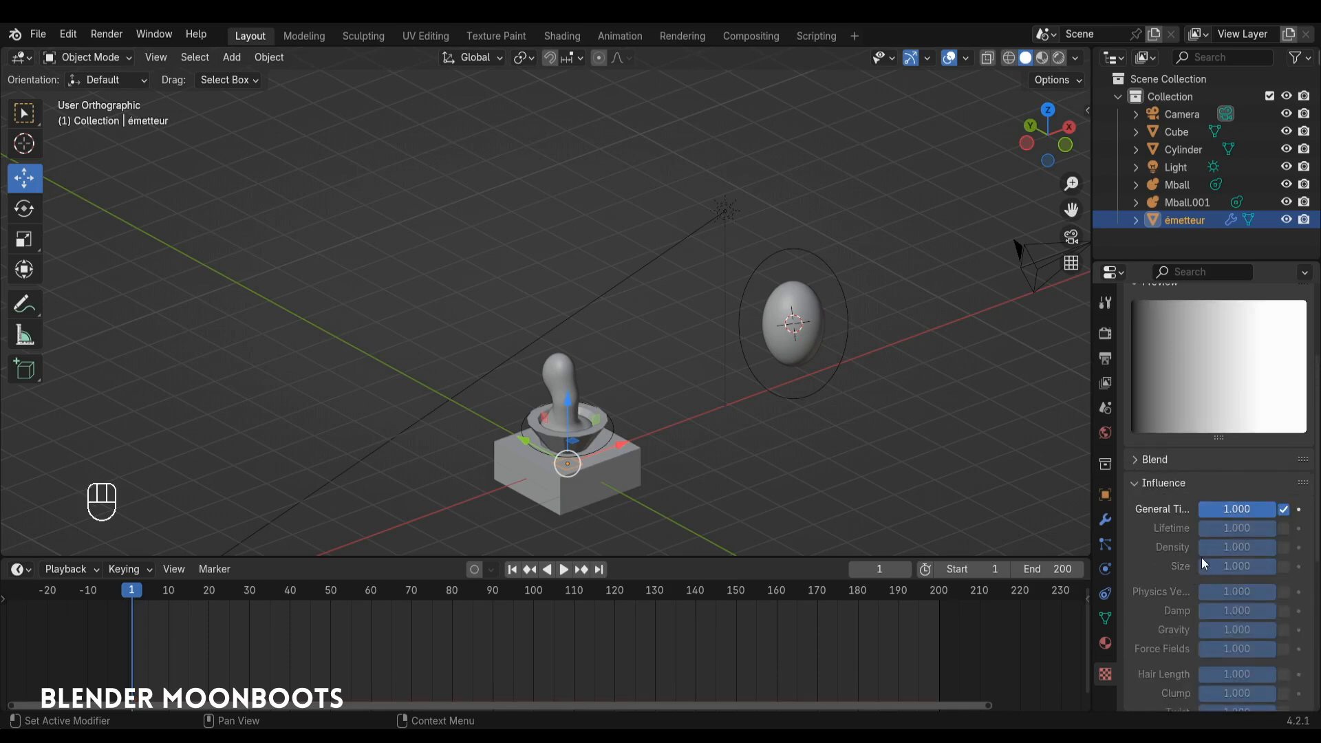
pyautogui.click(1282, 566)
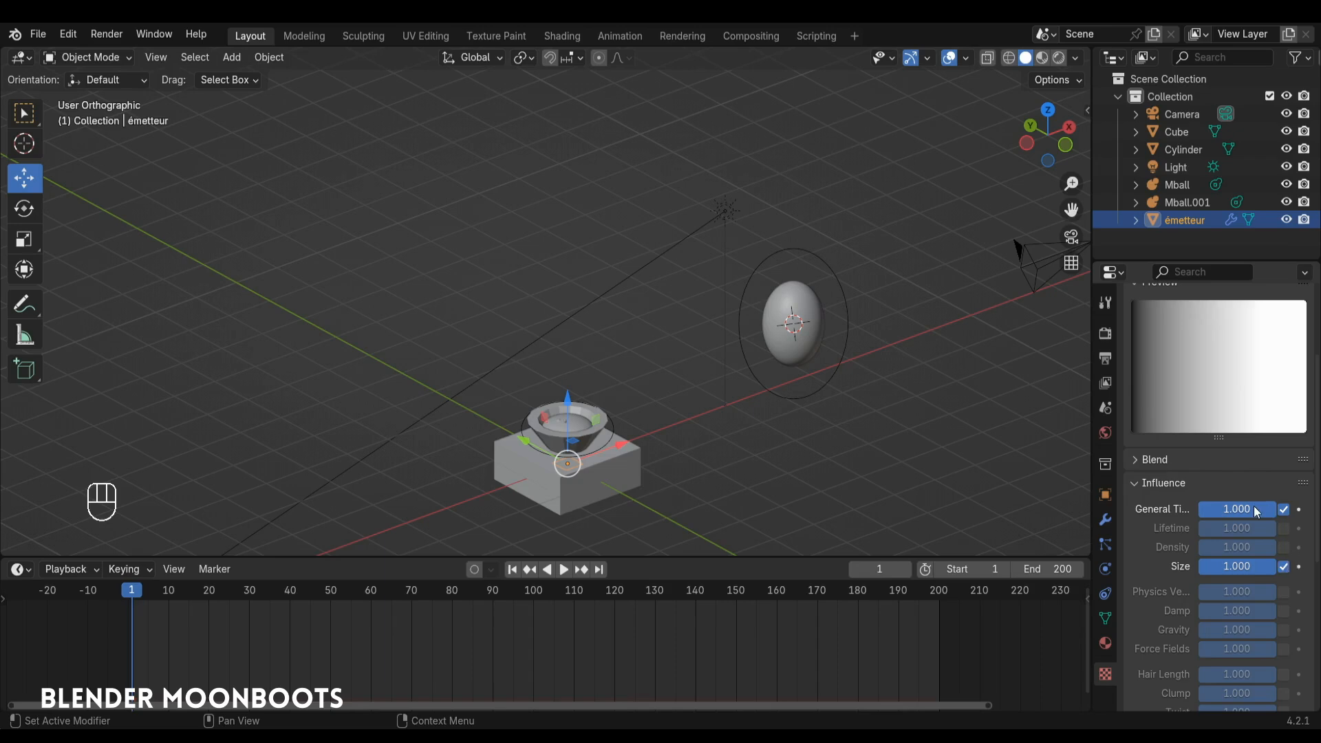
pyautogui.click(1285, 509)
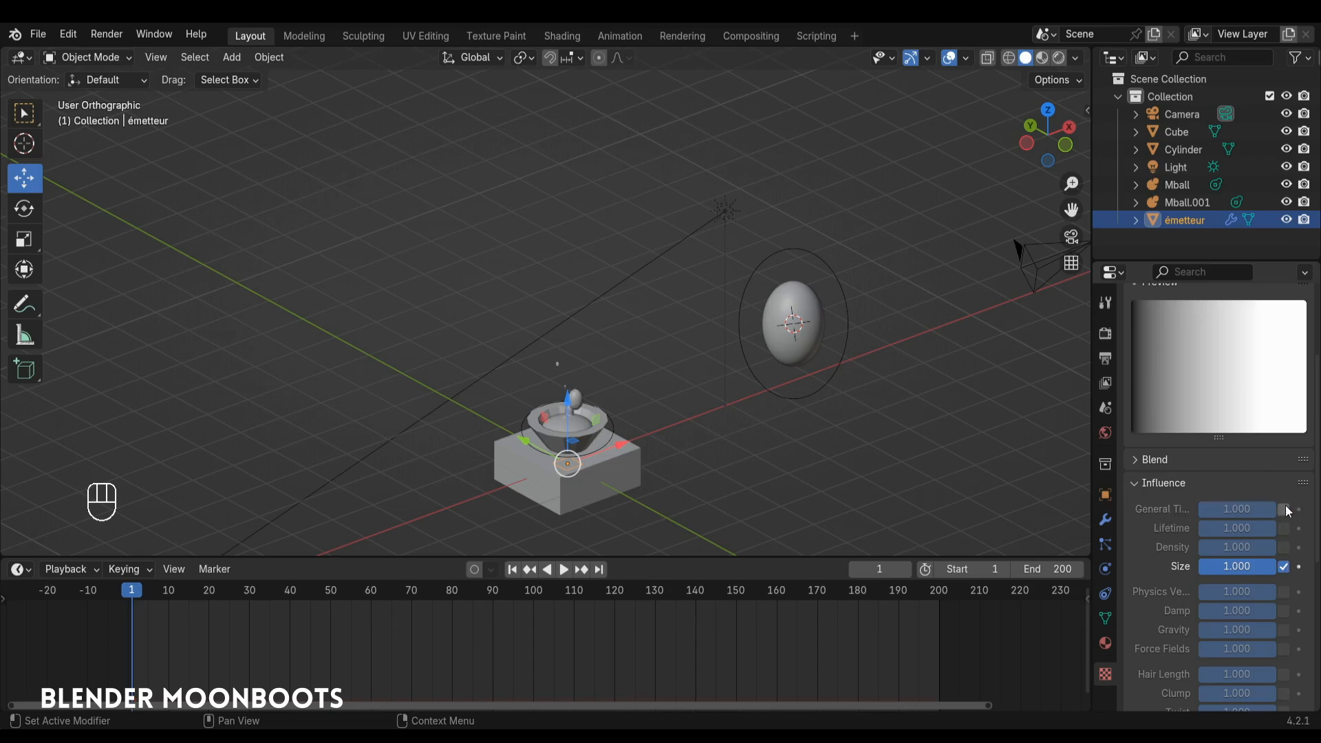
pyautogui.moveTo(1093, 500)
pyautogui.mouseDown()
pyautogui.moveTo(1063, 500)
pyautogui.moveTo(1089, 500)
pyautogui.mouseUp()
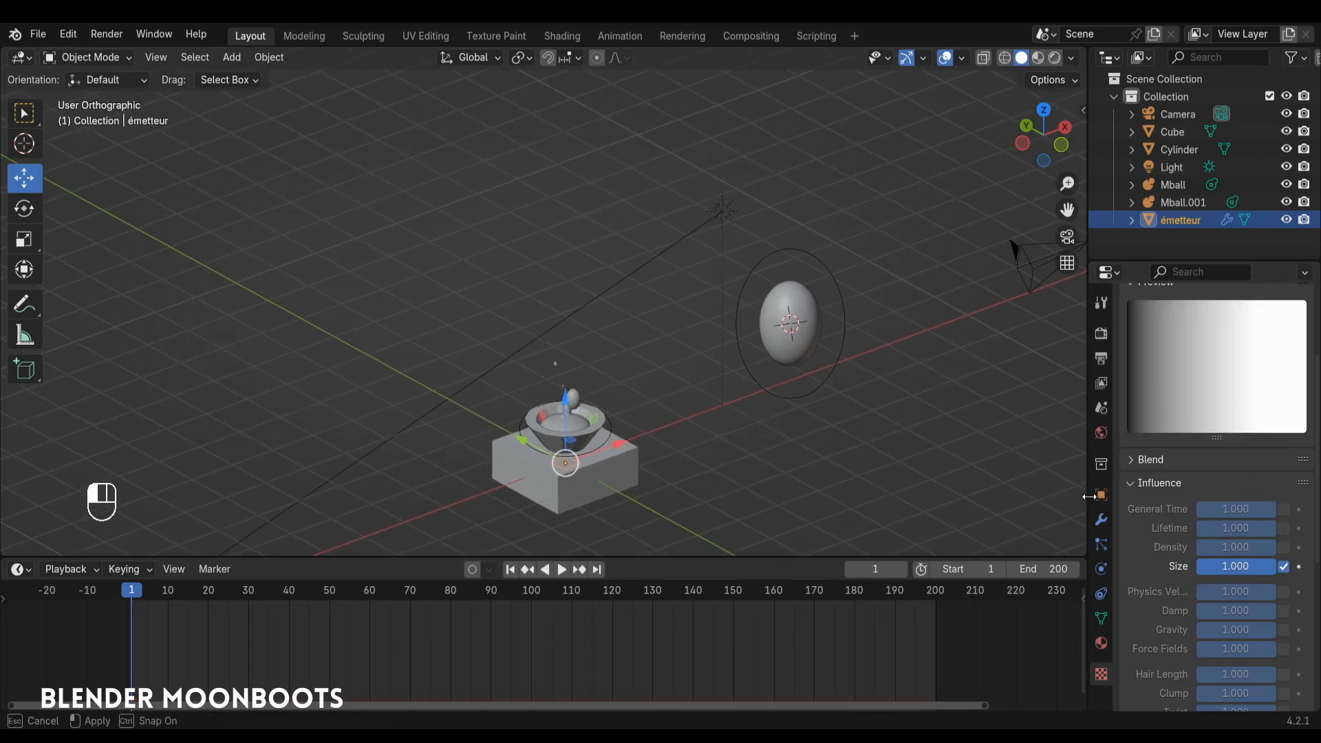
pyautogui.scroll(-6, 1172, 542)
pyautogui.scroll(5, 1146, 390)
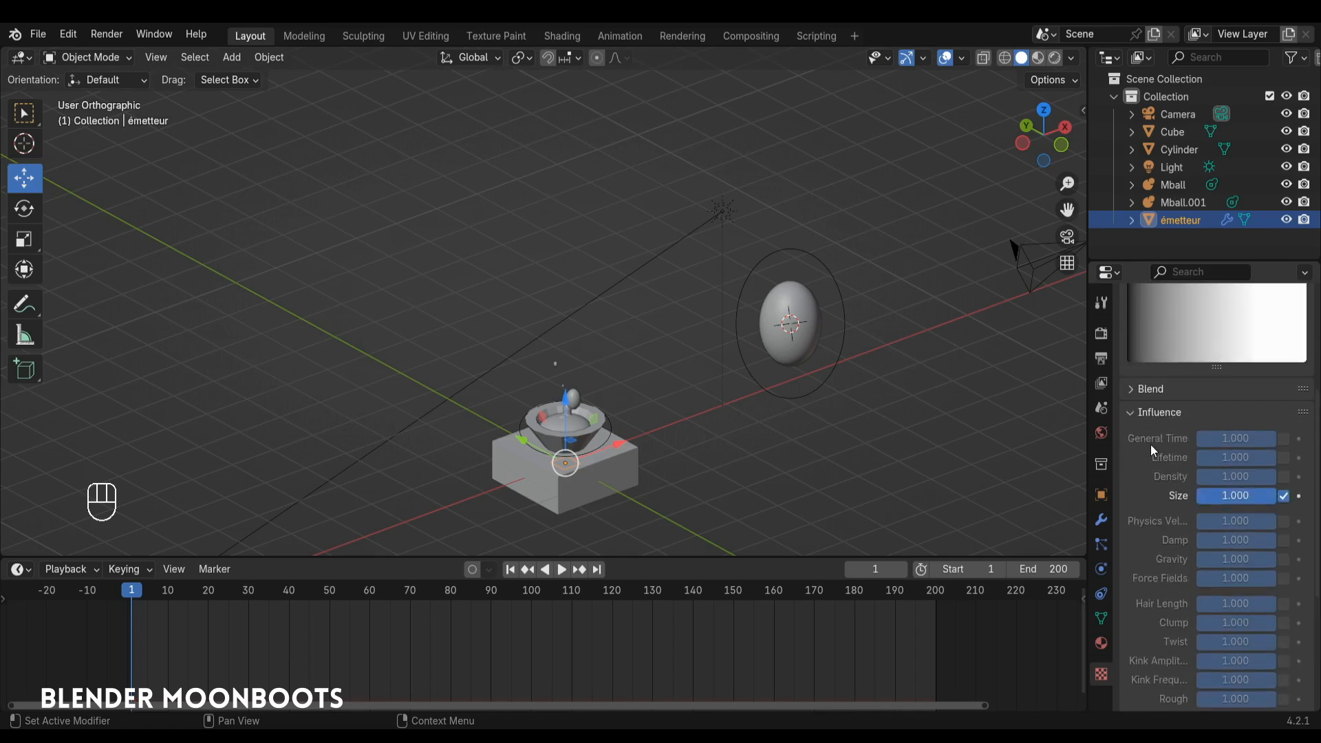
# Set the Particules texture's mapping coordinates to Strand / Particle
pyautogui.click(1130, 417)
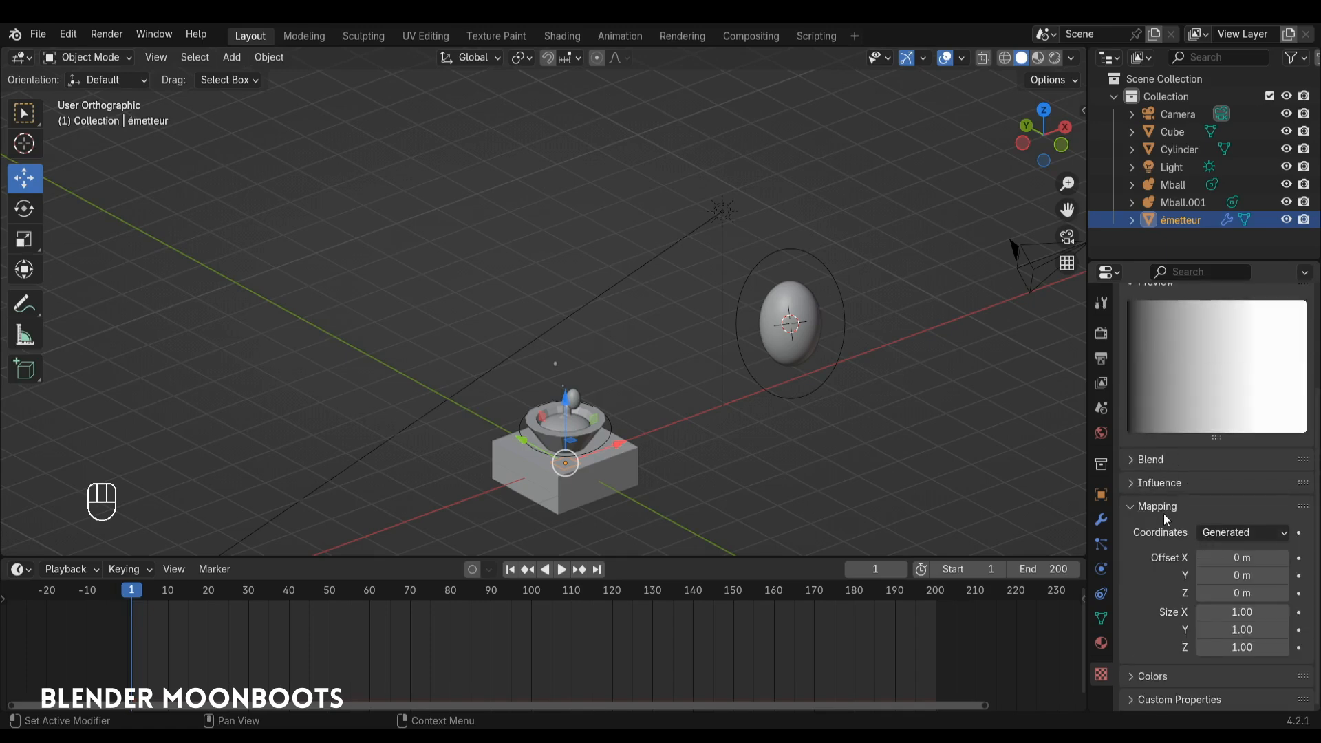
pyautogui.click(1225, 532)
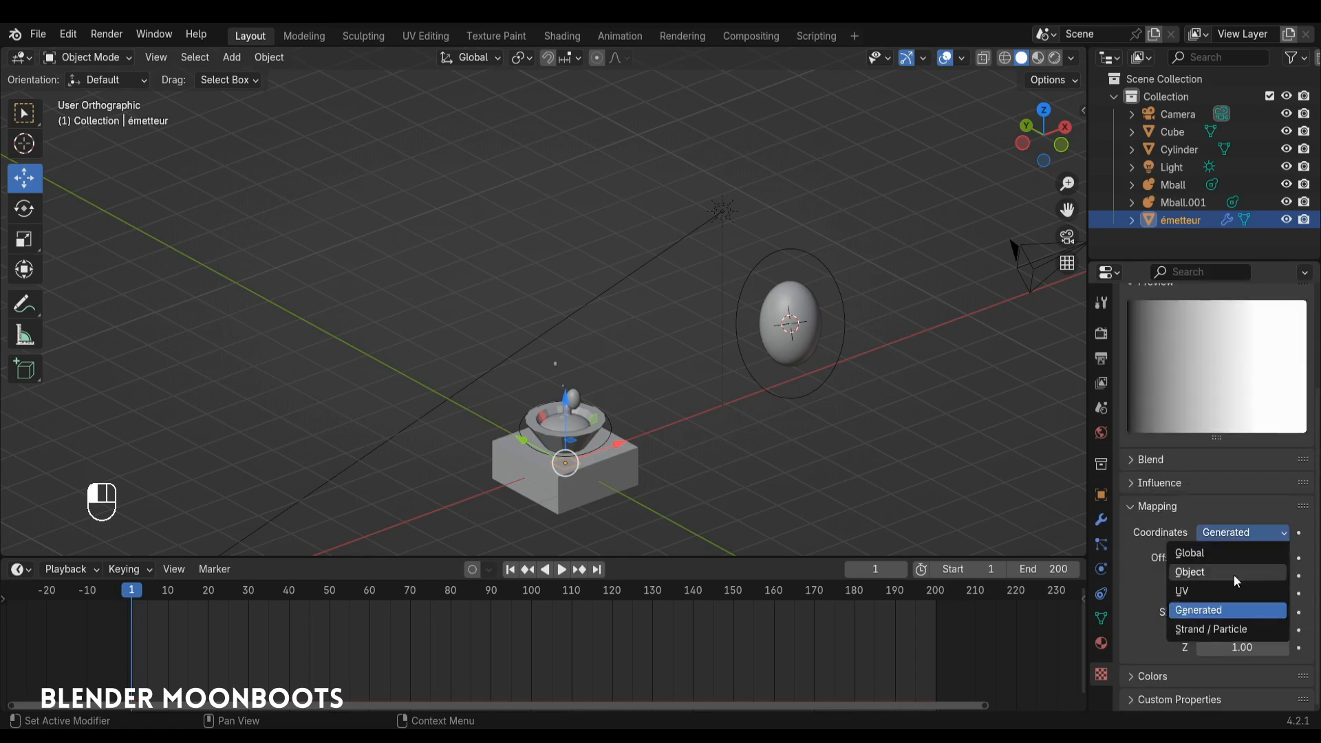
pyautogui.click(1251, 629)
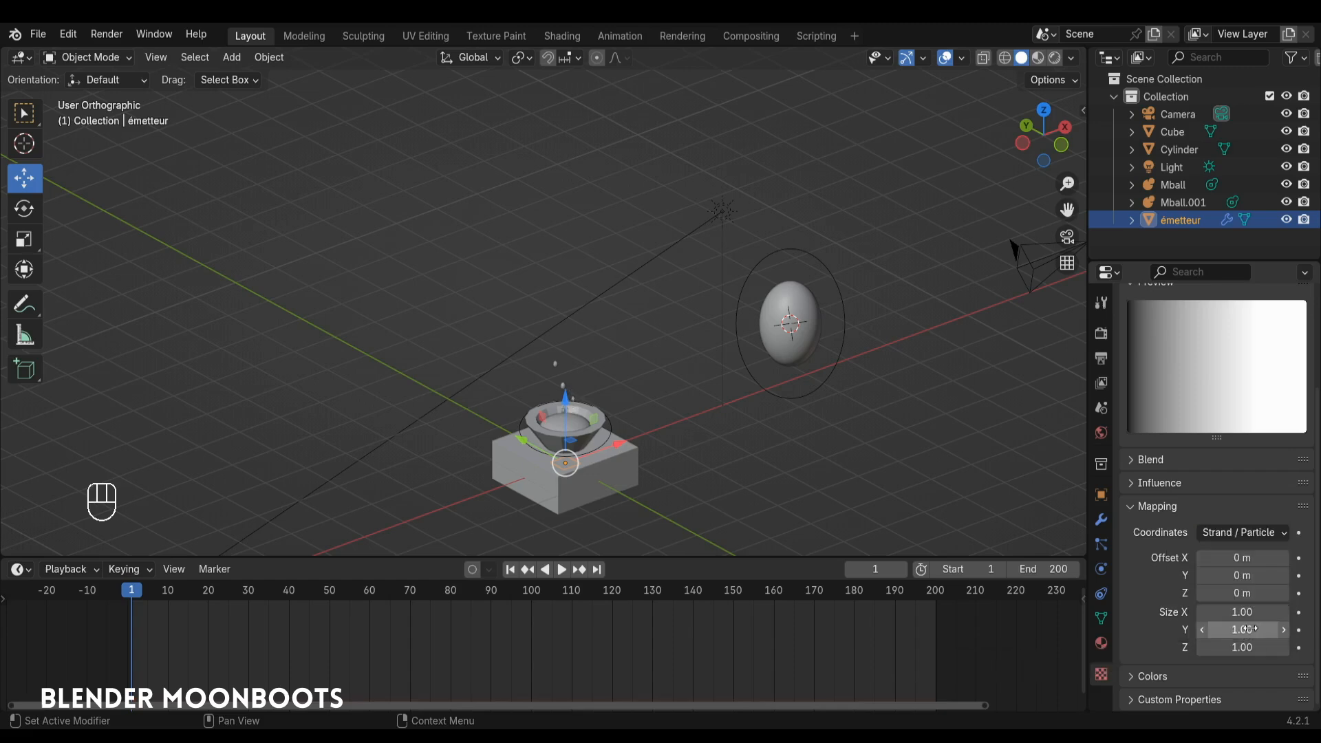
# Enable the Color Ramp in the Particules texture's color settings and play the animation to check the particle sizes
pyautogui.click(1130, 677)
pyautogui.scroll(-6, 1143, 668)
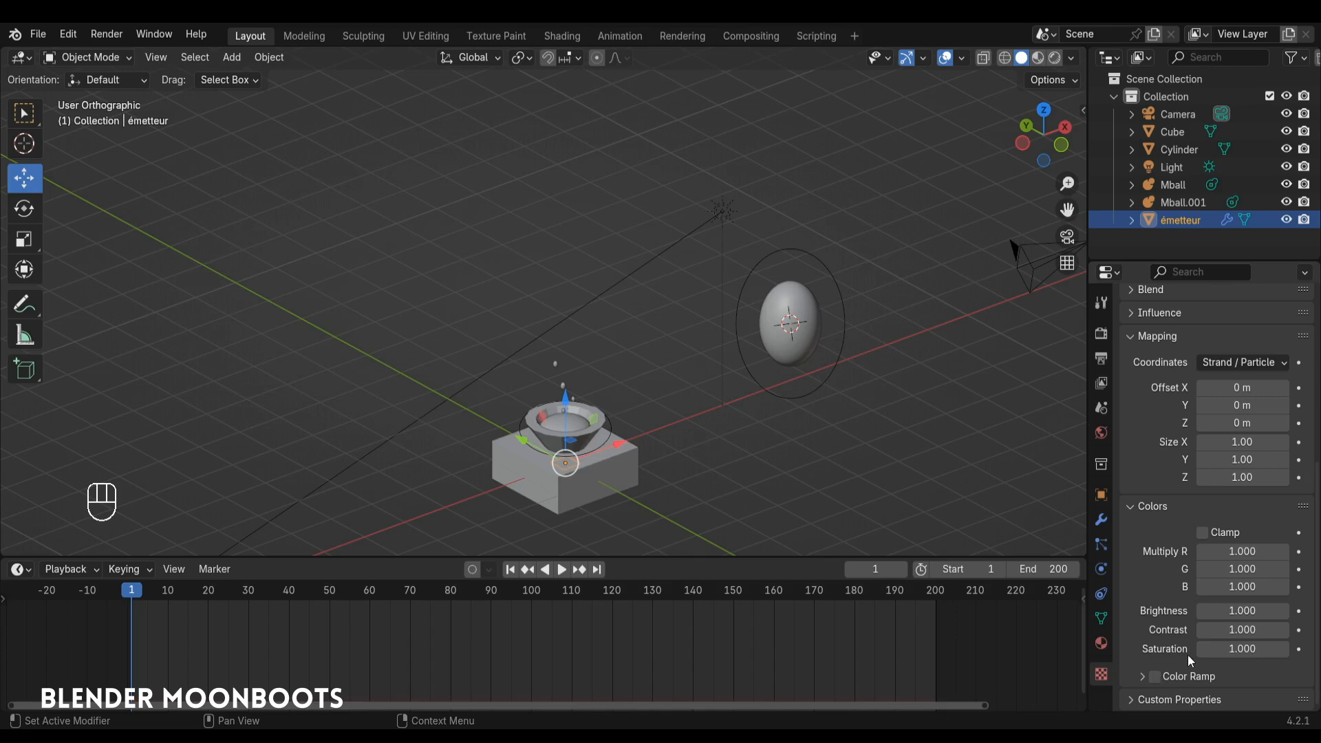
pyautogui.click(1143, 677)
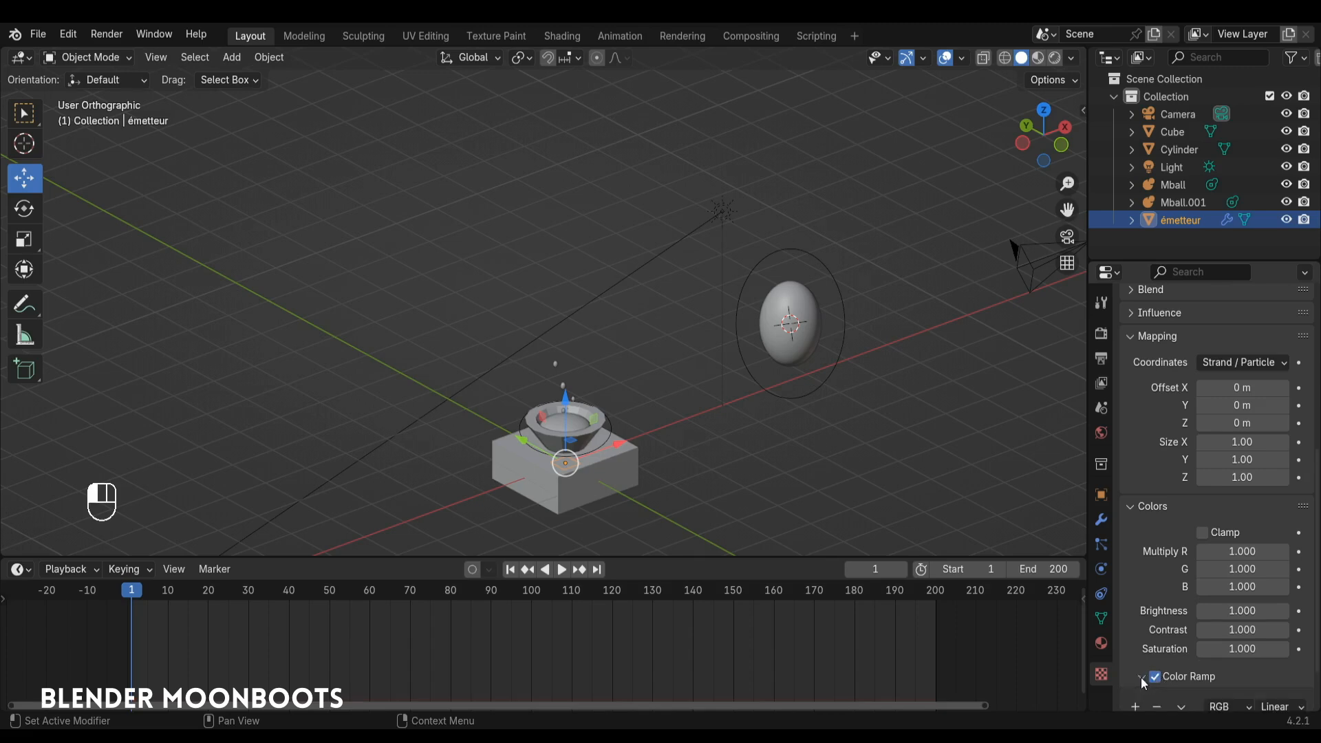
pyautogui.scroll(-3, 1152, 673)
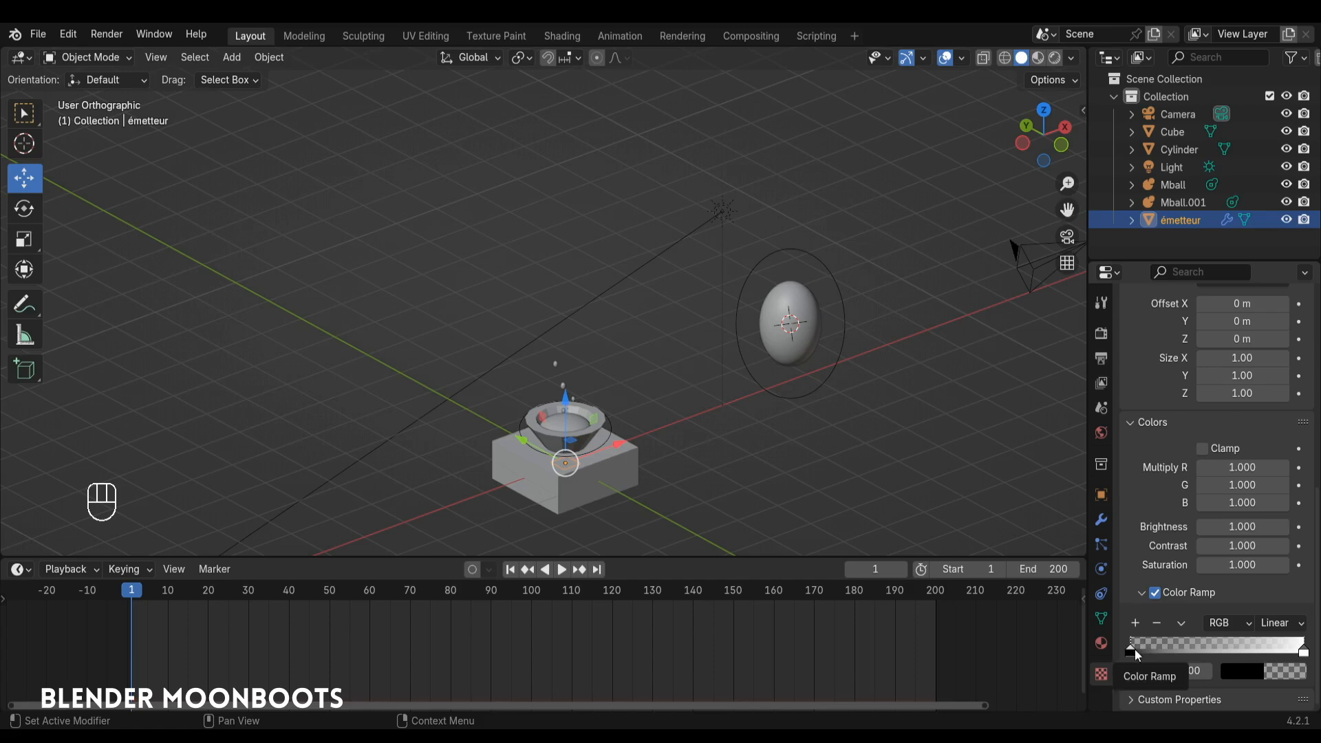
pyautogui.moveTo(1132, 650)
pyautogui.mouseDown()
pyautogui.moveTo(1153, 643)
pyautogui.moveTo(1118, 649)
pyautogui.mouseUp()
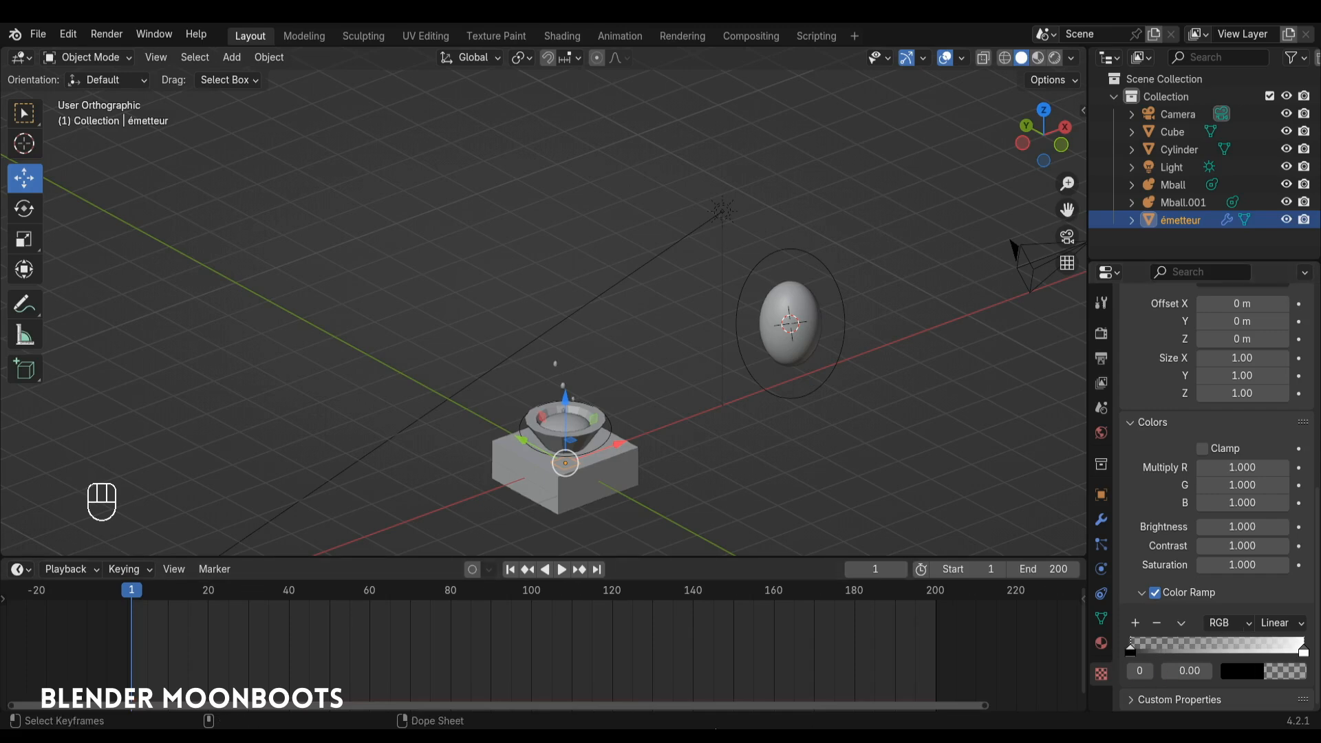
pyautogui.press('space')
pyautogui.keyDown('alt'); pyautogui.keyDown('shift'); pyautogui.moveTo(592, 469); pyautogui.dragTo(638, 433); pyautogui.keyUp('shift'); pyautogui.keyUp('alt')
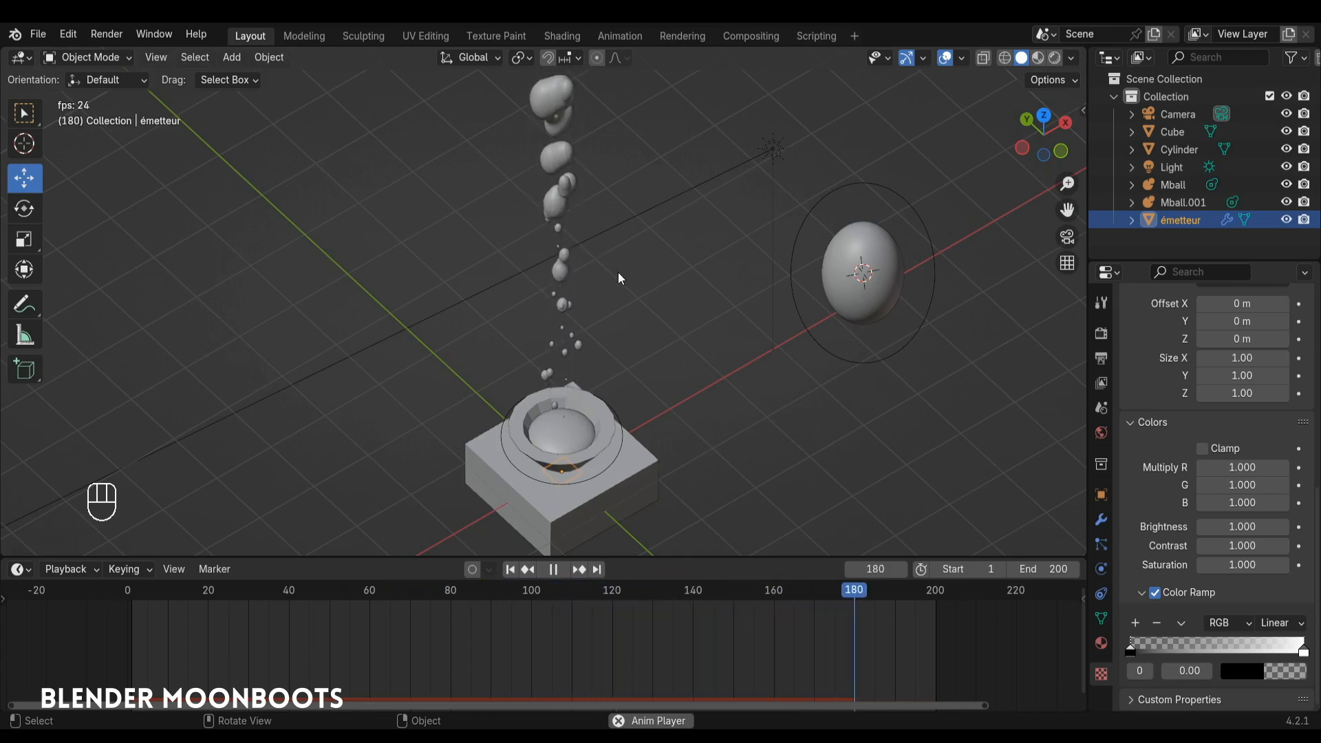
pyautogui.press('space')
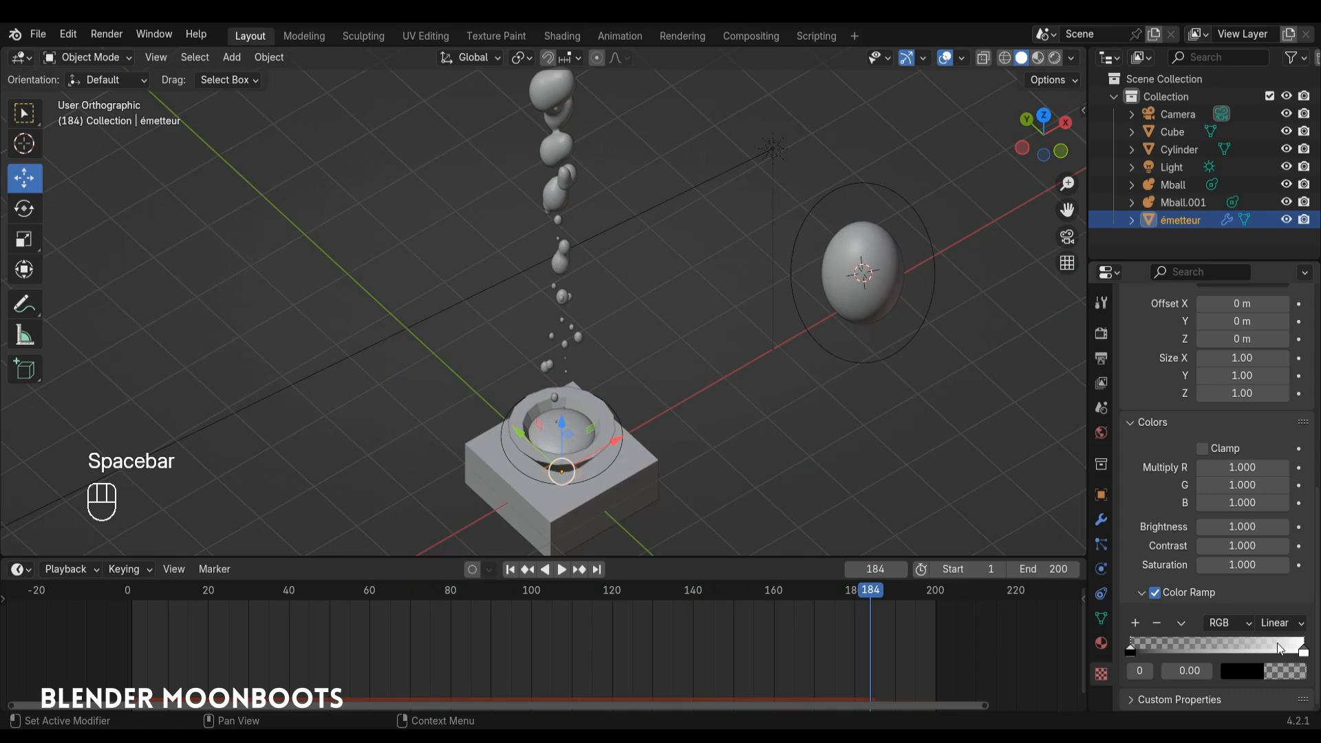
# Flip the texture's color ramp and place the white stop at position 0 and the transparent black stop at position 1
pyautogui.moveTo(1303, 652); pyautogui.dragTo(1155, 654)
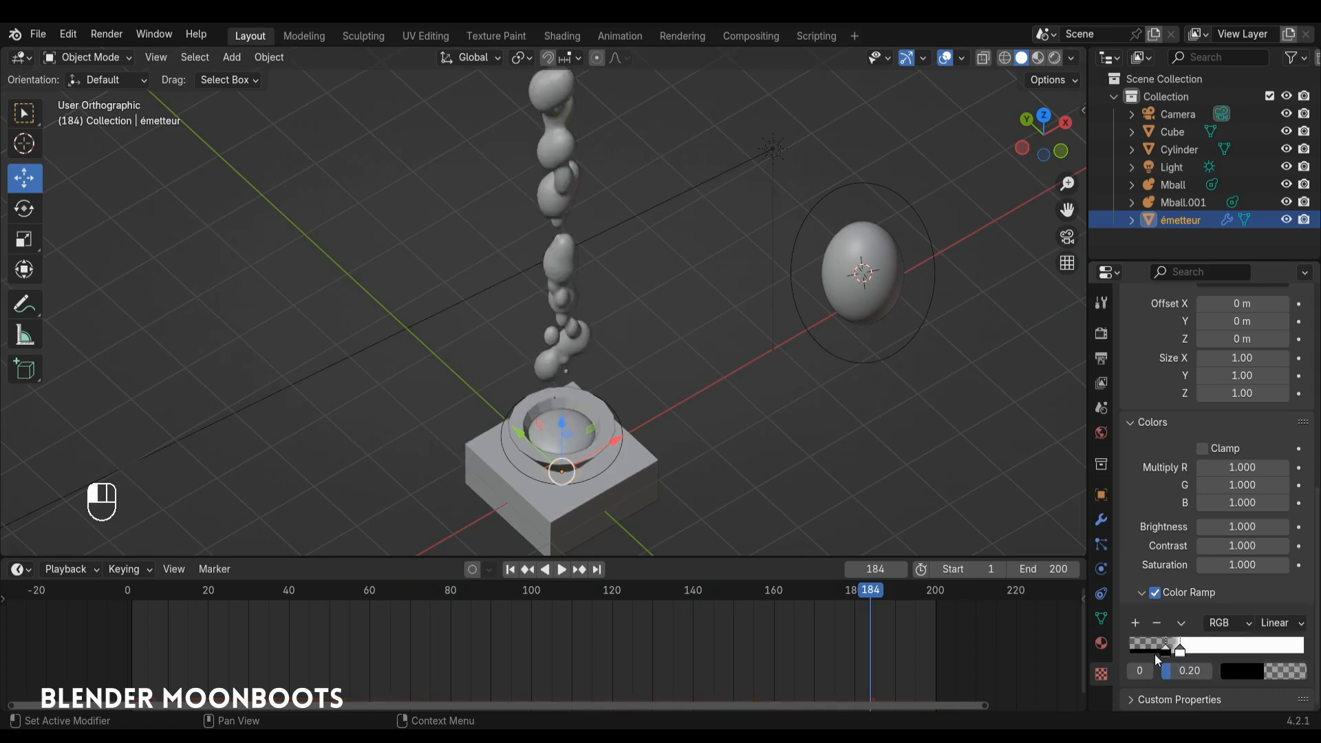
pyautogui.click(1183, 623)
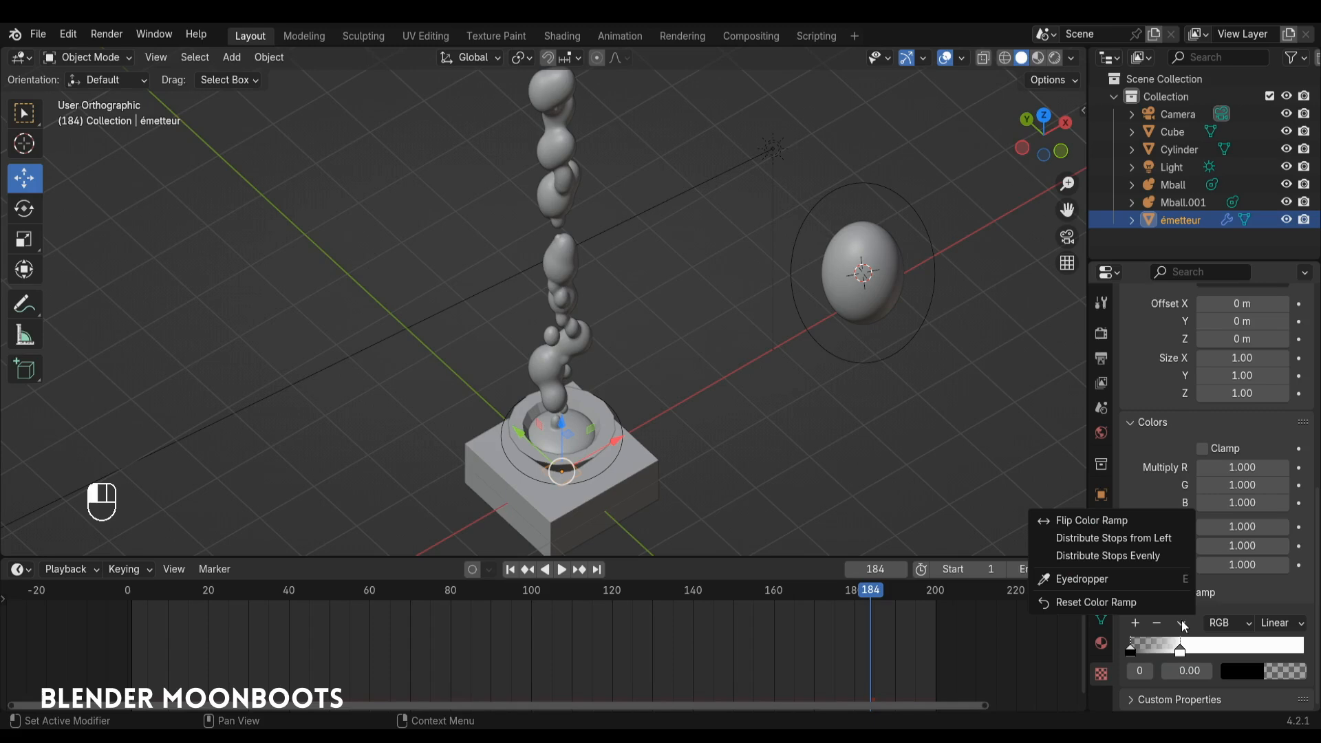
pyautogui.click(1128, 522)
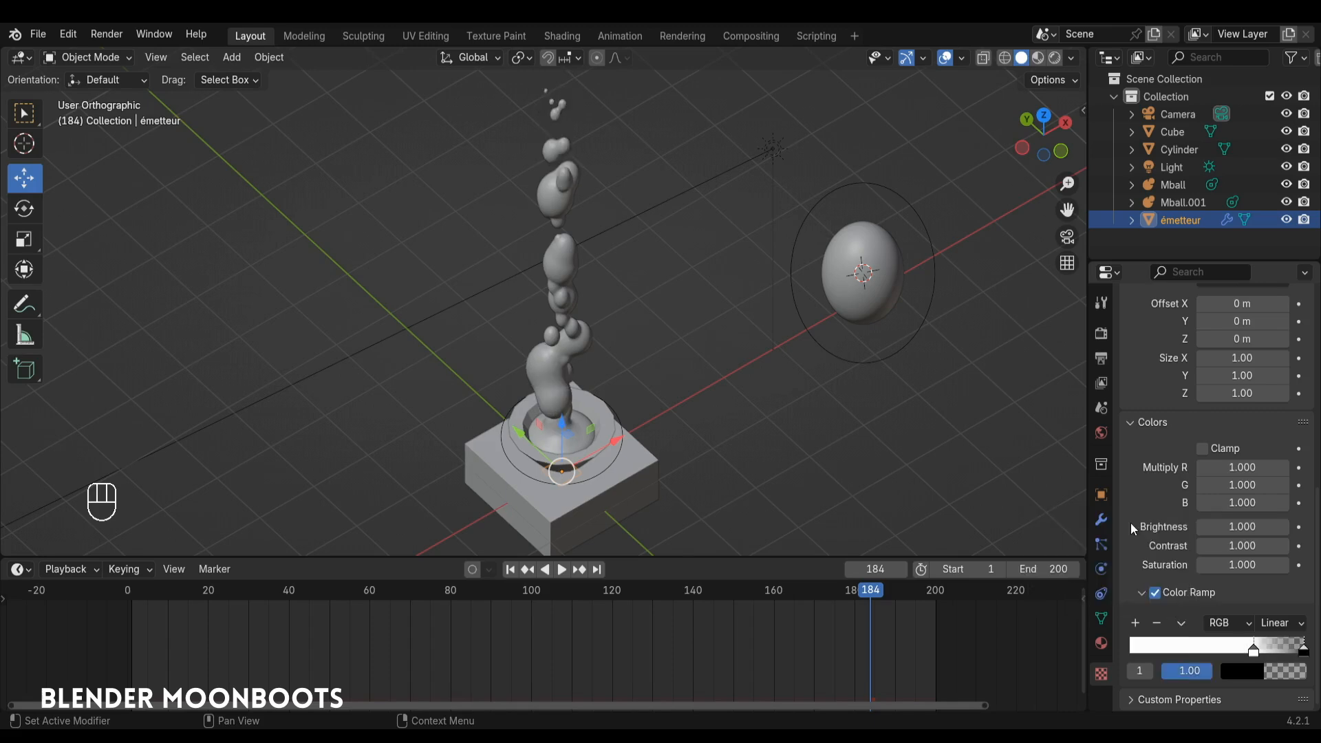
pyautogui.click(1244, 651)
pyautogui.moveTo(1247, 654); pyautogui.dragTo(1132, 652)
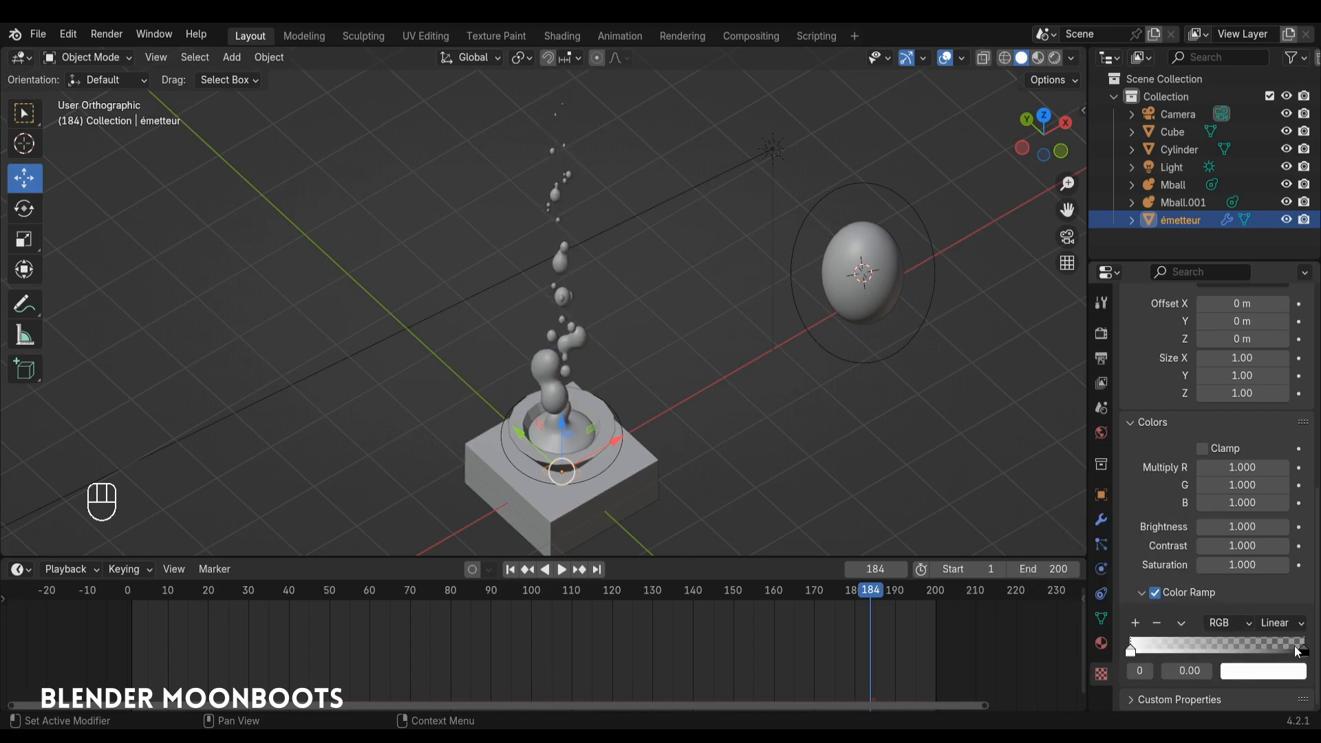
pyautogui.moveTo(1302, 651)
pyautogui.mouseDown()
pyautogui.moveTo(1203, 654)
pyautogui.moveTo(1316, 653)
pyautogui.mouseUp()
# Play the animation and examine from several angles how the particle sizes change as they rise from the bowl
pyautogui.keyDown('alt'); pyautogui.keyDown('shift'); pyautogui.moveTo(647, 406); pyautogui.dragTo(655, 460); pyautogui.keyUp('shift'); pyautogui.keyUp('alt')
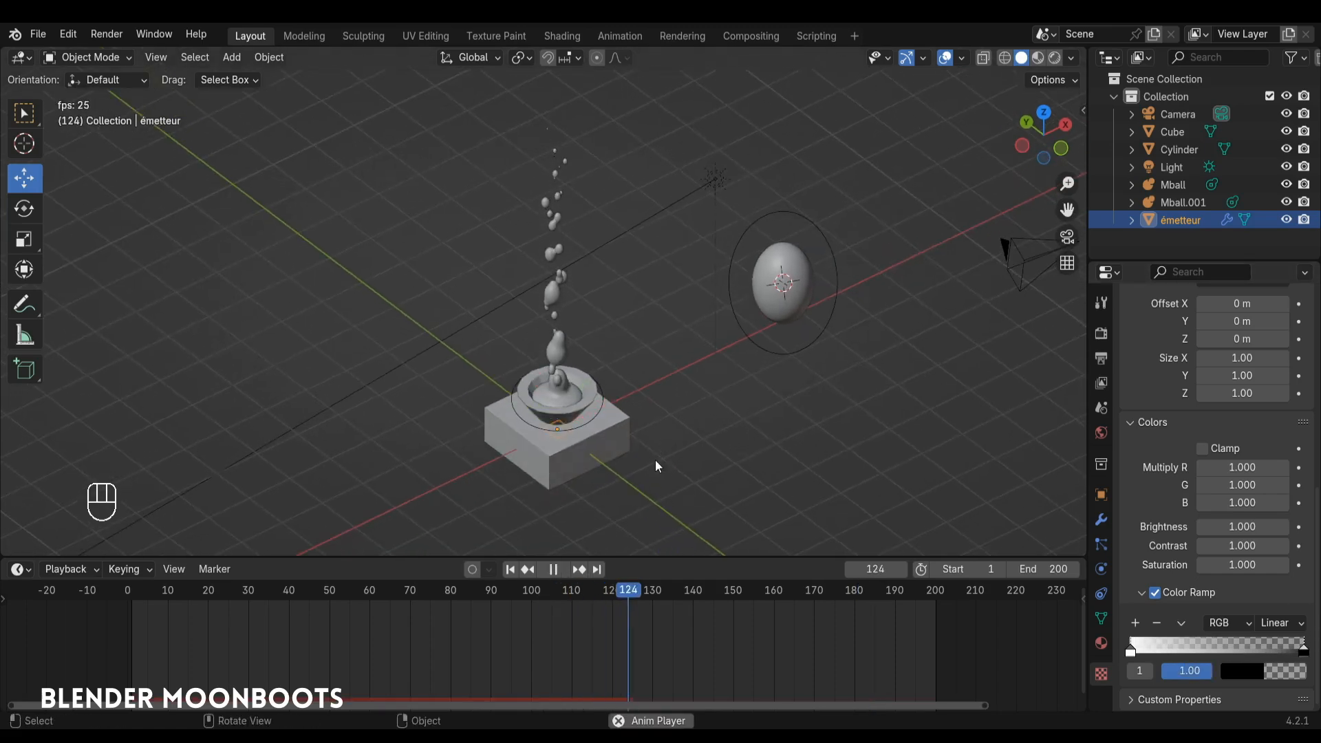
pyautogui.keyDown('alt'); pyautogui.moveTo(632, 332); pyautogui.dragTo(695, 421); pyautogui.keyUp('alt')
pyautogui.keyDown('alt'); pyautogui.keyDown('shift'); pyautogui.moveTo(695, 421); pyautogui.dragTo(687, 398); pyautogui.keyUp('shift'); pyautogui.keyUp('alt')
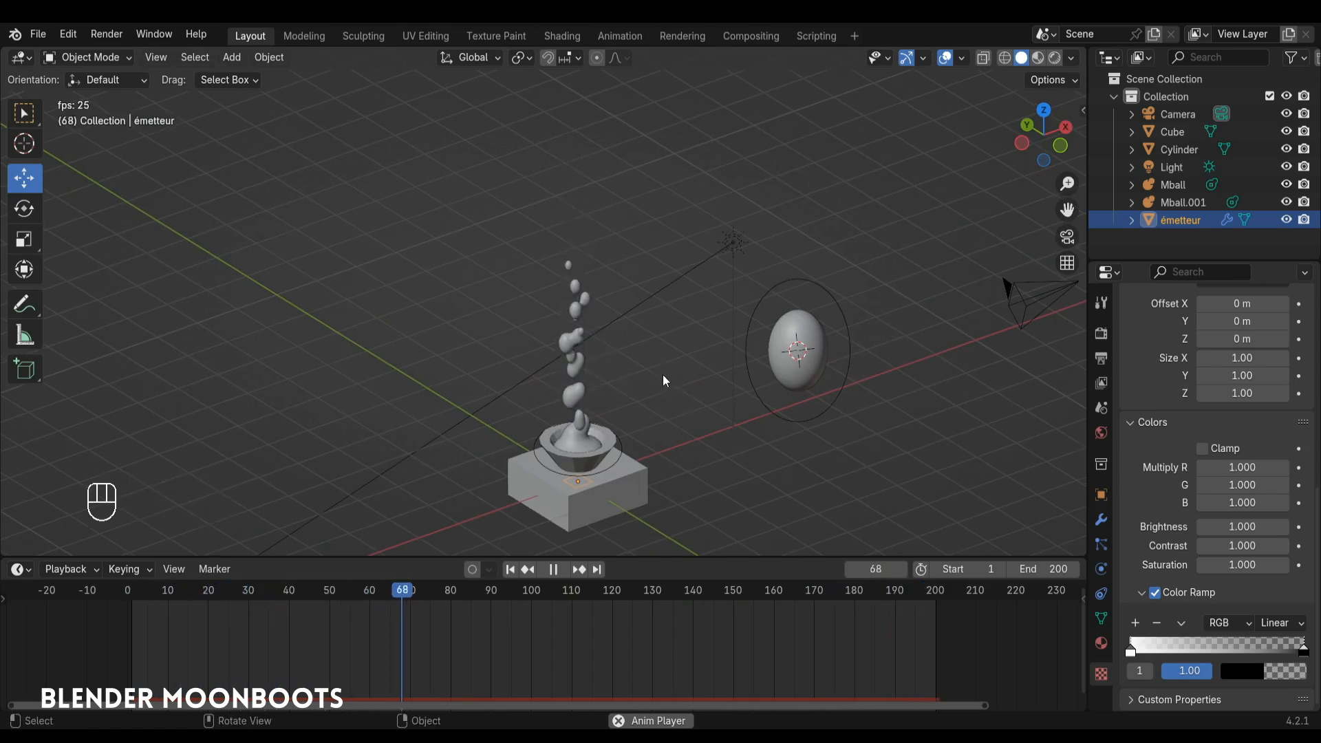
pyautogui.press('space')
pyautogui.keyDown('alt'); pyautogui.moveTo(662, 460); pyautogui.dragTo(668, 381); pyautogui.keyUp('alt')
# Reset the 3D cursor to the world origin and add a Turbulence force field there
pyautogui.hotkey('shift', 'c')
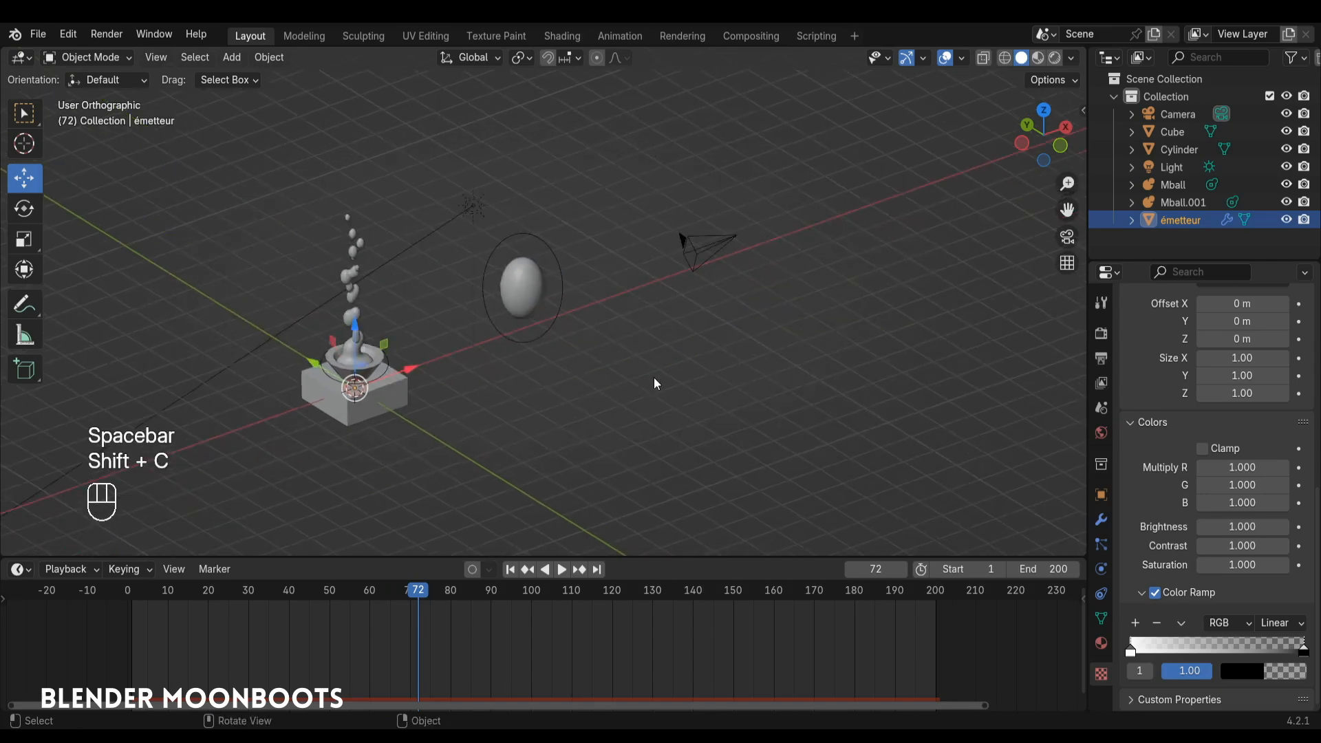
pyautogui.keyDown('alt'); pyautogui.keyDown('shift'); pyautogui.moveTo(544, 387); pyautogui.dragTo(689, 351); pyautogui.keyUp('shift'); pyautogui.keyUp('alt')
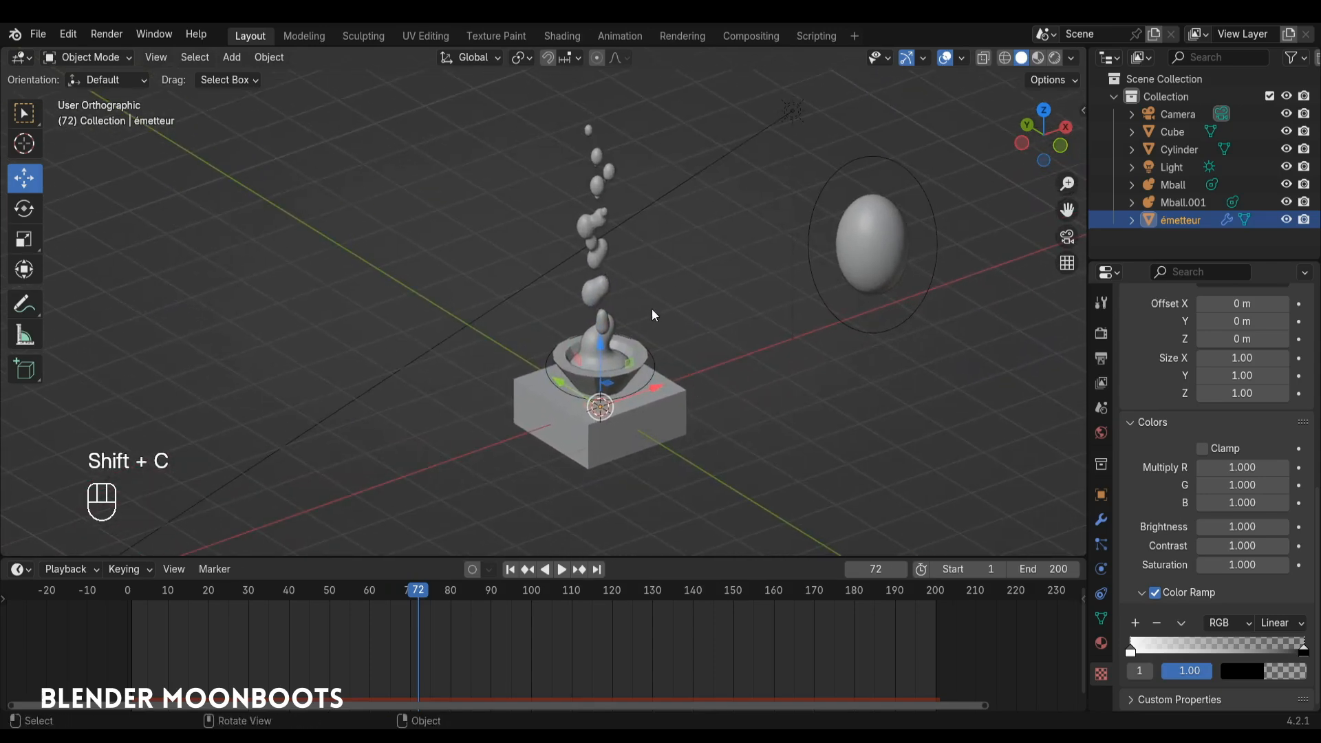
pyautogui.hotkey('shift', 'a')
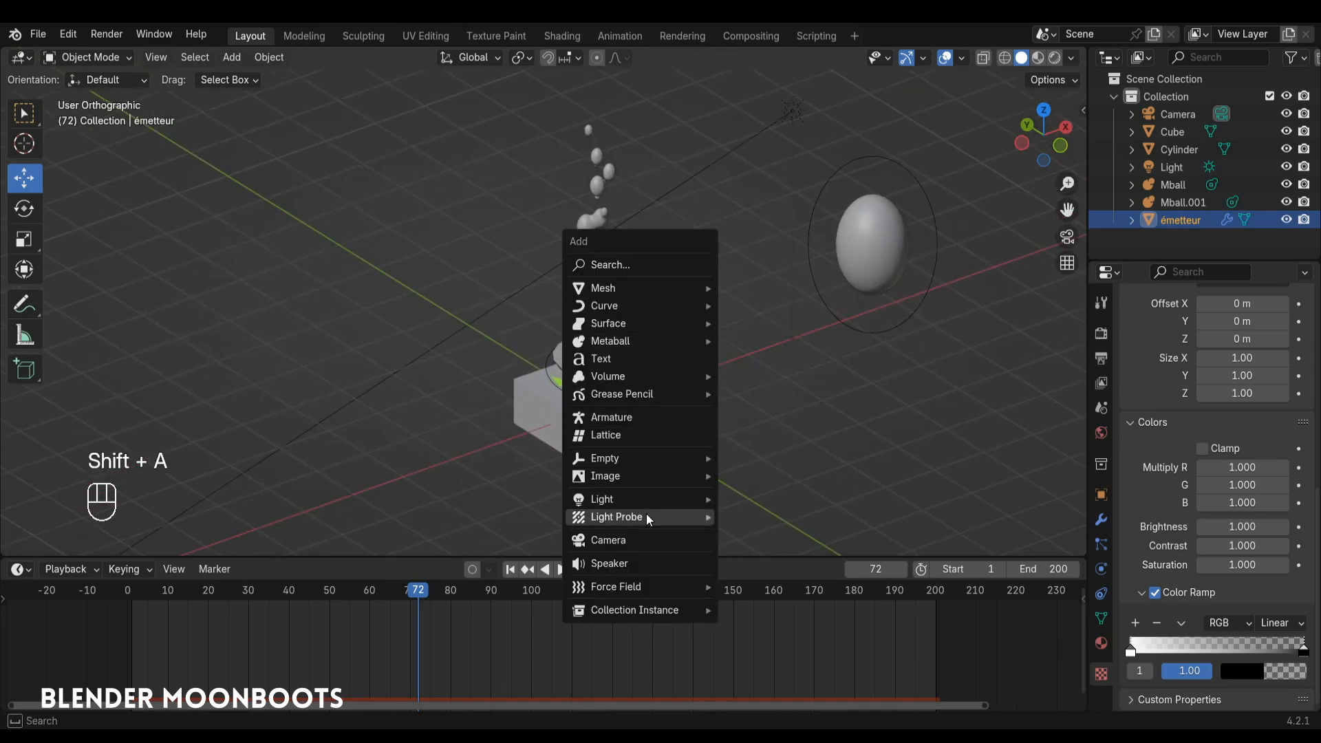
pyautogui.moveTo(655, 587)
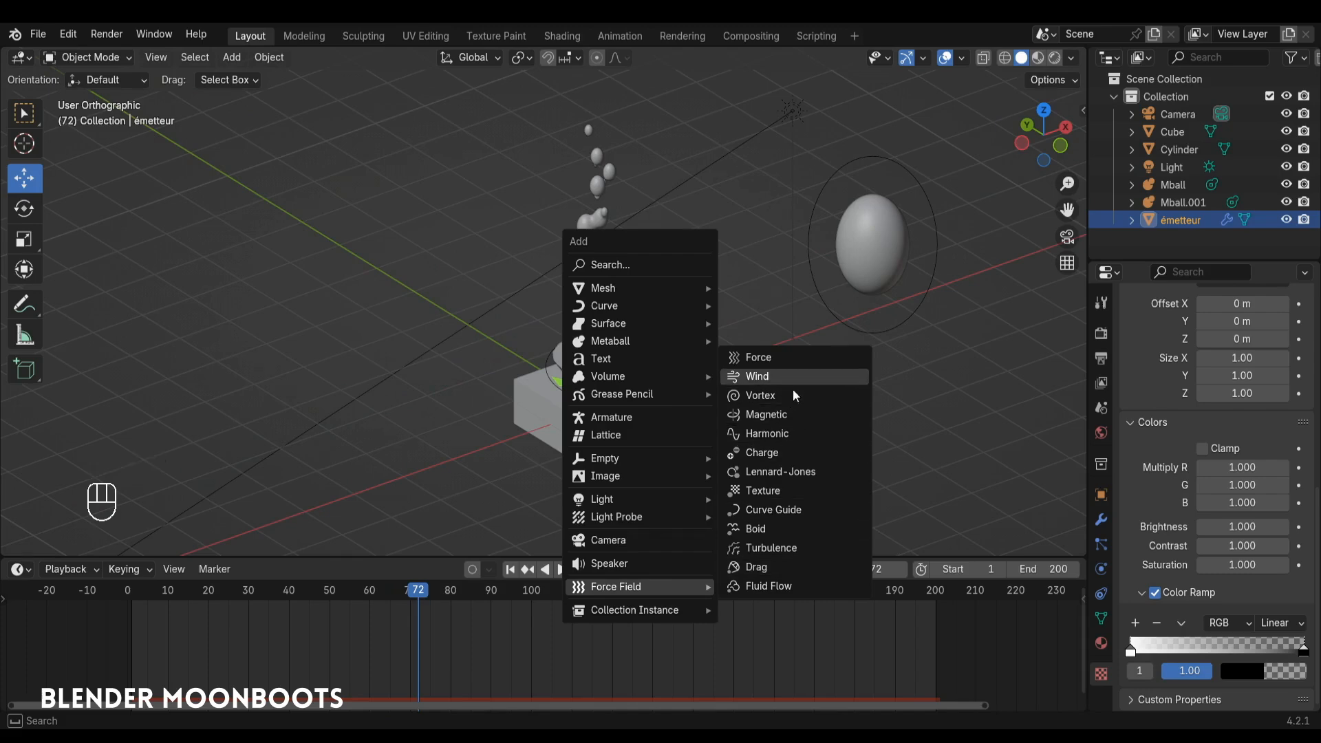
pyautogui.click(799, 547)
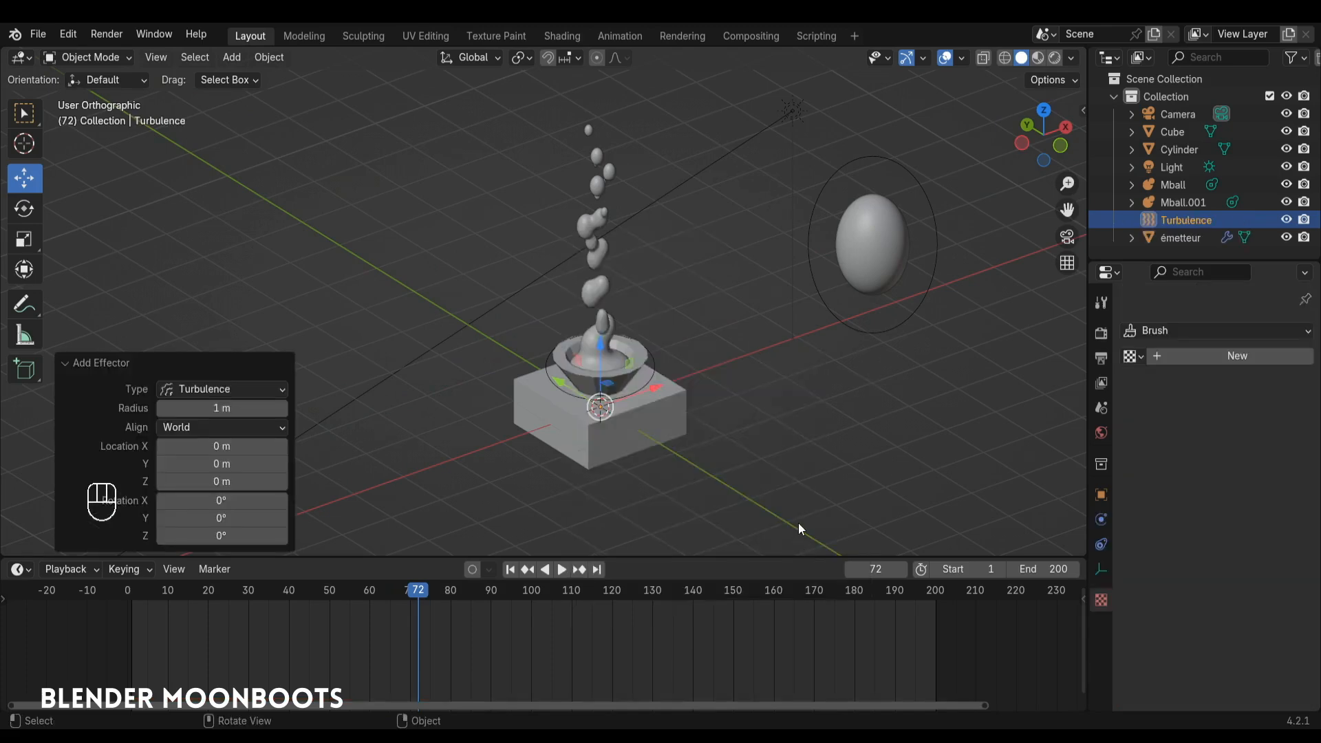
# Set the Turbulence force field's strength to 3 and play the animation from the first frame
pyautogui.click(1101, 520)
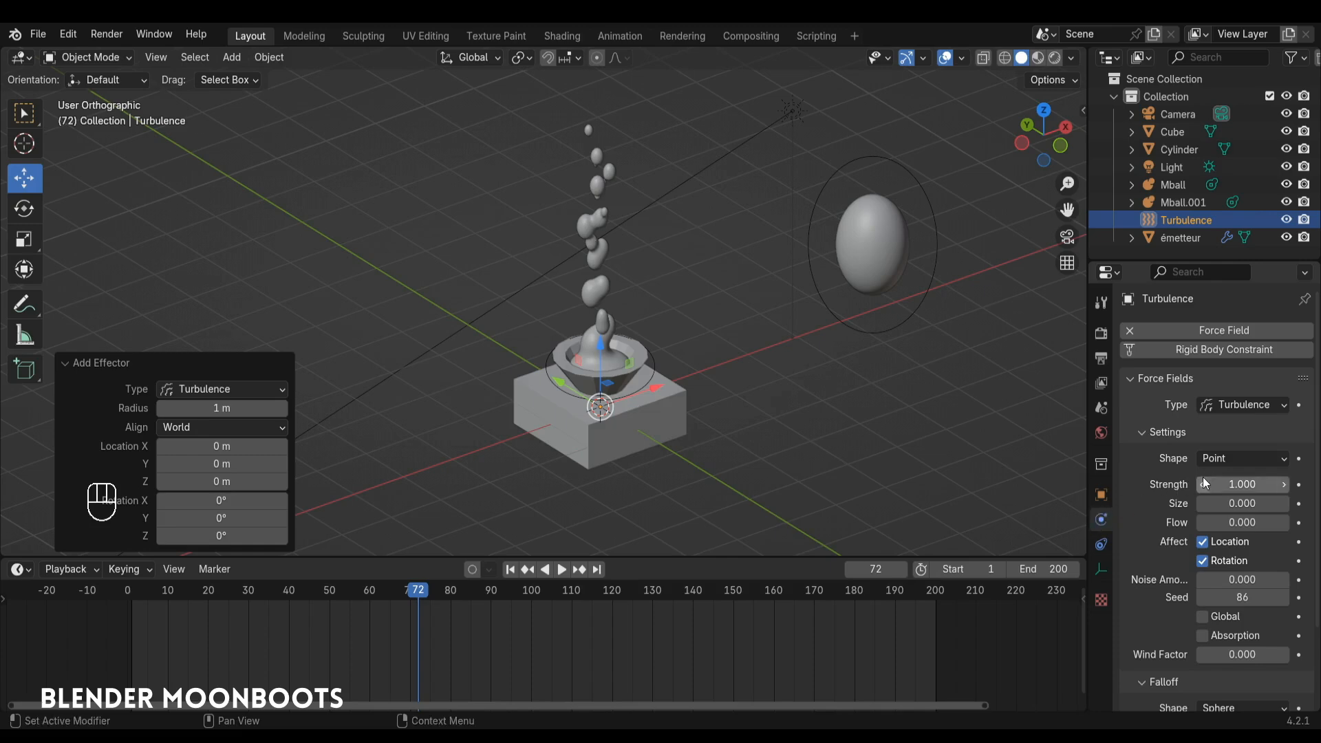
pyautogui.click(1242, 484)
pyautogui.press('Return')
pyautogui.hotkey('shift', 'Left')
pyautogui.press('space')
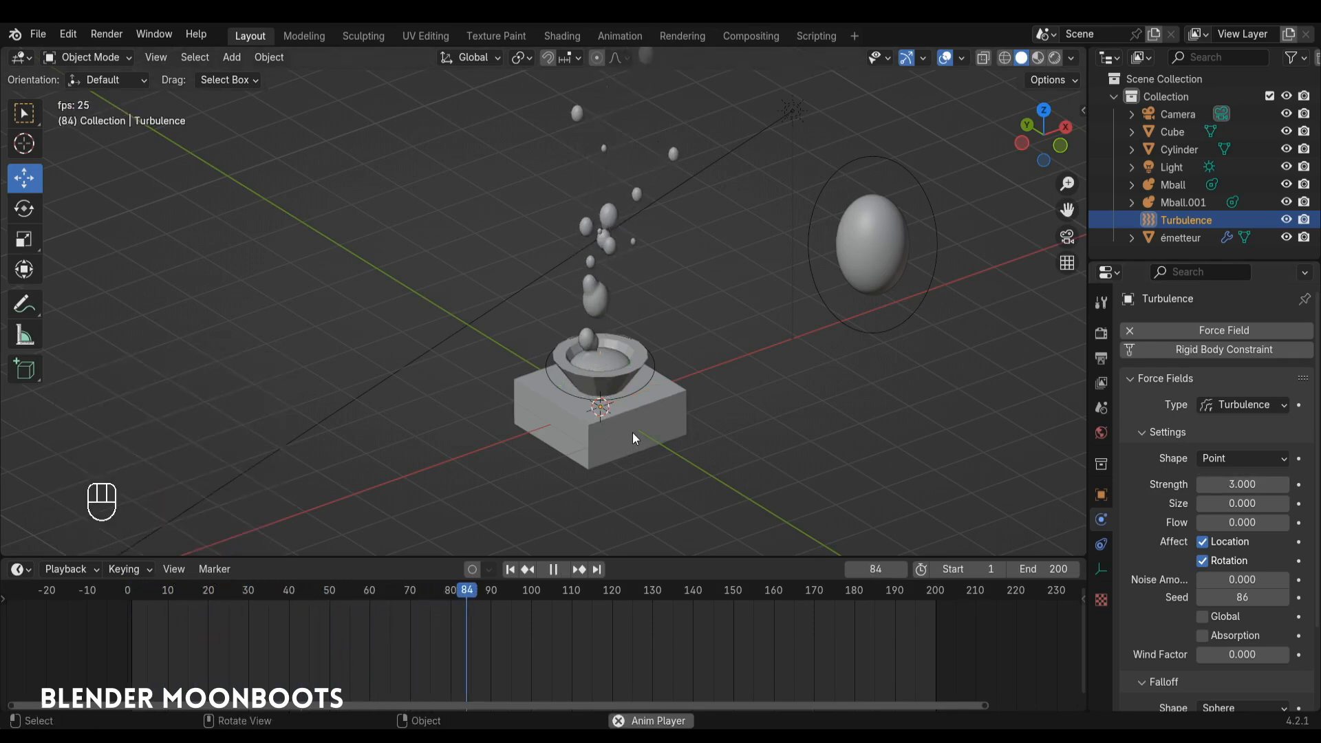
pyautogui.press('space')
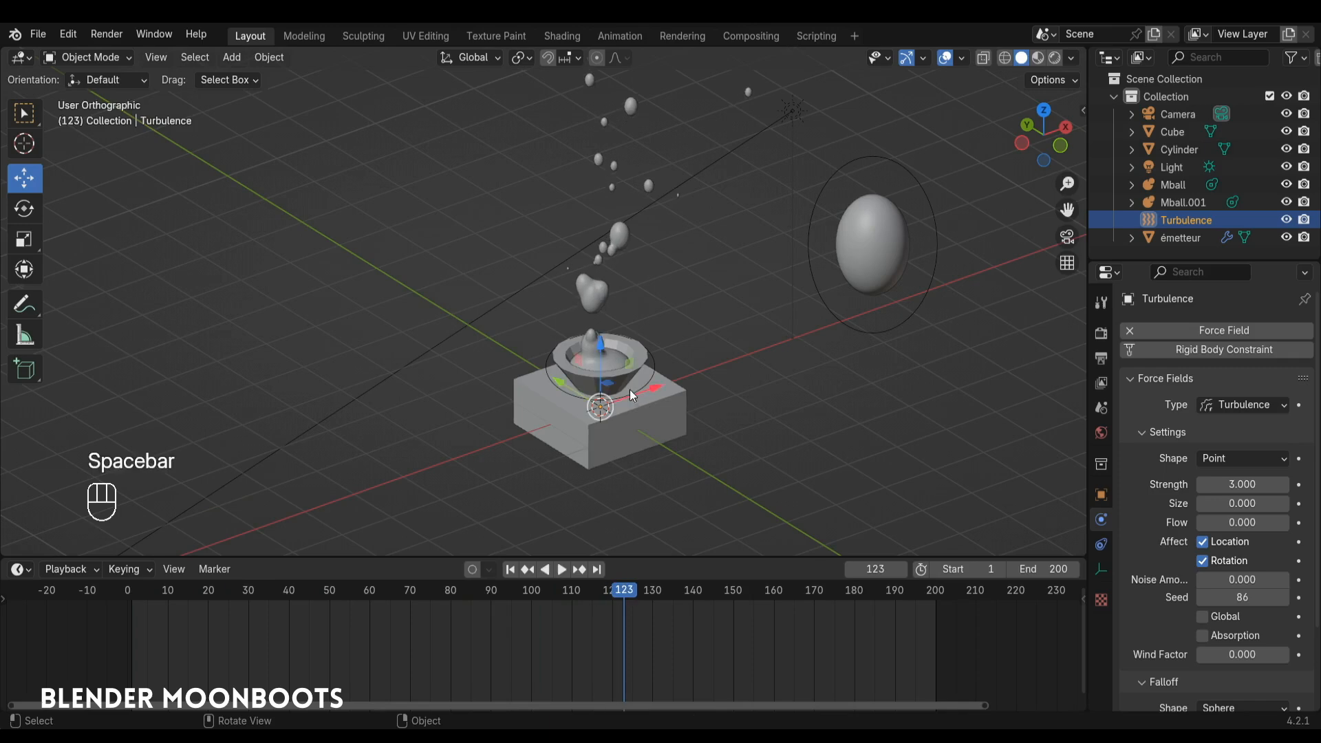
# Move the Turbulence force field up about 1.57 m along Z and replay the animation from the first frame
pyautogui.moveTo(599, 350); pyautogui.dragTo(598, 260)
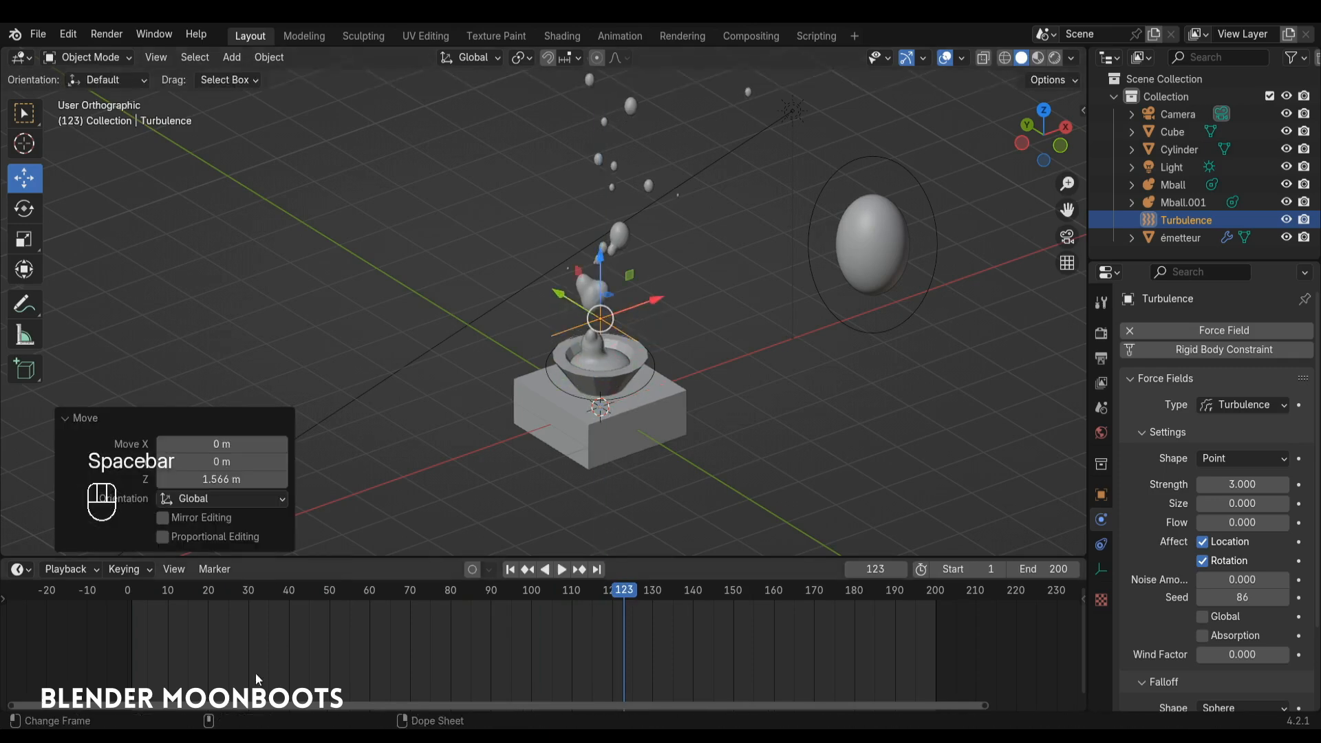
pyautogui.click(134, 597)
pyautogui.press('space')
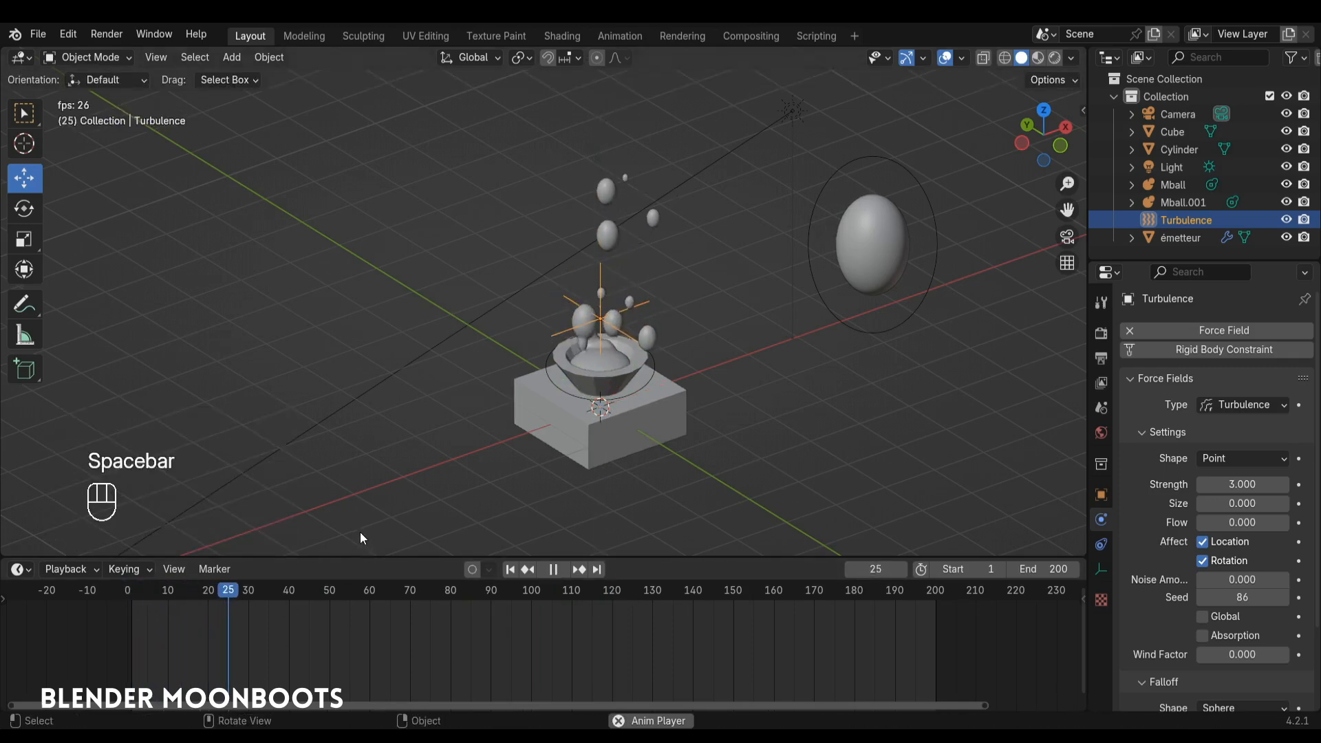
pyautogui.press('space')
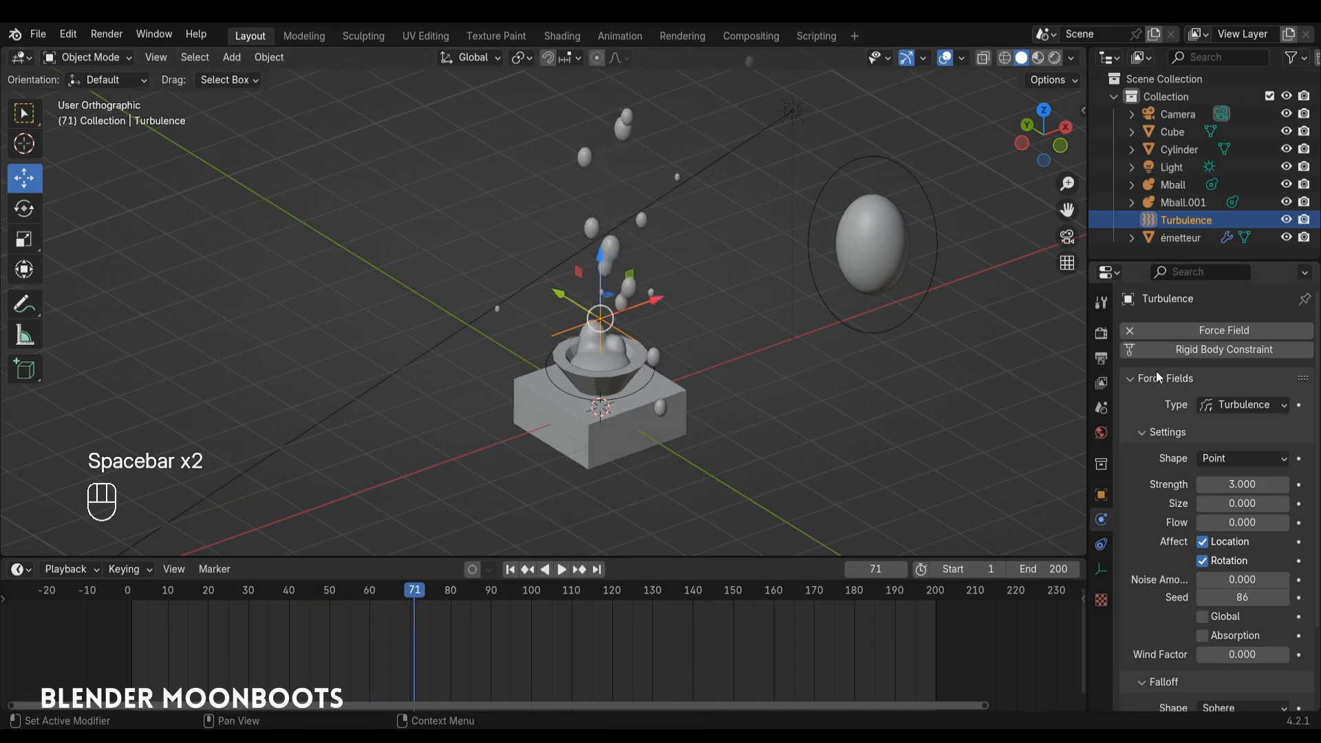
pyautogui.hotkey('shift', 'Left')
pyautogui.press('space')
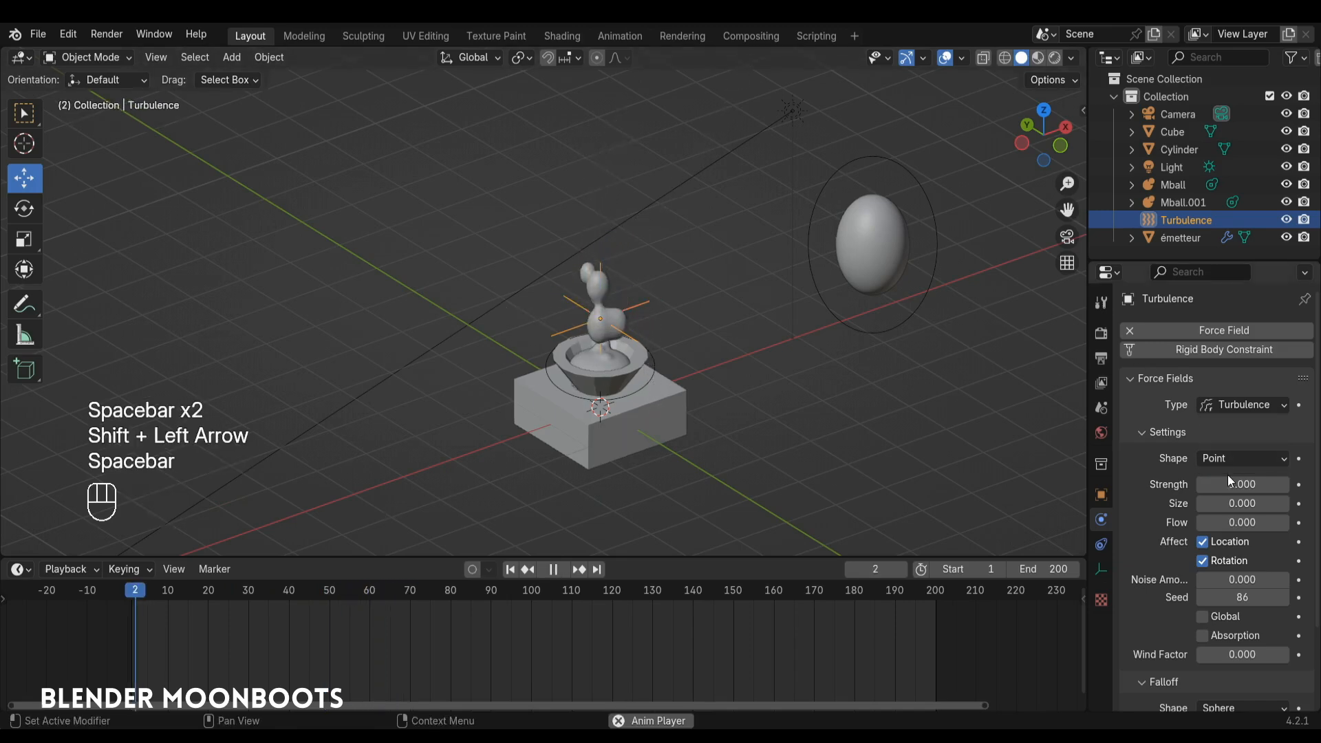
# Select the émetteur, stop the playback, and bake its particle system's cache
pyautogui.keyDown('alt'); pyautogui.moveTo(447, 485); pyautogui.dragTo(638, 329, button='middle'); pyautogui.keyUp('alt')
pyautogui.click(606, 412)
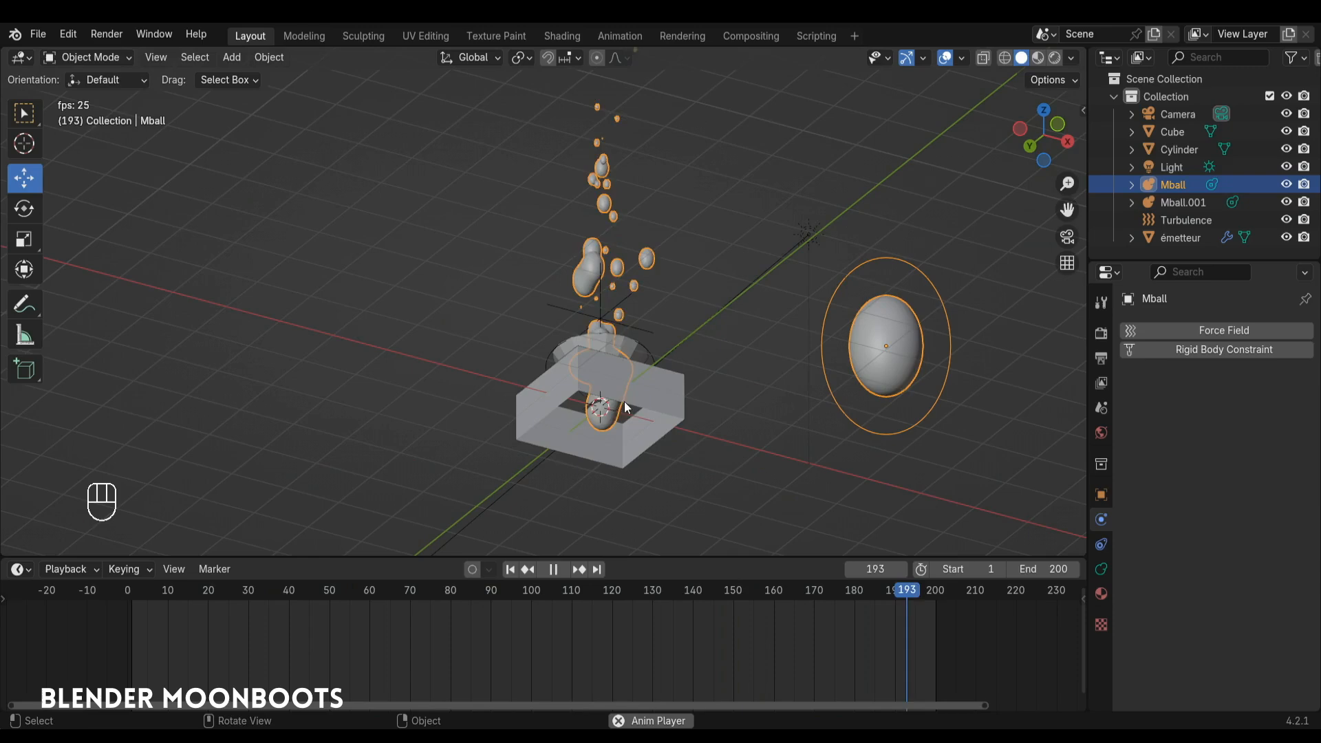
pyautogui.click(1178, 238)
pyautogui.press('space')
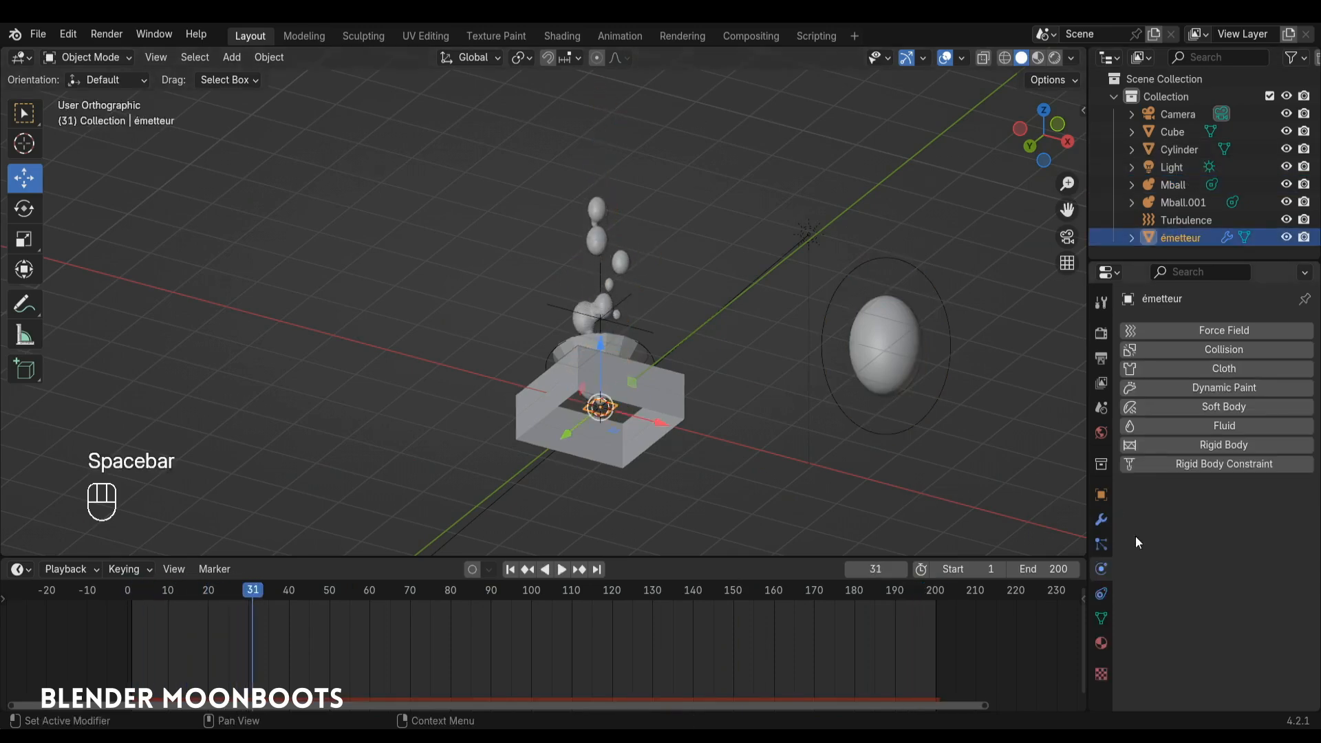
pyautogui.click(1099, 545)
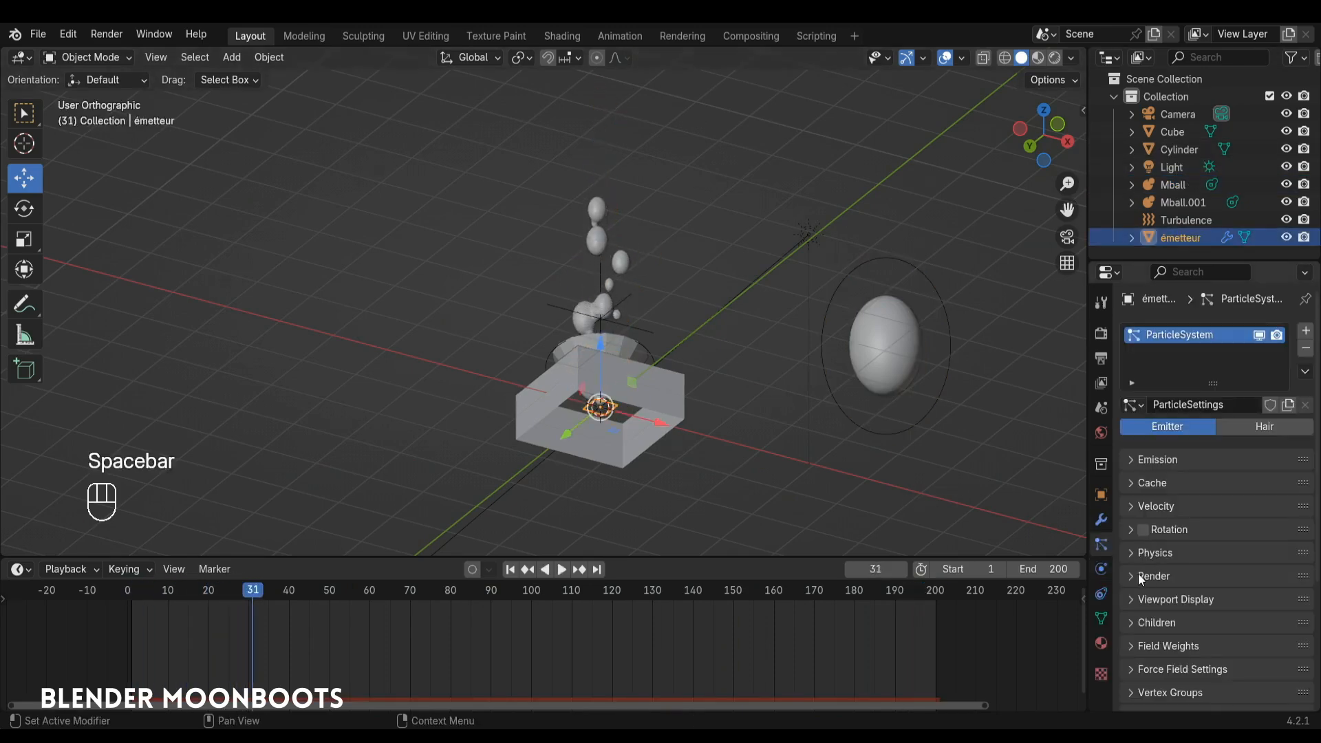
pyautogui.click(1152, 483)
pyautogui.scroll(-4, 1154, 567)
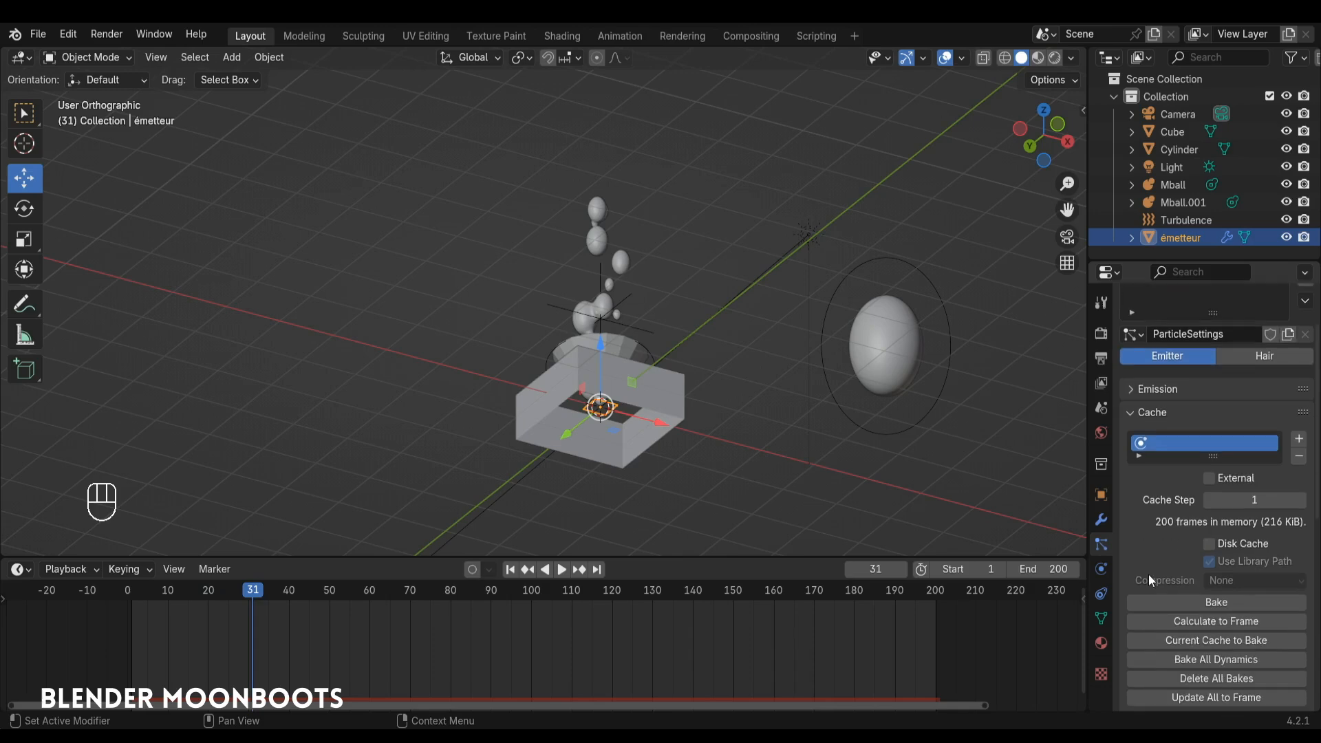
pyautogui.keyDown('alt'); pyautogui.moveTo(851, 440); pyautogui.dragTo(844, 533); pyautogui.keyUp('alt')
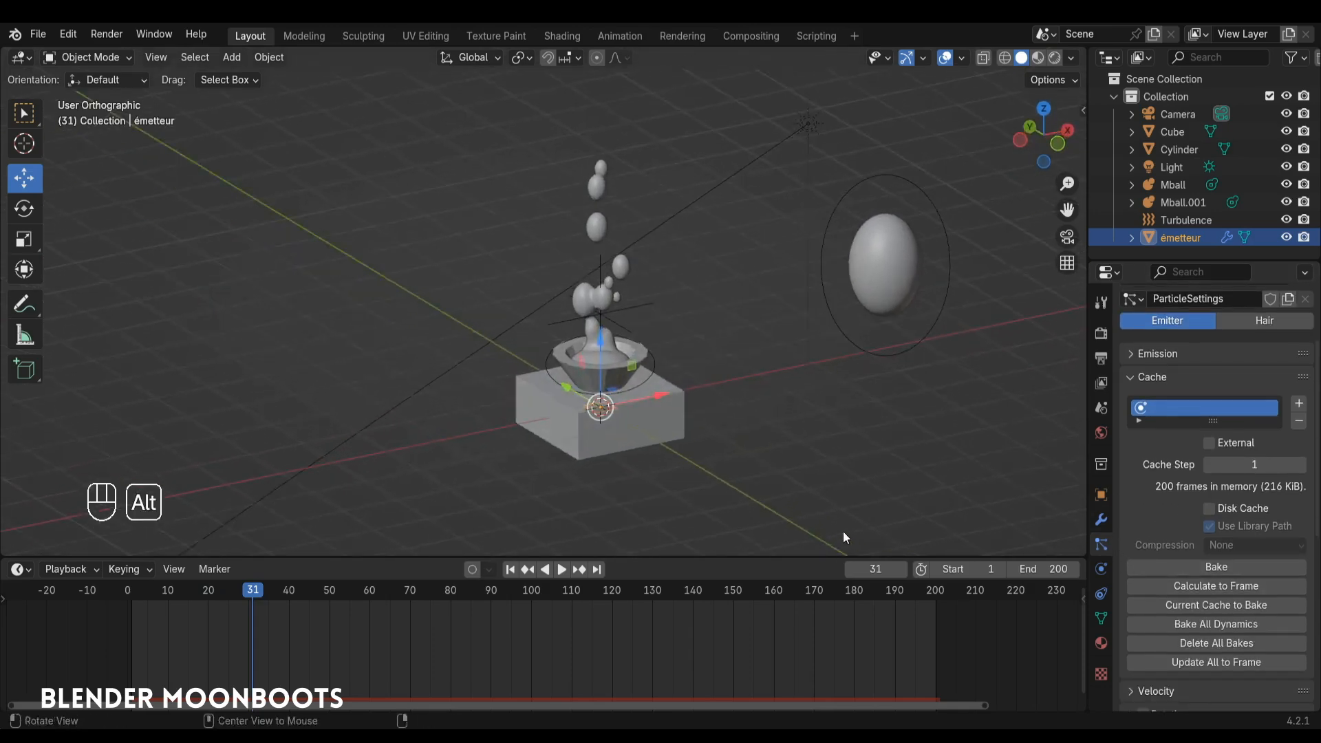
pyautogui.click(1177, 565)
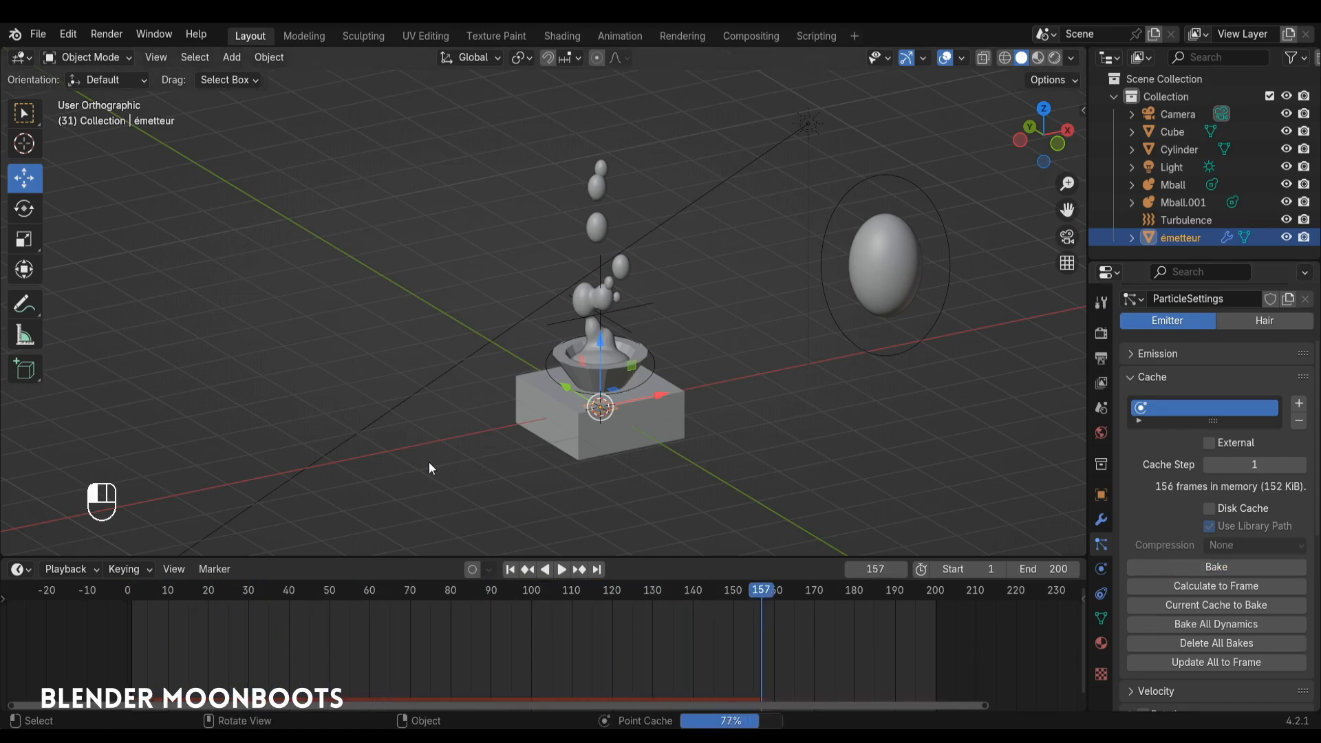
# Play the baked particle animation from the first frame and stop it around frame 68
pyautogui.hotkey('shift', 'Left')
pyautogui.press('space')
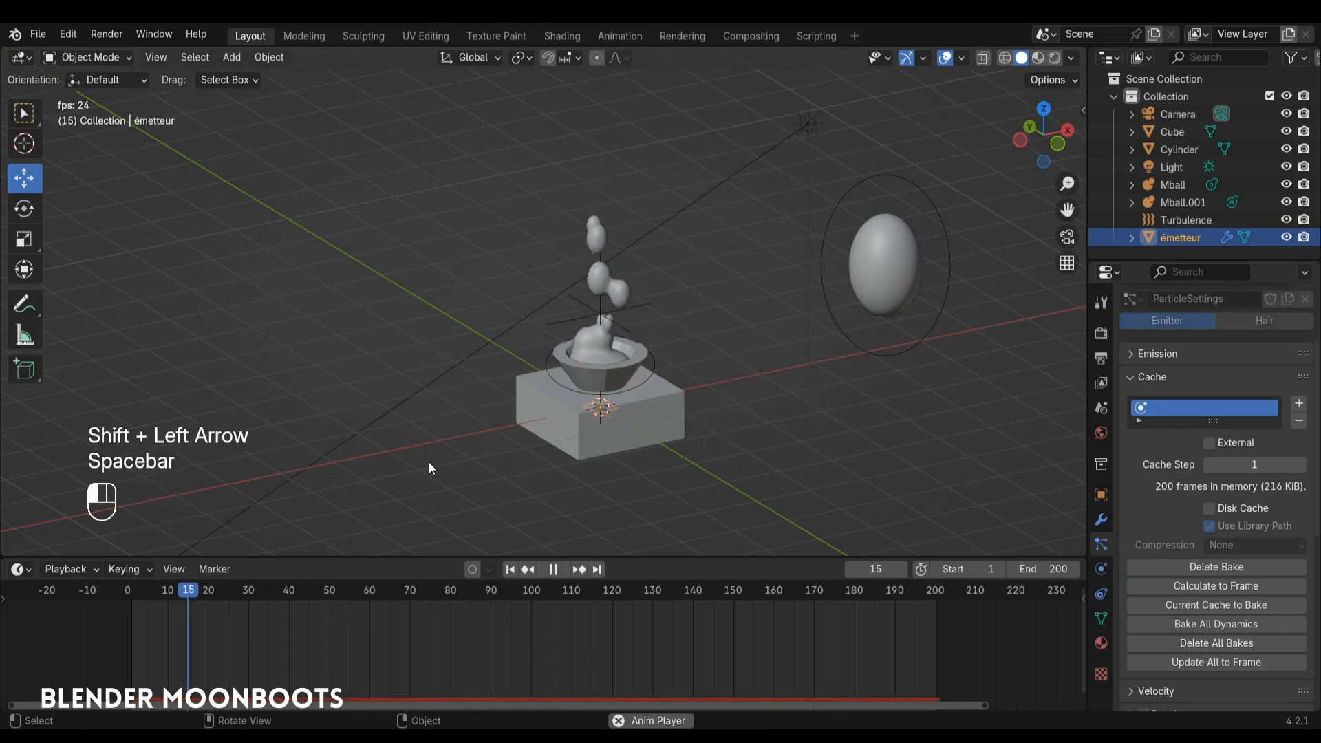
pyautogui.press('space')
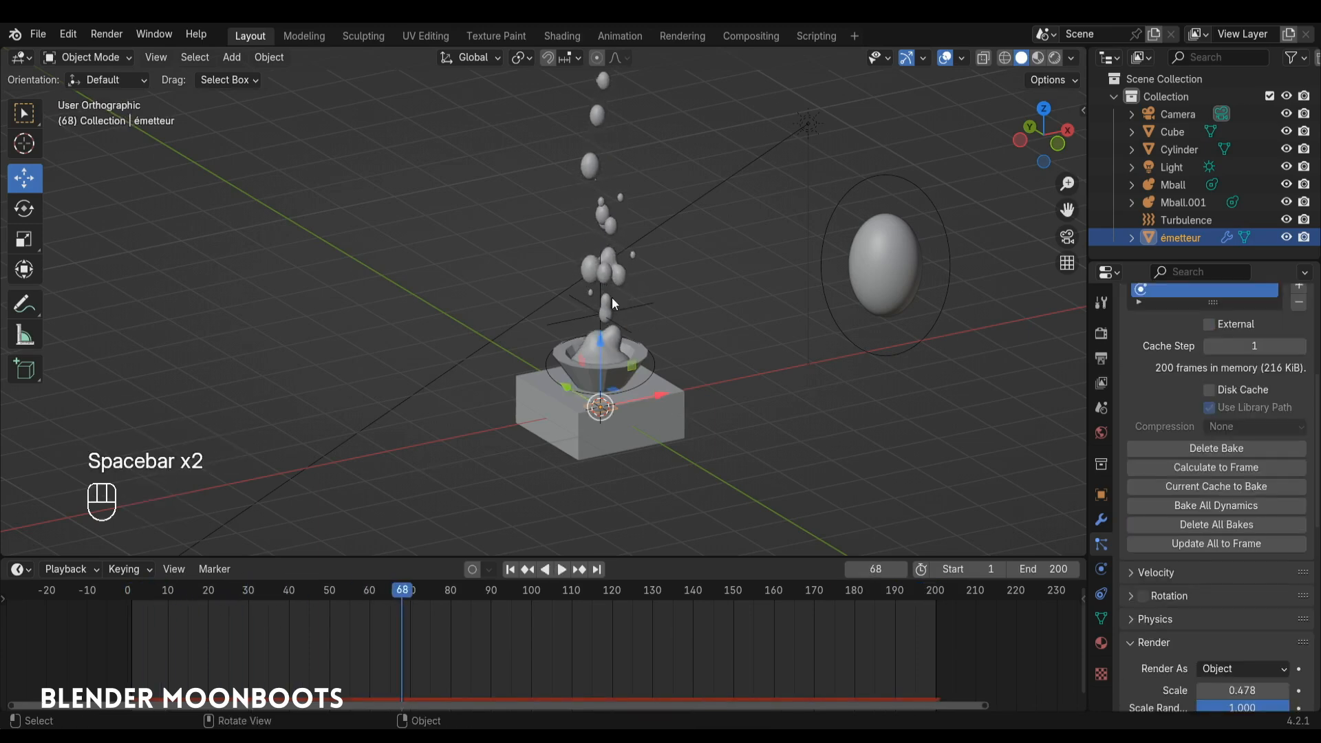
# Set the Turbulence force field's strength to 2 and play the animation from the first frame
pyautogui.click(623, 305)
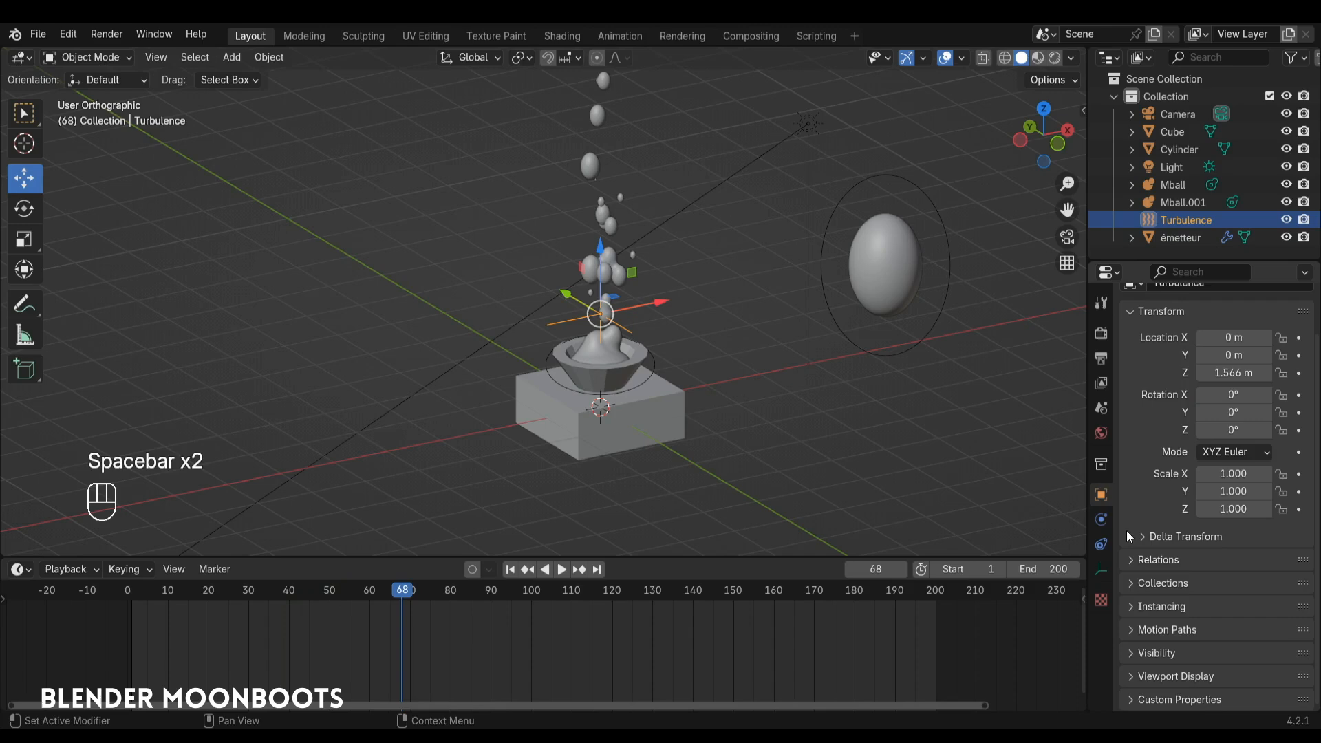
pyautogui.click(1102, 520)
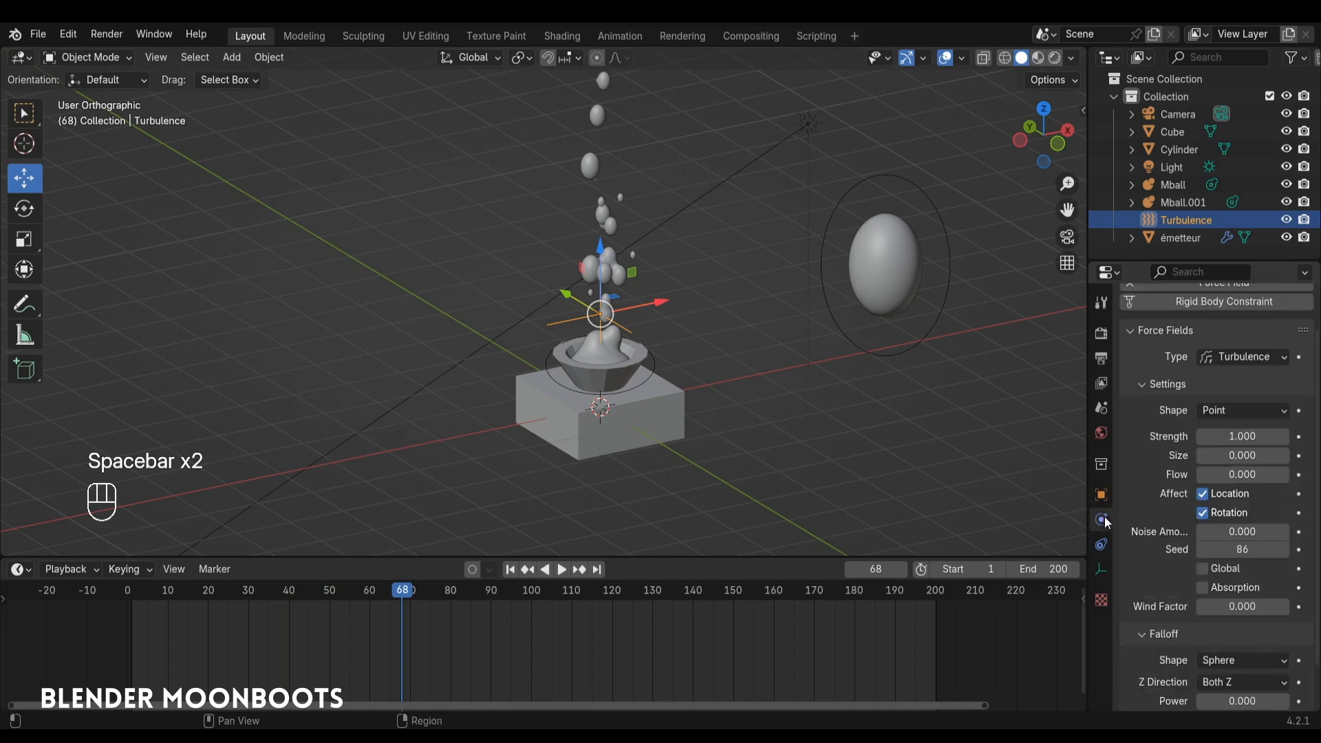
pyautogui.click(1211, 436)
pyautogui.write('2')
pyautogui.press('Return')
pyautogui.hotkey('shift', 'Left')
pyautogui.press('space')
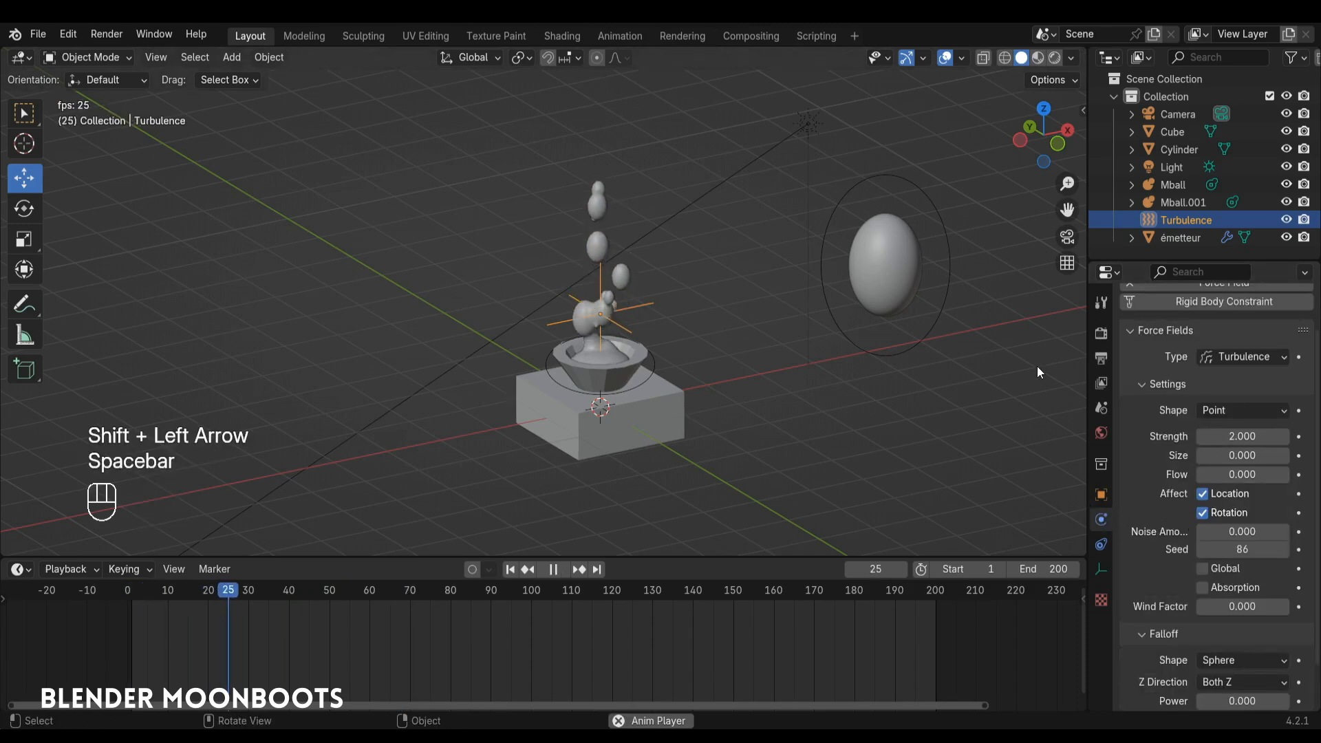
# Select the émetteur inside the cube, delete its particle system's existing bake, and stop the playback
pyautogui.keyDown('alt'); pyautogui.moveTo(716, 435); pyautogui.dragTo(729, 347); pyautogui.keyUp('alt')
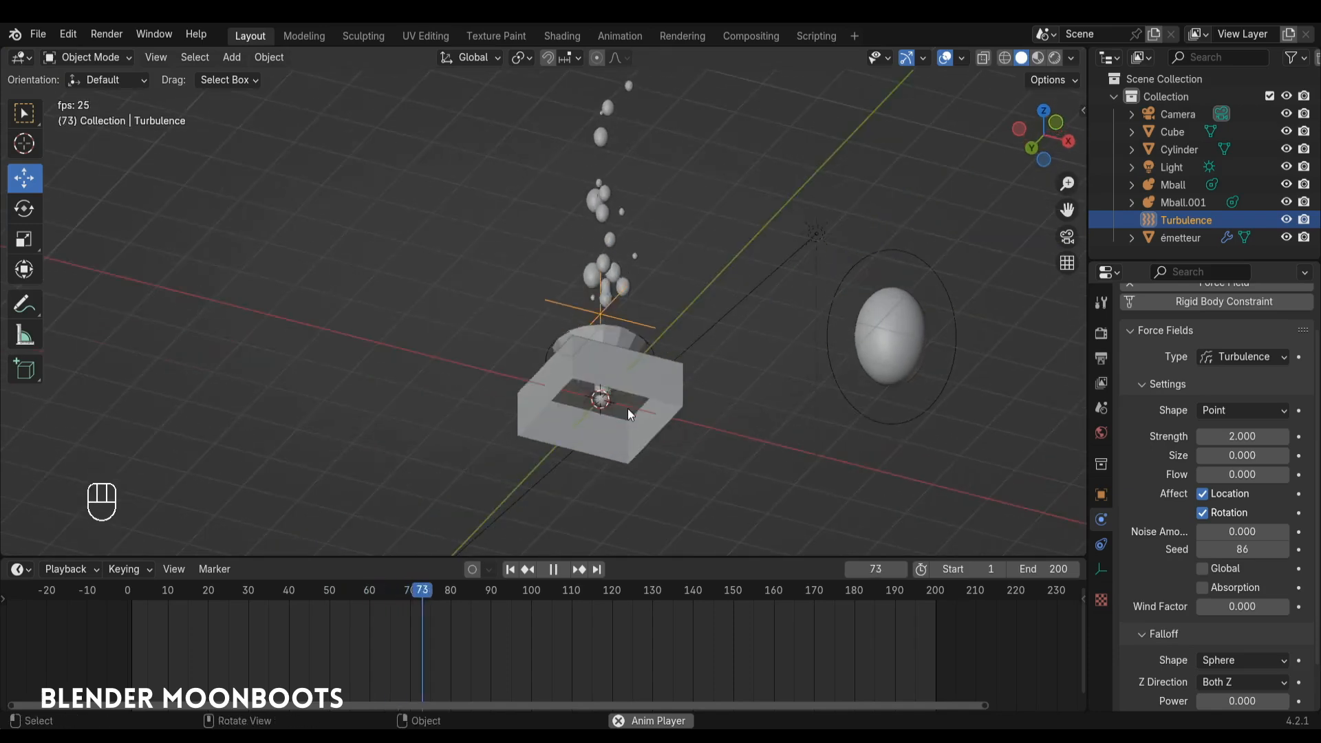
pyautogui.click(616, 397)
pyautogui.click(612, 395)
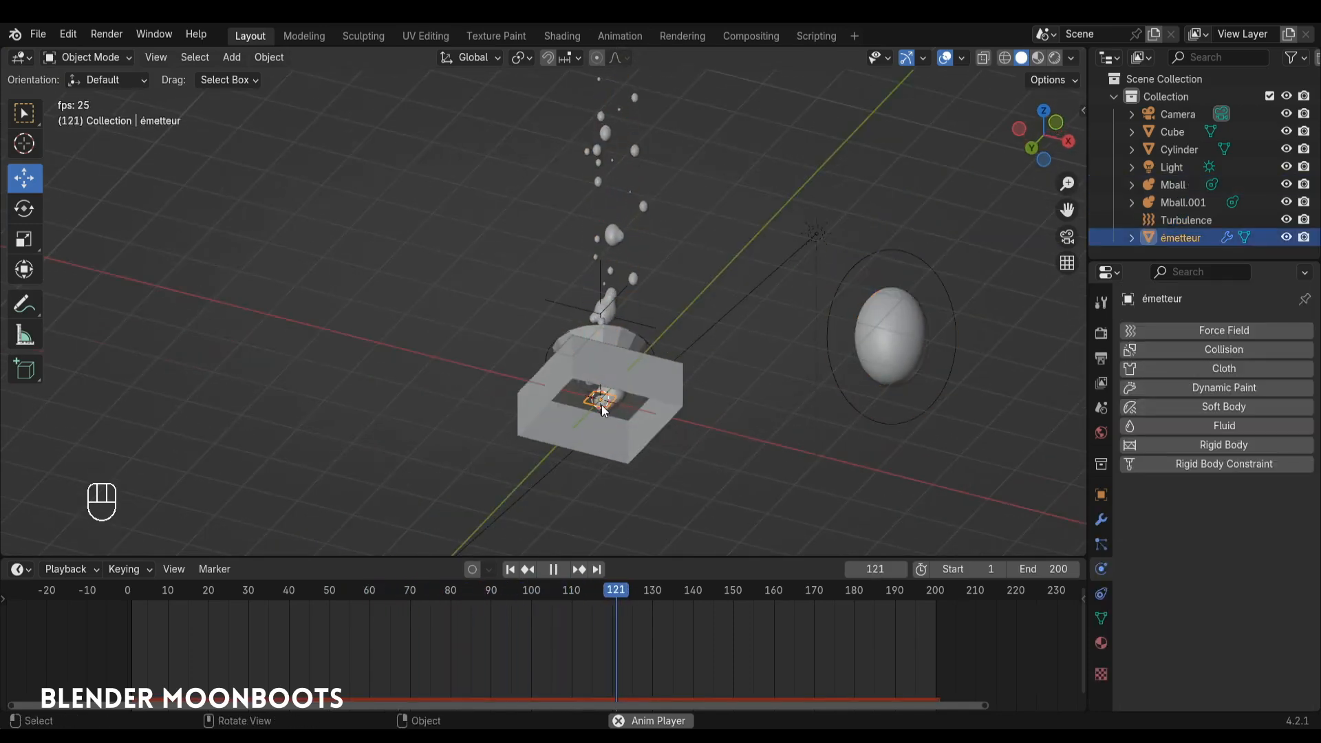
pyautogui.keyDown('alt'); pyautogui.moveTo(865, 352); pyautogui.dragTo(1137, 524); pyautogui.keyUp('alt')
pyautogui.click(1101, 544)
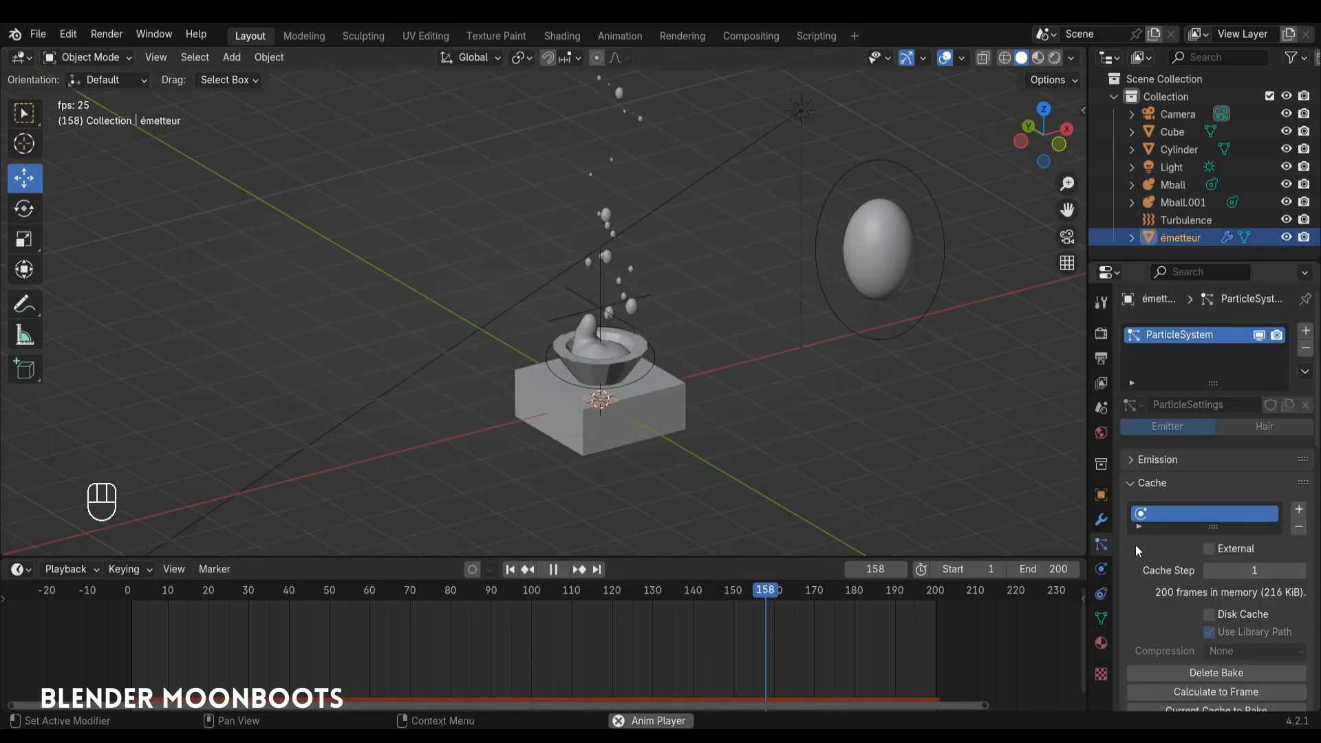
pyautogui.scroll(-3, 1208, 605)
pyautogui.click(1212, 604)
pyautogui.press('space')
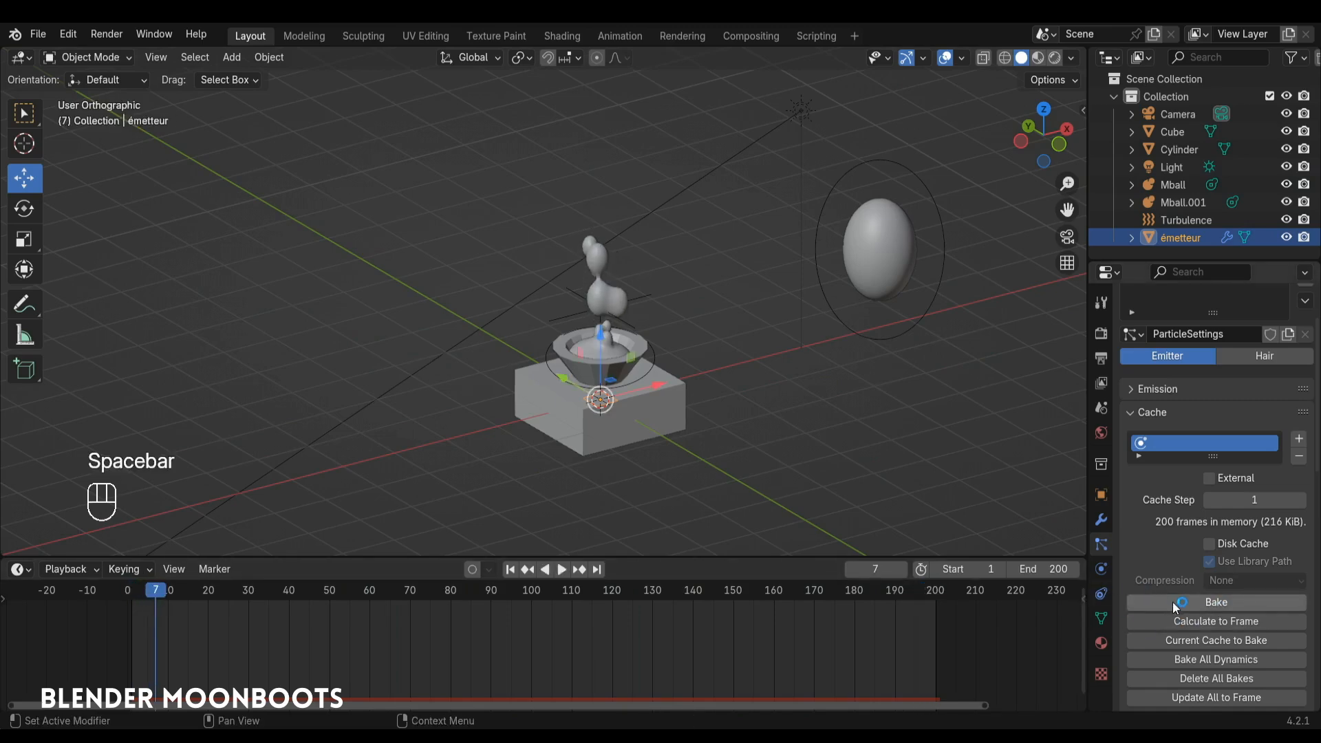
# Bake the émetteur's particle cache again and play the baked animation from the first frame
pyautogui.click(1175, 604)
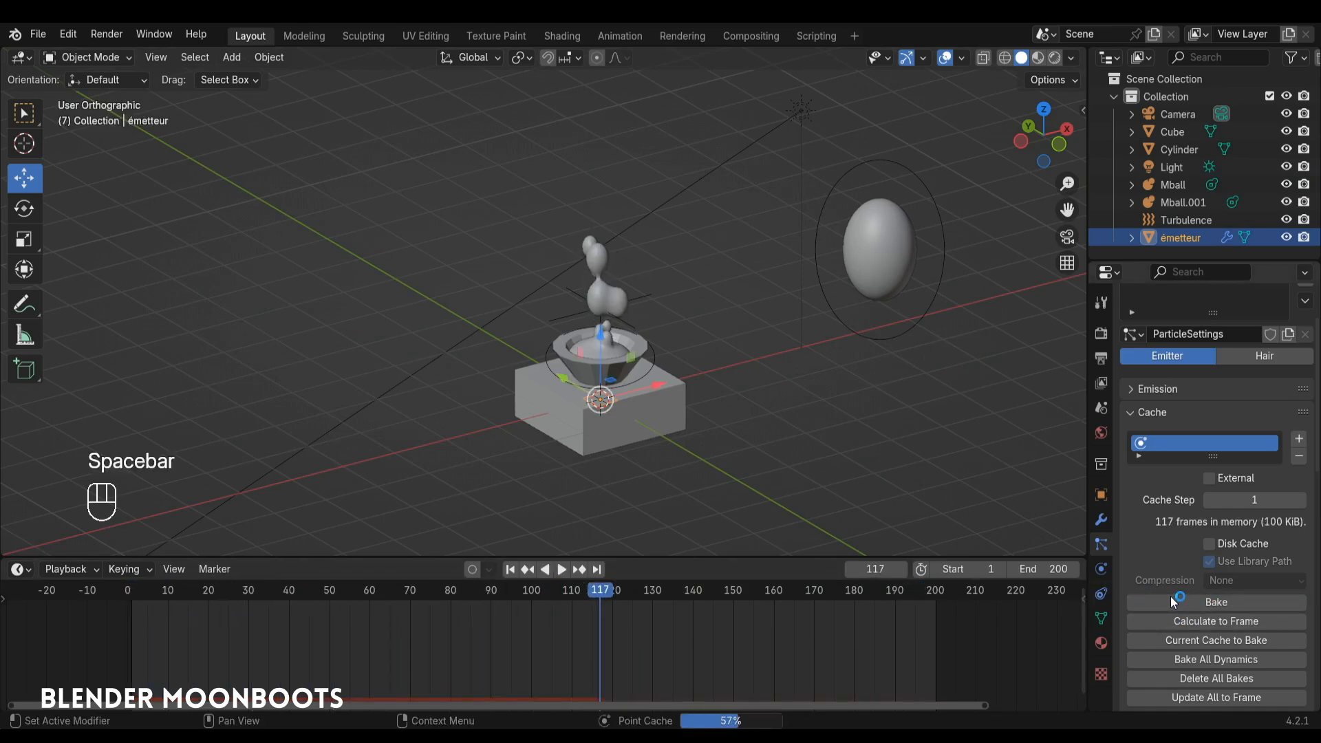
pyautogui.hotkey('shift', 'Left')
pyautogui.press('space')
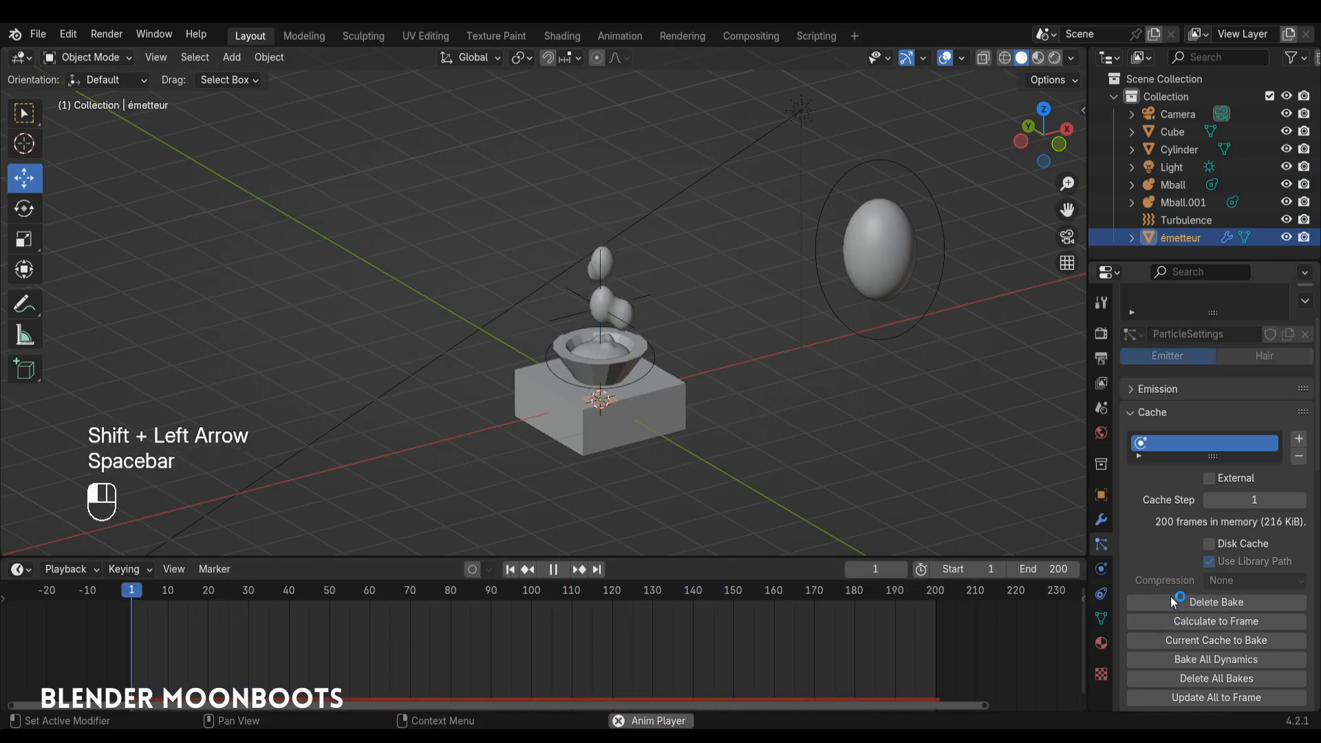